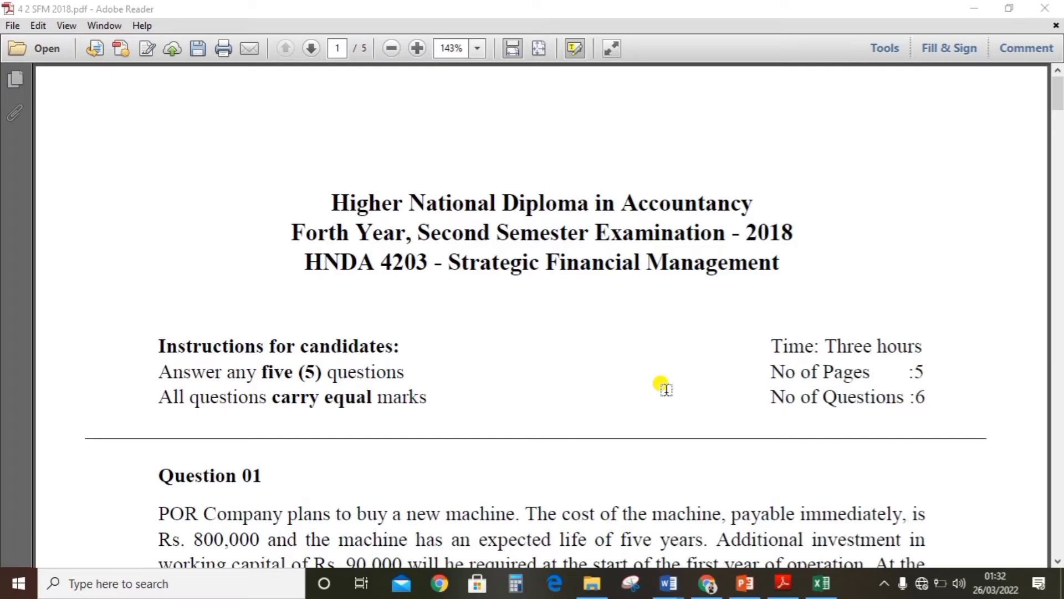
Highlight the machine cost 800,000, five years life, working capital 90,000 and scrap value of 5% of the initial purchase in Question 01.
{"action": "scroll", "coordinate": [621, 355], "scroll_direction": "down", "scroll_amount": 5}
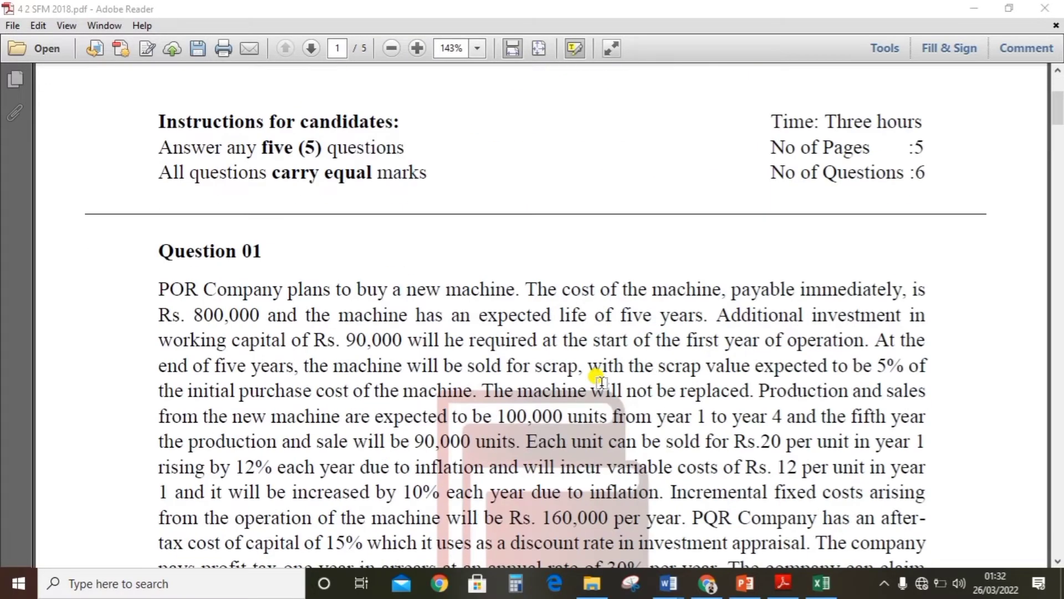
{"action": "scroll", "coordinate": [277, 360], "scroll_direction": "down", "scroll_amount": 2}
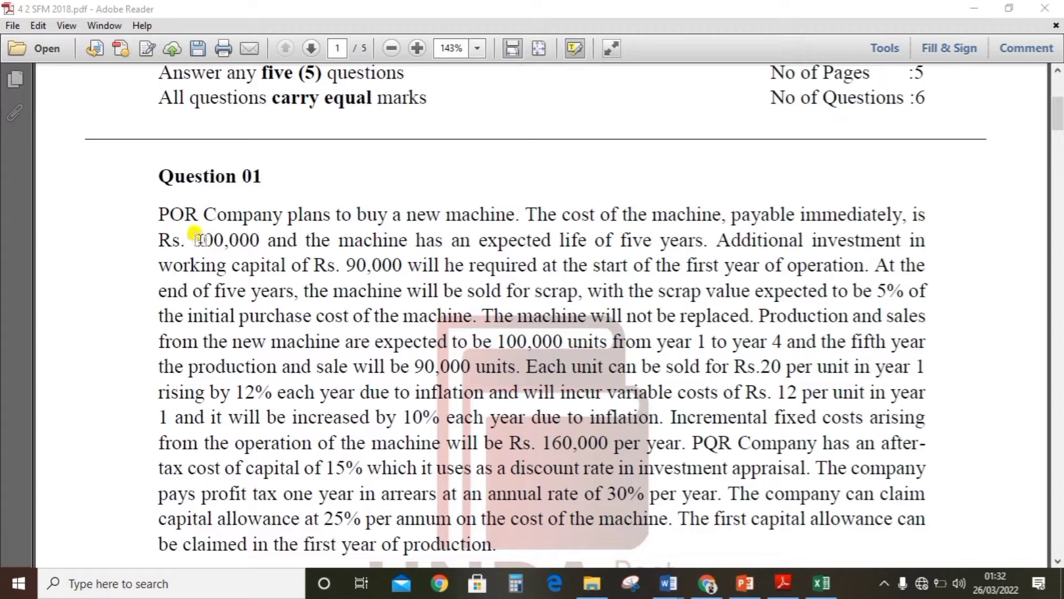
{"action": "left_click_drag", "start_coordinate": [188, 230], "coordinate": [260, 240]}
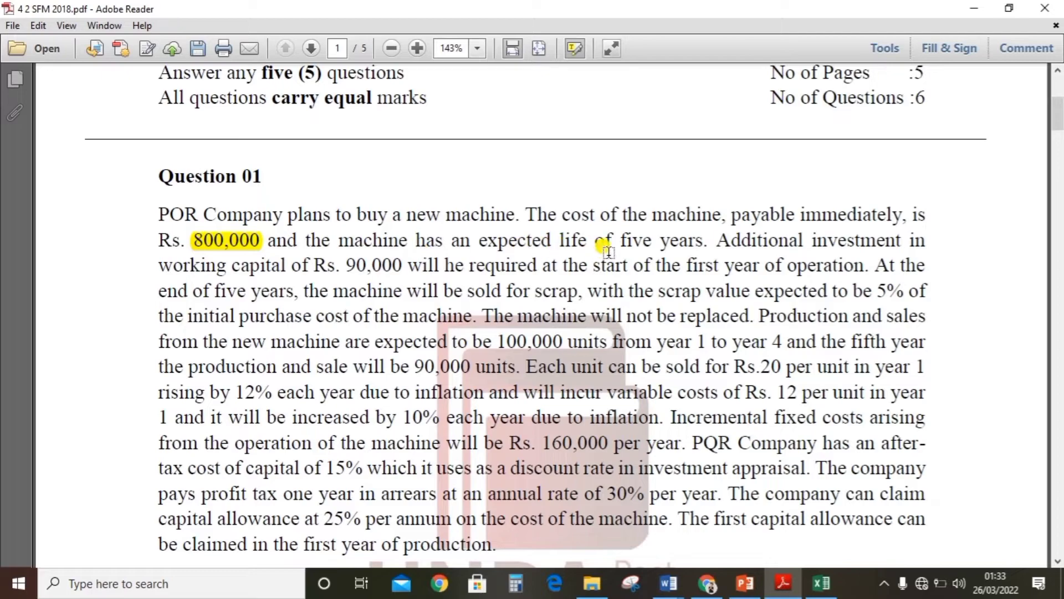
{"action": "left_click_drag", "start_coordinate": [620, 238], "coordinate": [702, 241]}
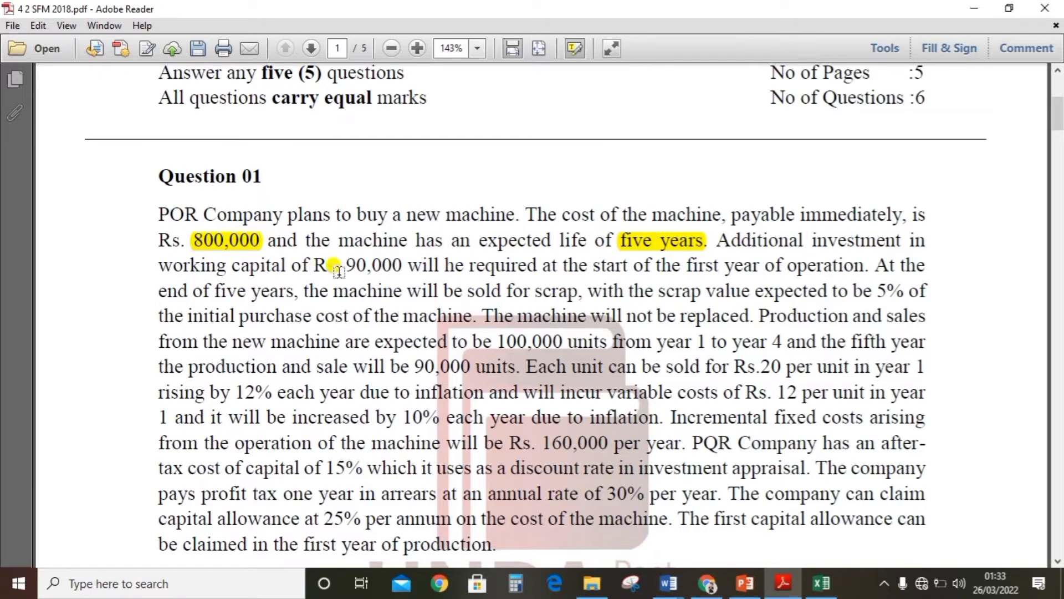
{"action": "left_click_drag", "start_coordinate": [346, 265], "coordinate": [400, 265]}
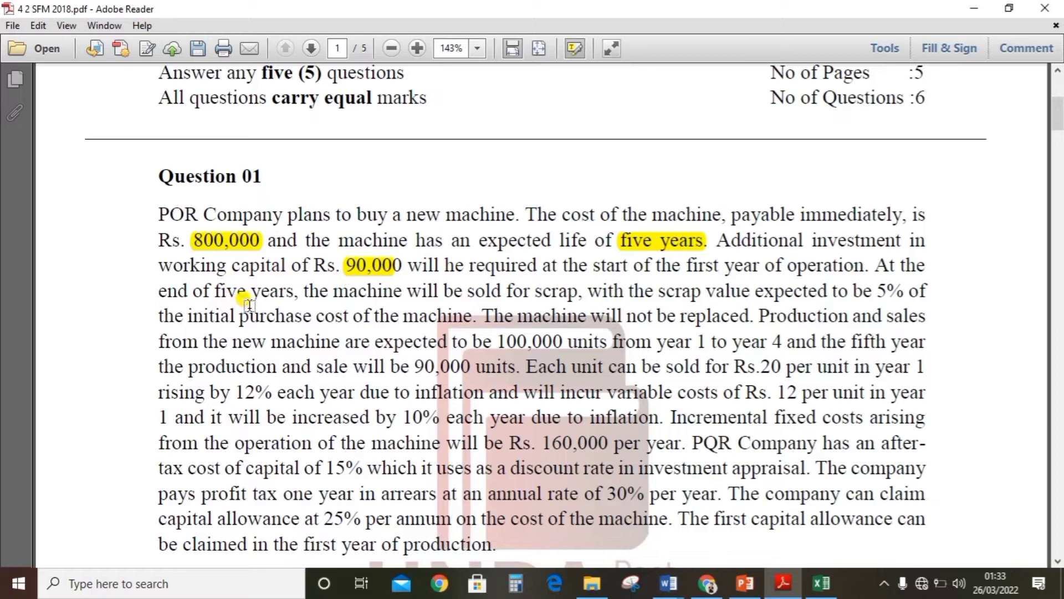
{"action": "left_click_drag", "start_coordinate": [874, 291], "coordinate": [313, 316]}
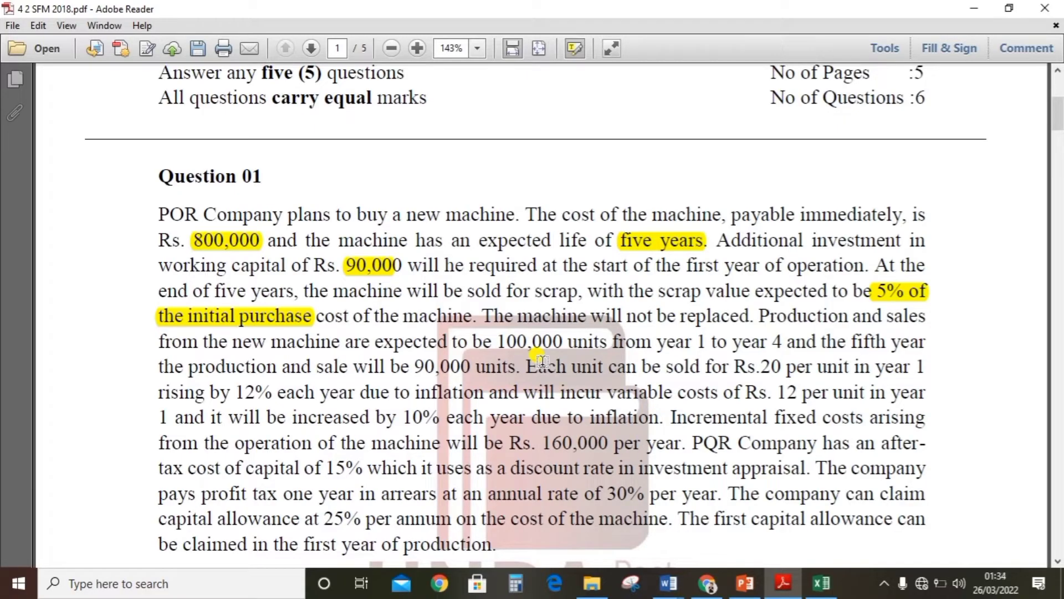
Highlight the production volumes in Question 01: 100,000 units, year 1 to year 4, and 90,000 units for the fifth year.
{"action": "left_click_drag", "start_coordinate": [497, 340], "coordinate": [653, 341]}
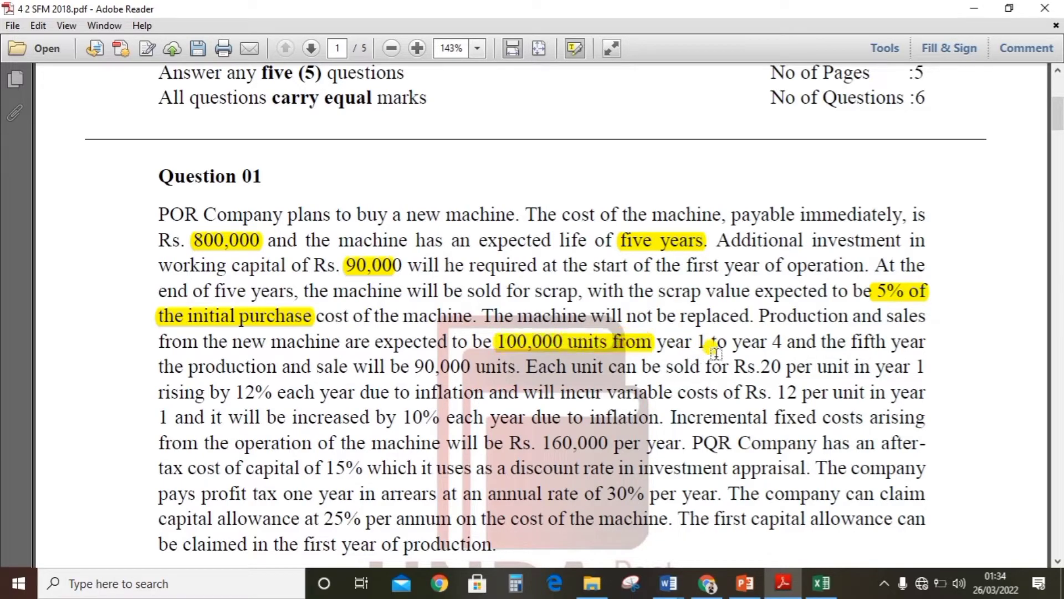
{"action": "left_click_drag", "start_coordinate": [696, 339], "coordinate": [750, 336]}
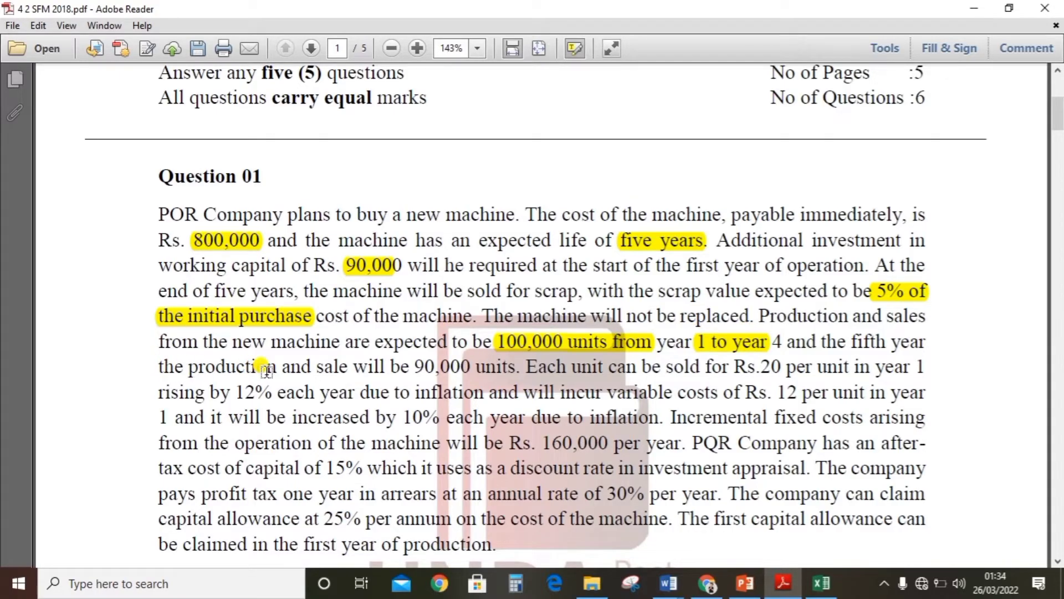
{"action": "left_click_drag", "start_coordinate": [410, 366], "coordinate": [518, 366]}
Highlight the Rs.20 per unit selling price, its 12% rise, the variable cost of 12, its 10% yearly inflation and the 160,000 fixed costs.
{"action": "left_click_drag", "start_coordinate": [732, 366], "coordinate": [851, 366]}
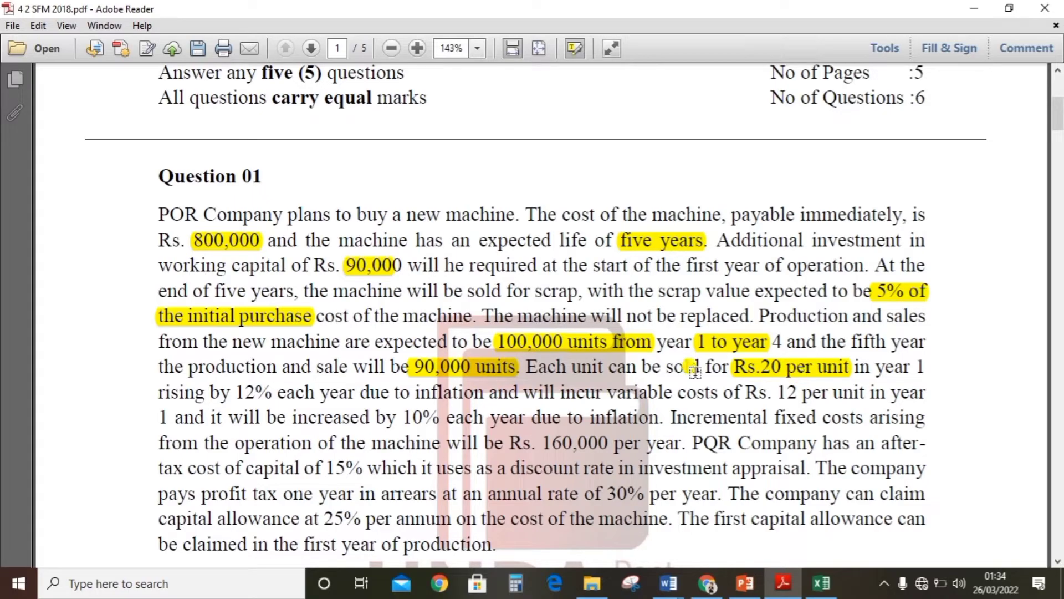
{"action": "left_click_drag", "start_coordinate": [232, 391], "coordinate": [272, 392]}
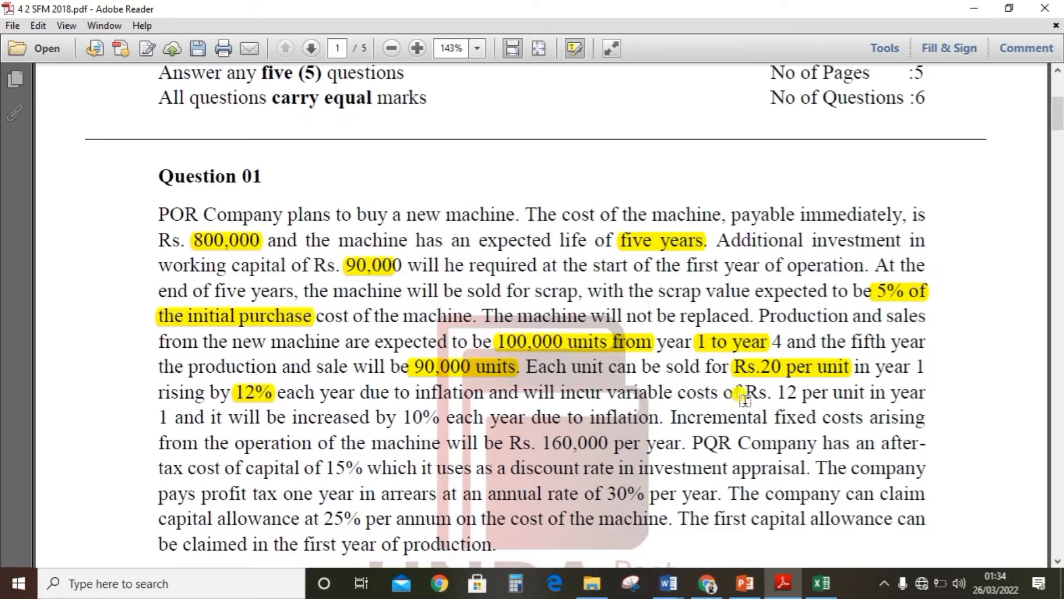
{"action": "left_click_drag", "start_coordinate": [777, 391], "coordinate": [796, 392]}
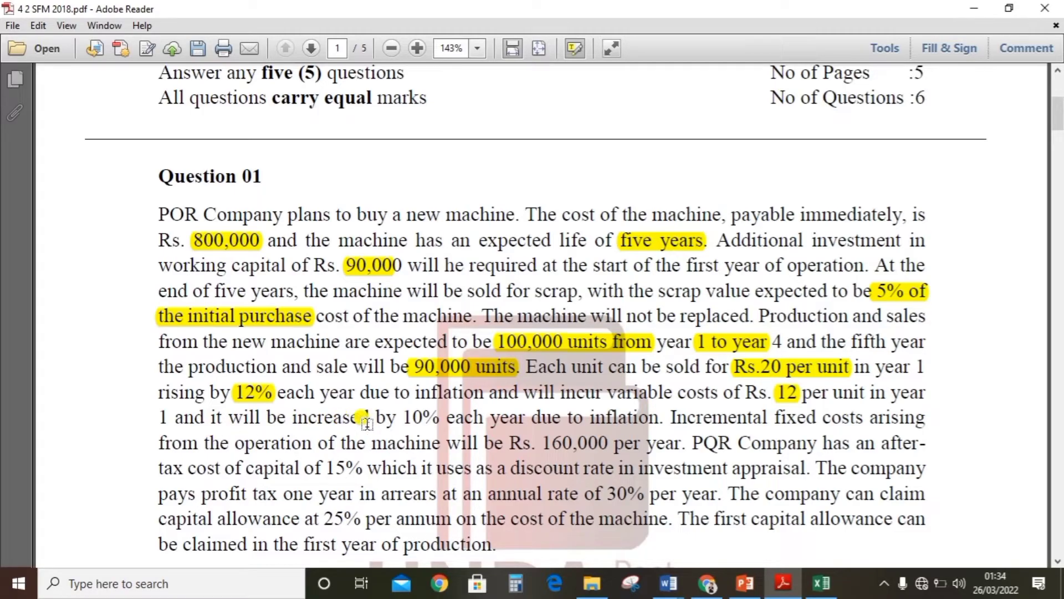
{"action": "left_click_drag", "start_coordinate": [667, 417], "coordinate": [370, 417]}
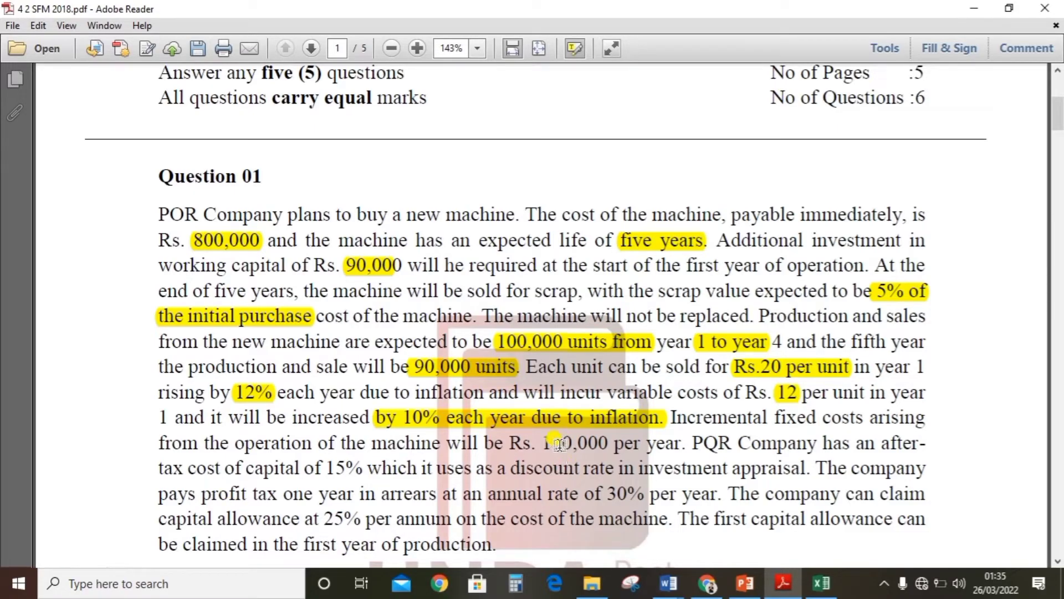
{"action": "left_click_drag", "start_coordinate": [535, 442], "coordinate": [610, 443]}
Highlight the 15% cost of capital, tax one year in arrears at 30%, the 25% capital allowance and its first-year claim condition.
{"action": "scroll", "coordinate": [690, 448], "scroll_direction": "down", "scroll_amount": 1}
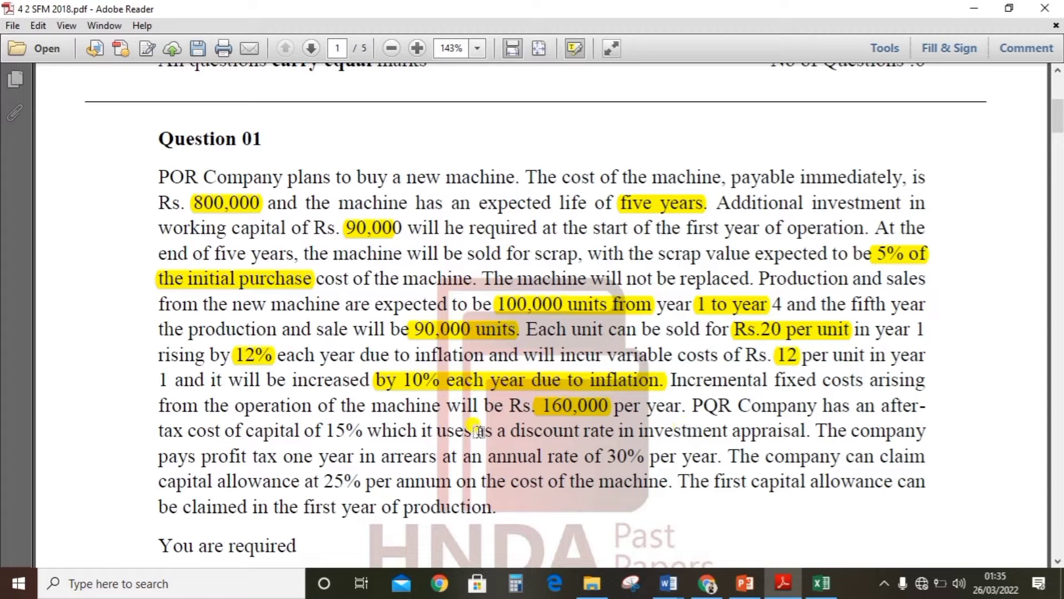
{"action": "left_click_drag", "start_coordinate": [189, 430], "coordinate": [363, 430]}
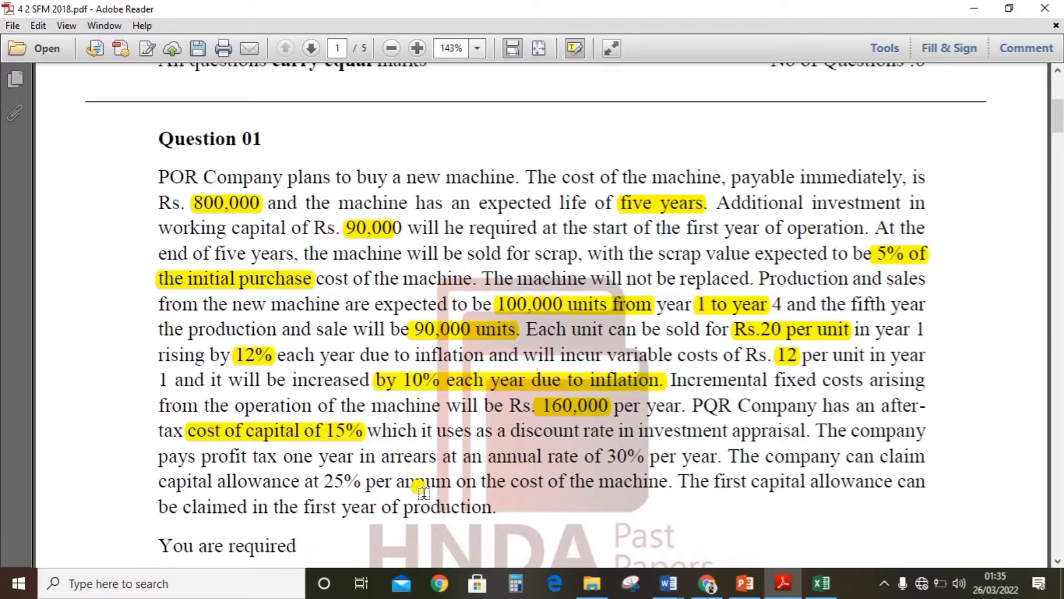
{"action": "left_click_drag", "start_coordinate": [280, 456], "coordinate": [394, 460]}
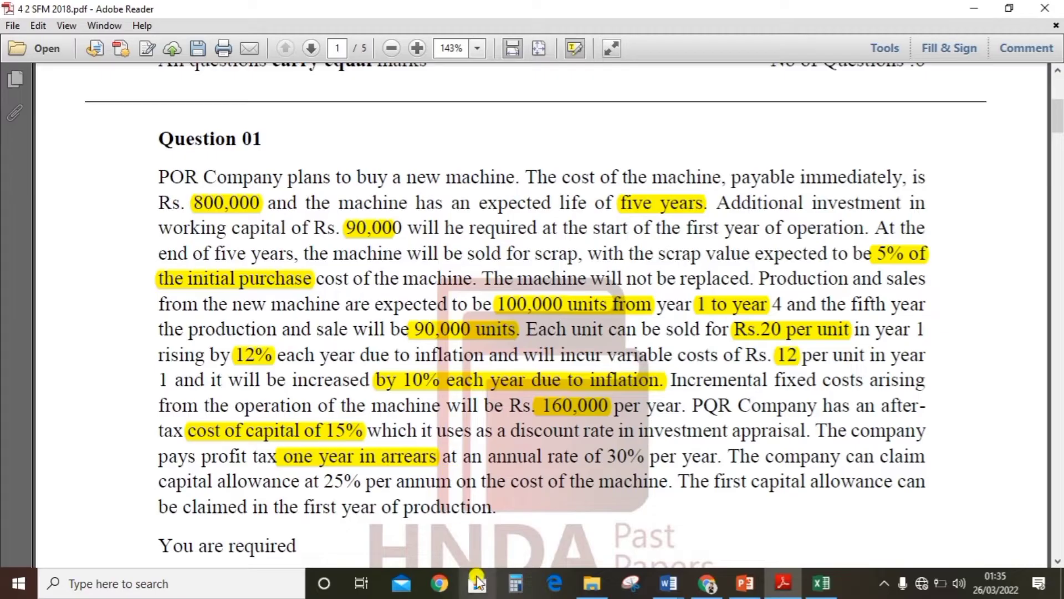
{"action": "left_click_drag", "start_coordinate": [583, 455], "coordinate": [646, 455]}
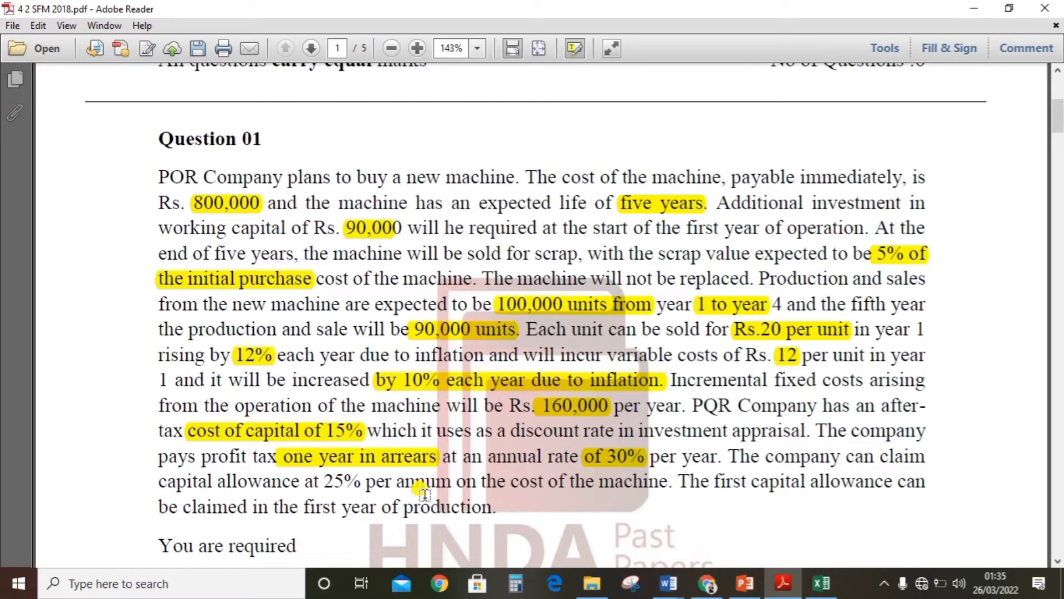
{"action": "left_click_drag", "start_coordinate": [325, 478], "coordinate": [358, 483]}
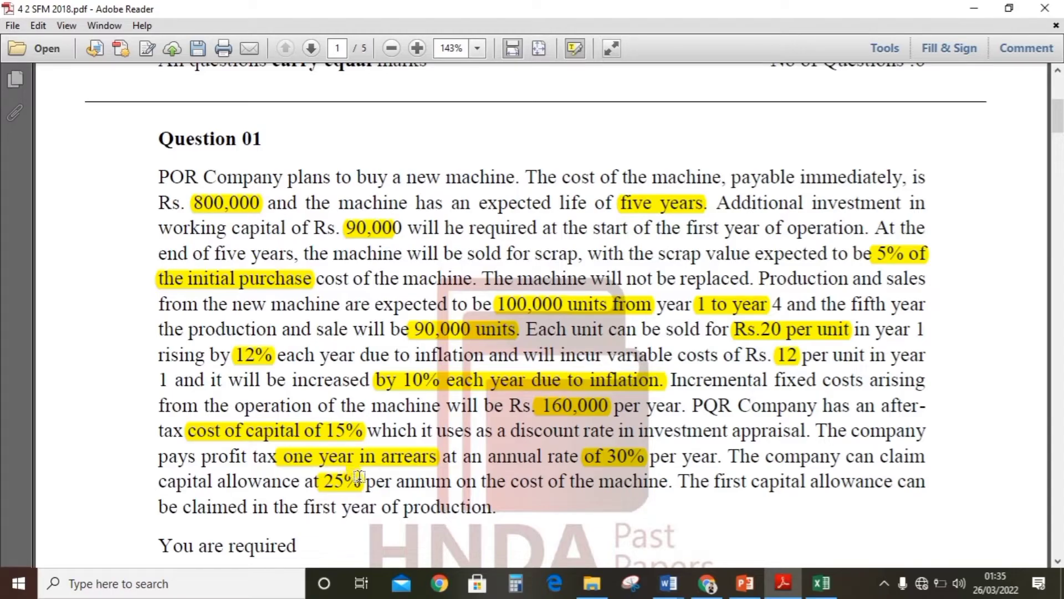
{"action": "scroll", "coordinate": [359, 478], "scroll_direction": "down", "scroll_amount": 3}
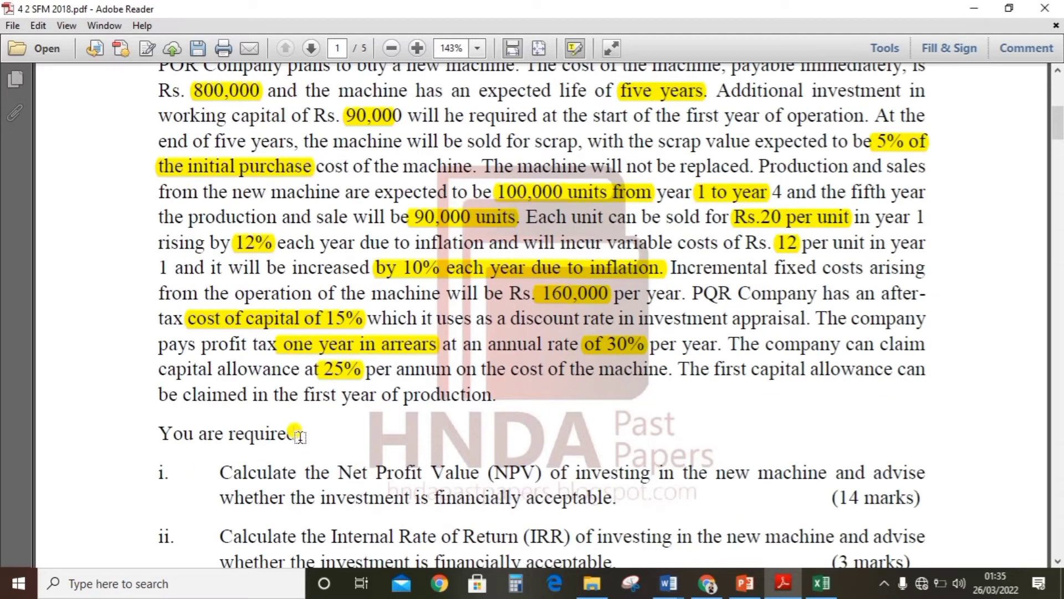
{"action": "left_click_drag", "start_coordinate": [496, 396], "coordinate": [145, 417]}
Review the question's required calculations and switch to the blank Sheet4 of the Answer workbook in Excel.
{"action": "scroll", "coordinate": [260, 483], "scroll_direction": "down", "scroll_amount": 4}
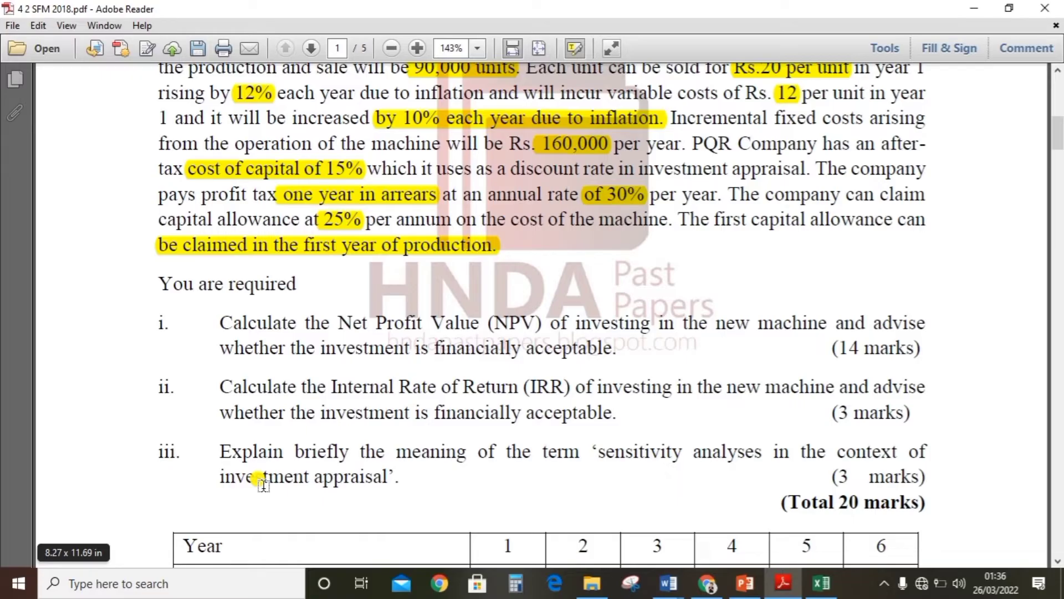
{"action": "scroll", "coordinate": [629, 436], "scroll_direction": "up", "scroll_amount": 5}
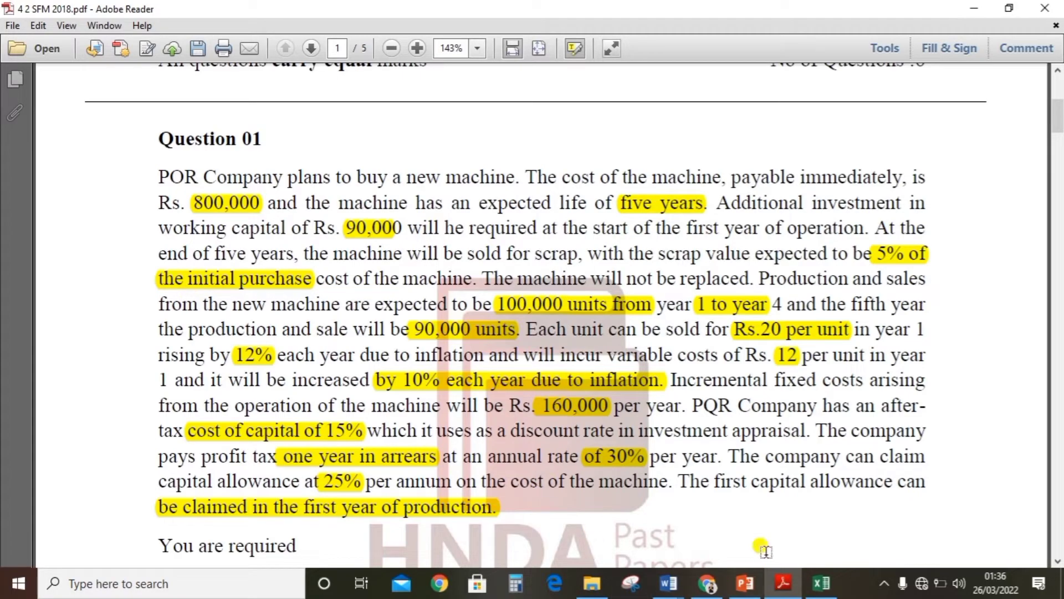
{"action": "left_click", "coordinate": [838, 593]}
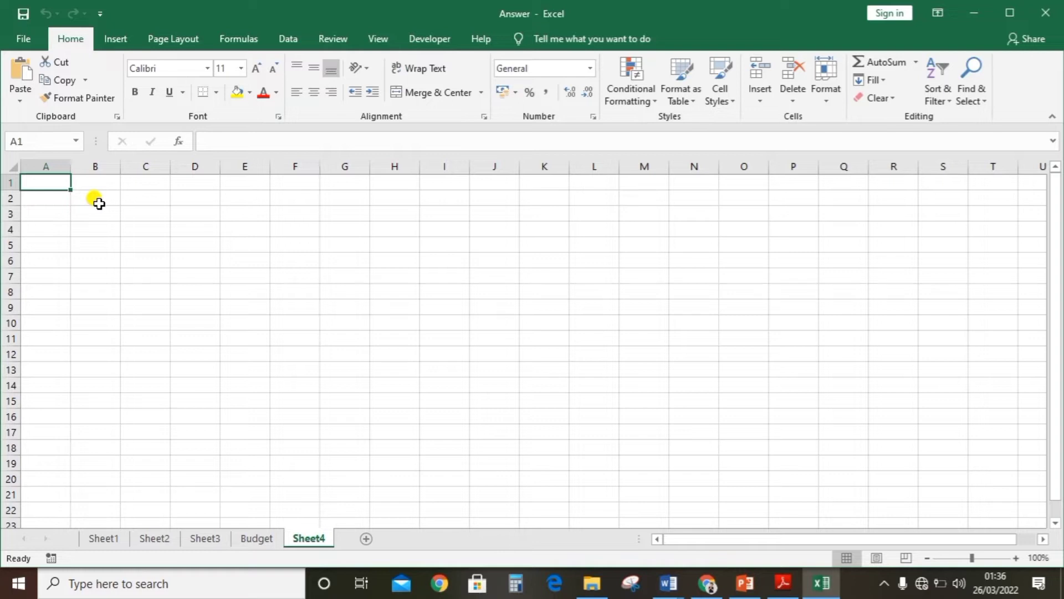
{"action": "left_click", "coordinate": [783, 583]}
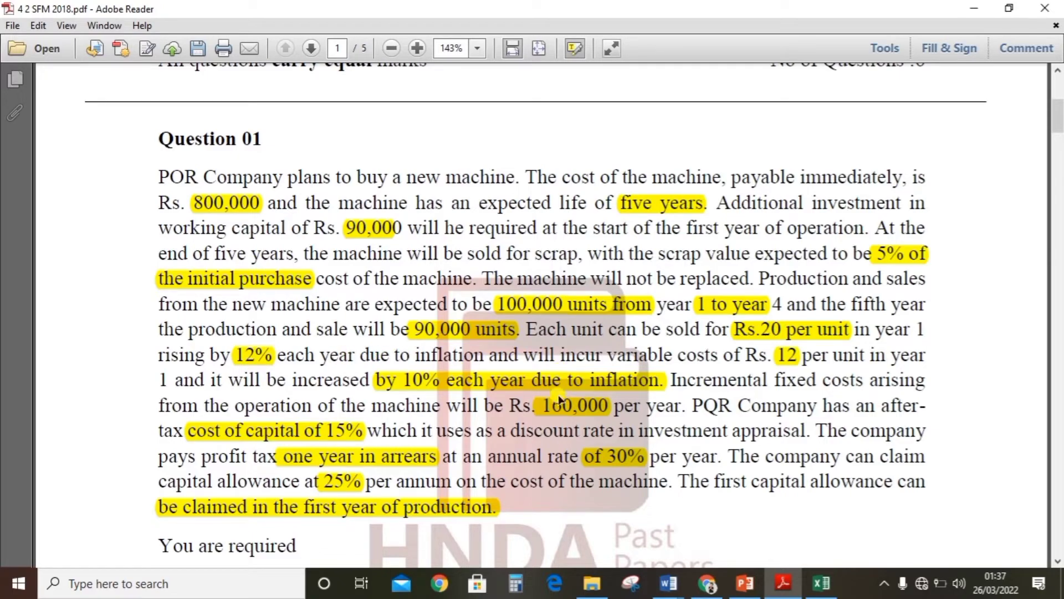
{"action": "left_click", "coordinate": [821, 587]}
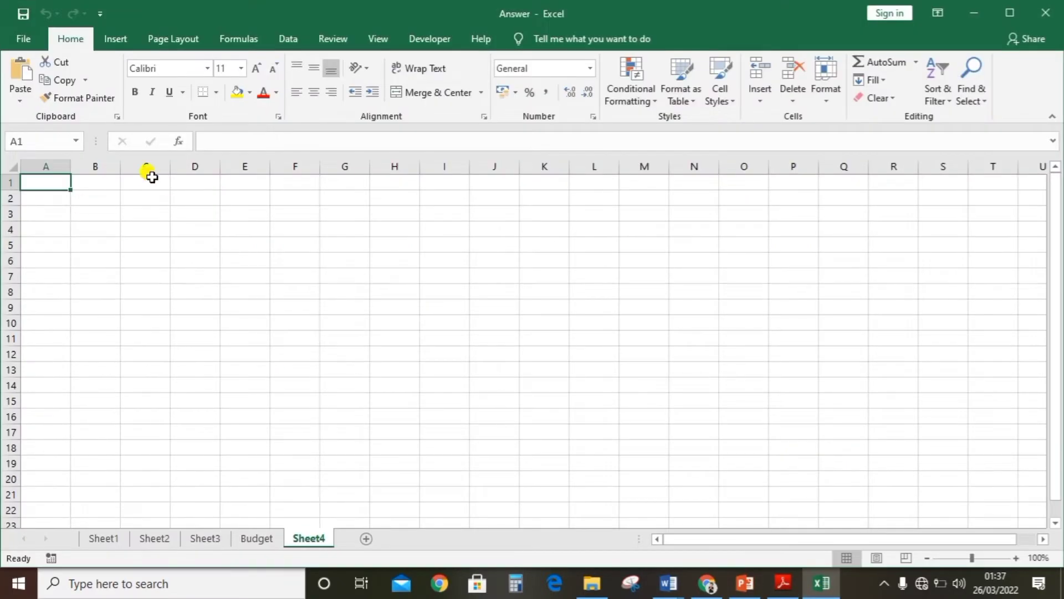
Enter the heading Sales Price in B1 and the year numbers 1 to 5 across B2:F2.
{"action": "left_click", "coordinate": [95, 188]}
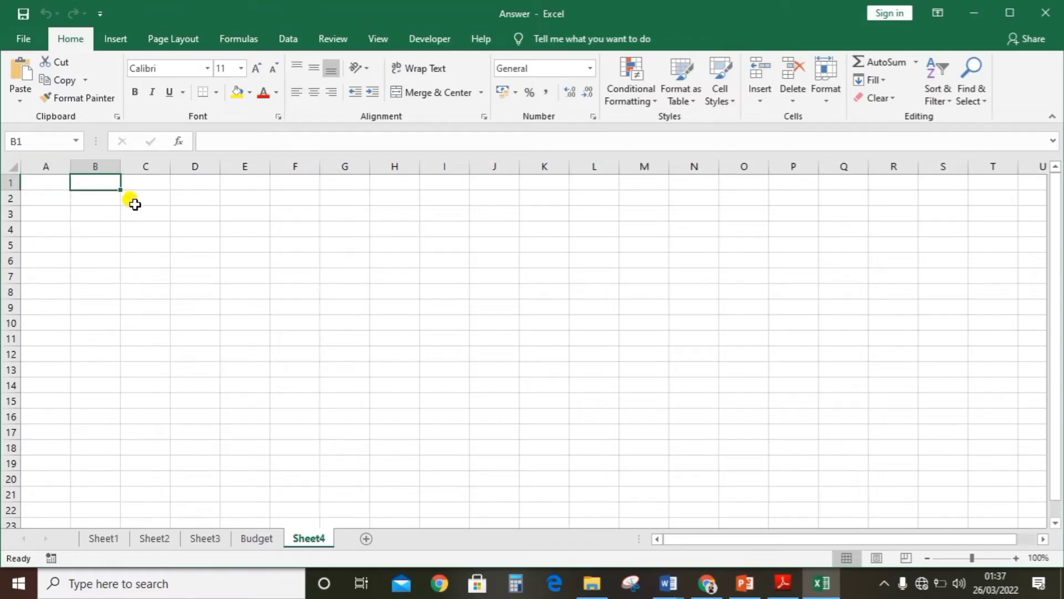
{"action": "type", "text": "Sales Price"}
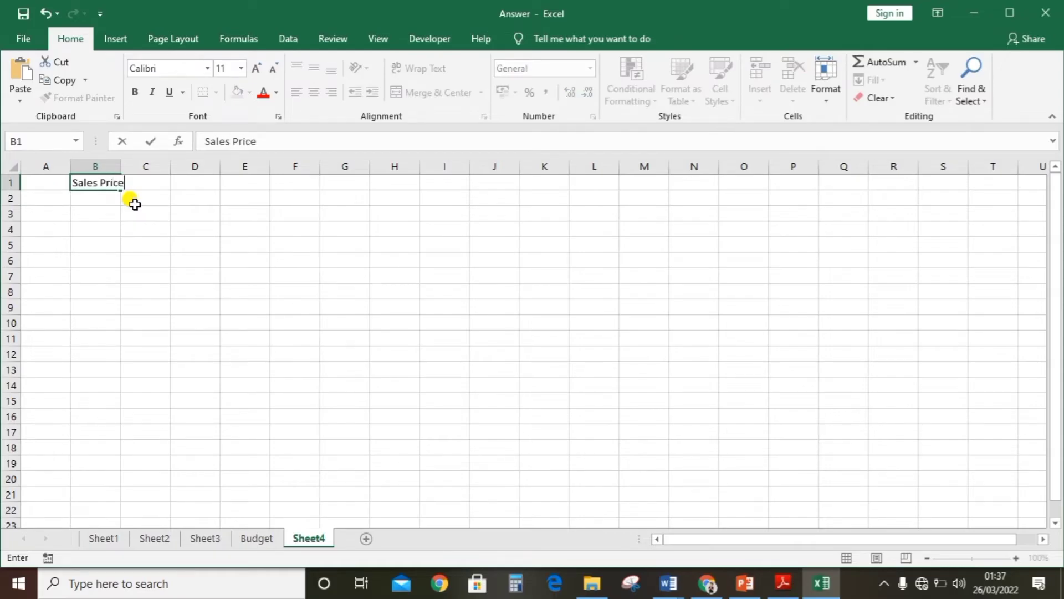
{"action": "key", "text": "Return"}
{"action": "key", "text": "Left"}
{"action": "key", "text": "Right"}
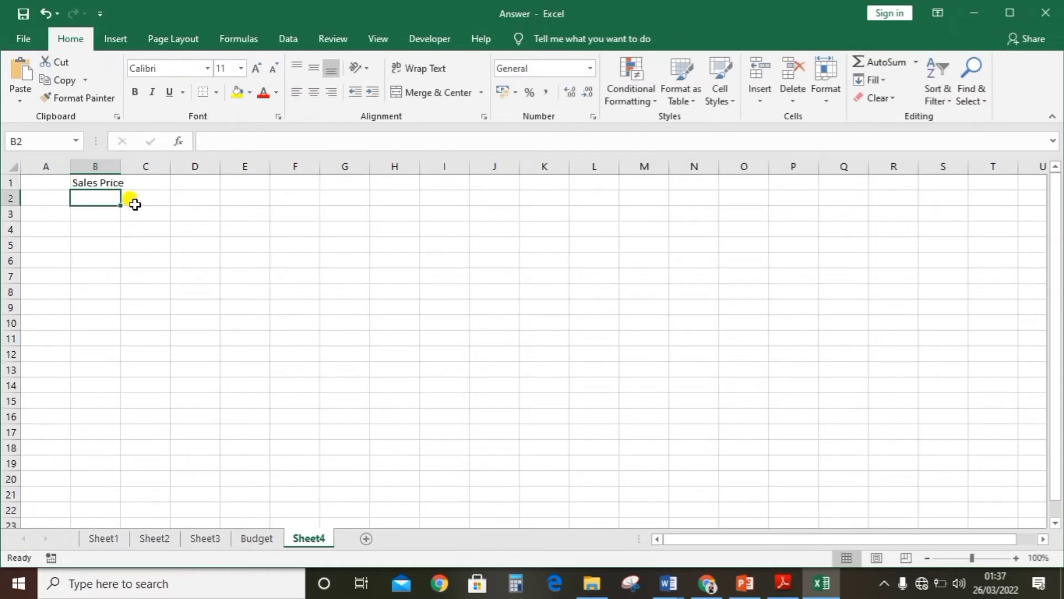
{"action": "type", "text": "1"}
{"action": "key", "text": "Tab"}
{"action": "type", "text": "2"}
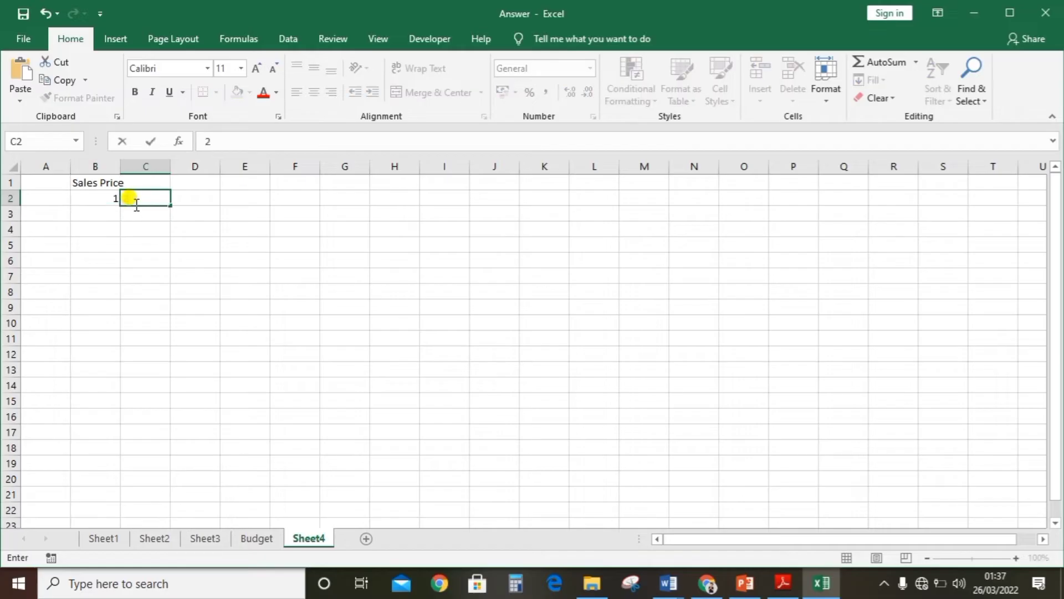
{"action": "key", "text": "Tab"}
{"action": "type", "text": "3"}
{"action": "key", "text": "Tab"}
{"action": "type", "text": "4"}
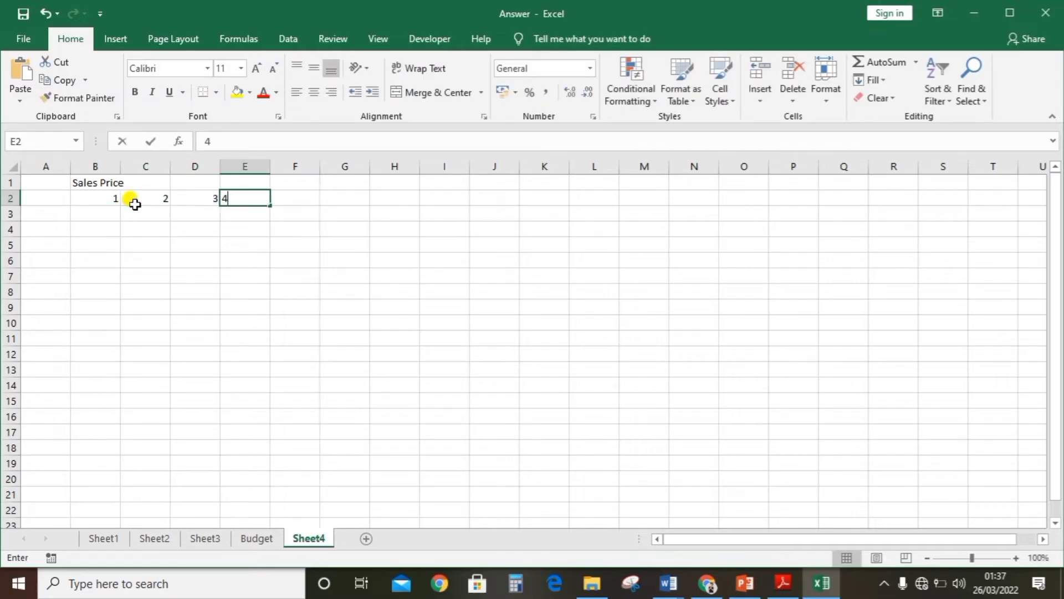
{"action": "key", "text": "Tab"}
{"action": "type", "text": "5"}
{"action": "key", "text": "Return"}
{"action": "key", "text": "Left"}
{"action": "key", "text": "Left"}
{"action": "key", "text": "Left"}
{"action": "key", "text": "Left"}
{"action": "key", "text": "Left"}
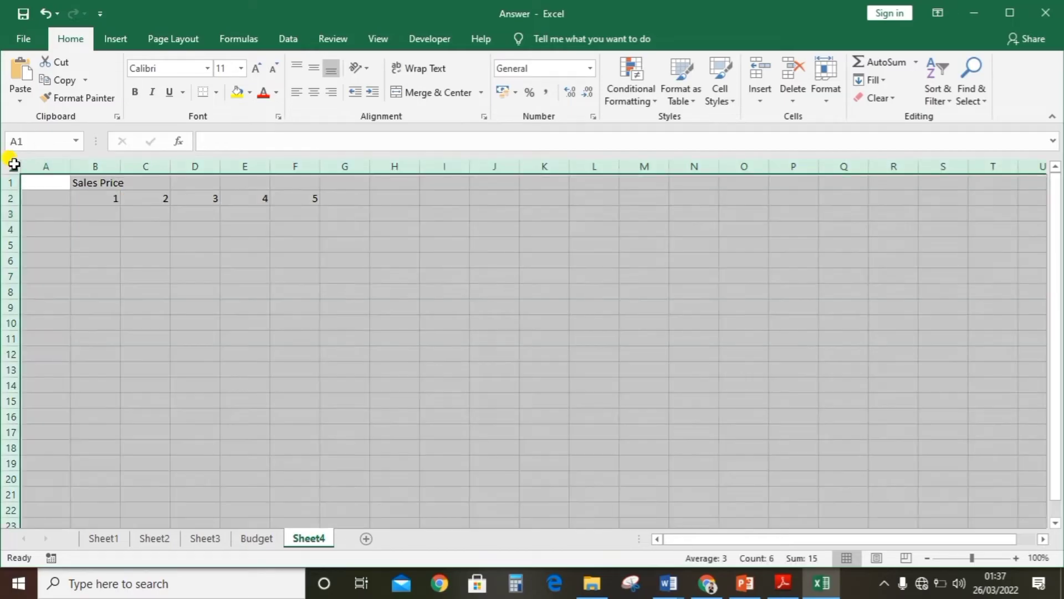
Fill the entire worksheet with a white background.
{"action": "left_click", "coordinate": [13, 166]}
{"action": "left_click", "coordinate": [250, 93]}
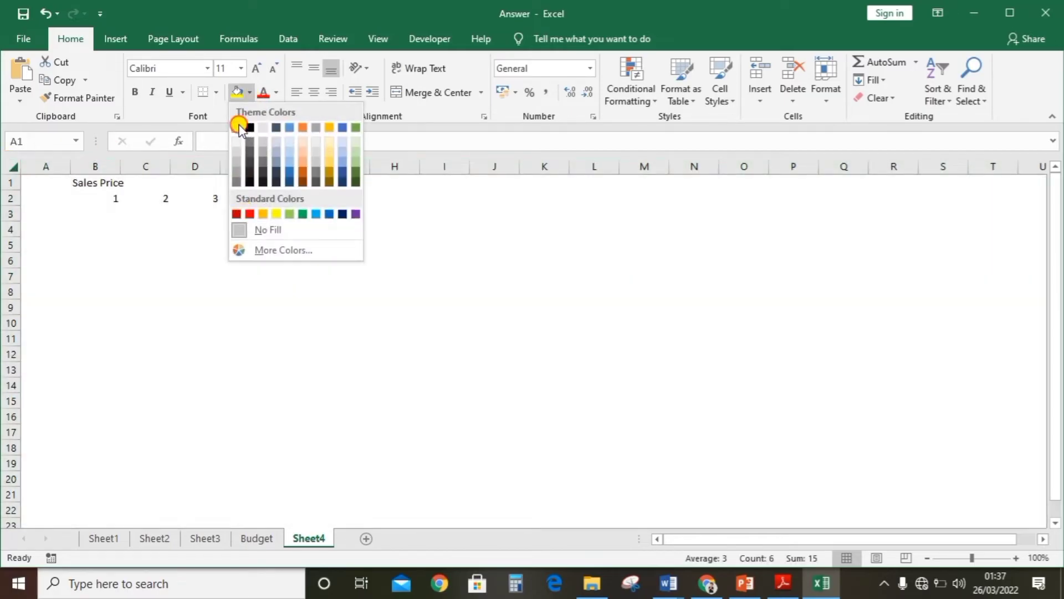
{"action": "left_click", "coordinate": [239, 127]}
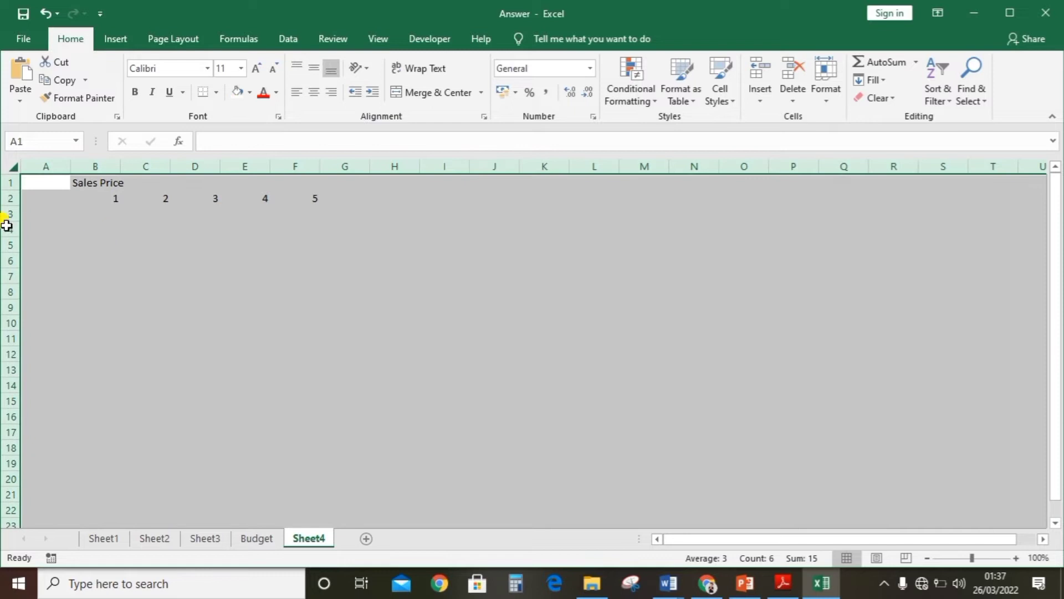
Label A3 as Sales price per unit, enter 20 for year 1 in B3, and widen column A to fit the label.
{"action": "left_click", "coordinate": [35, 213]}
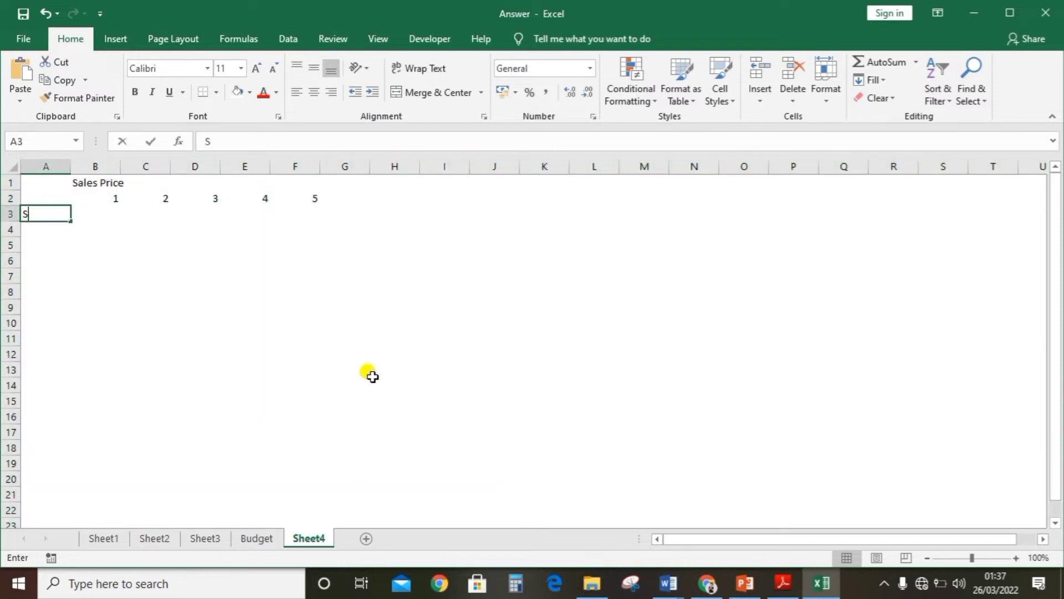
{"action": "type", "text": "Sales price"}
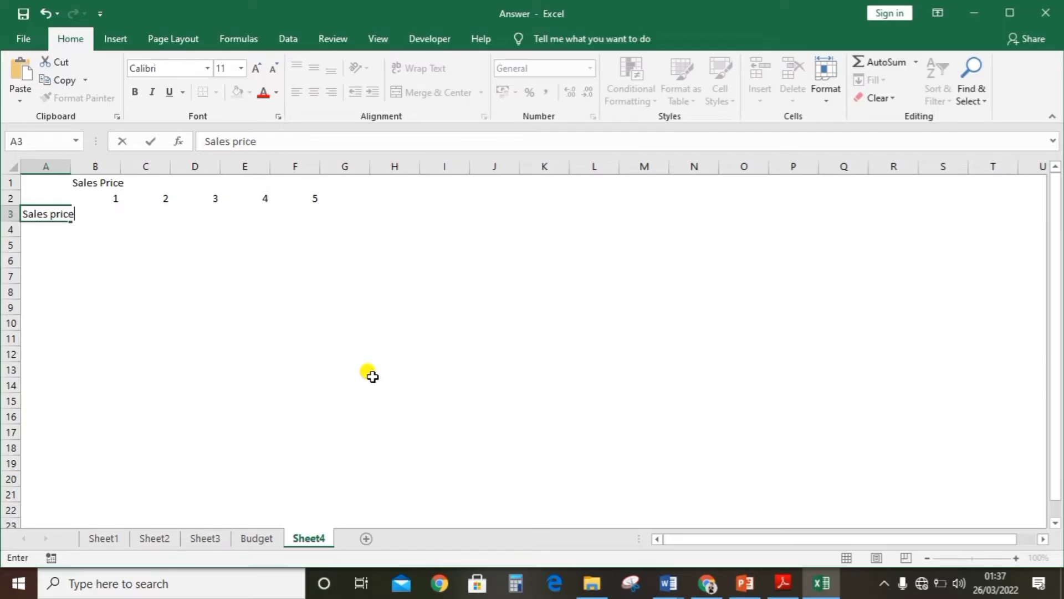
{"action": "type", "text": "per unit"}
{"action": "key", "text": "Tab"}
{"action": "type", "text": "2"}
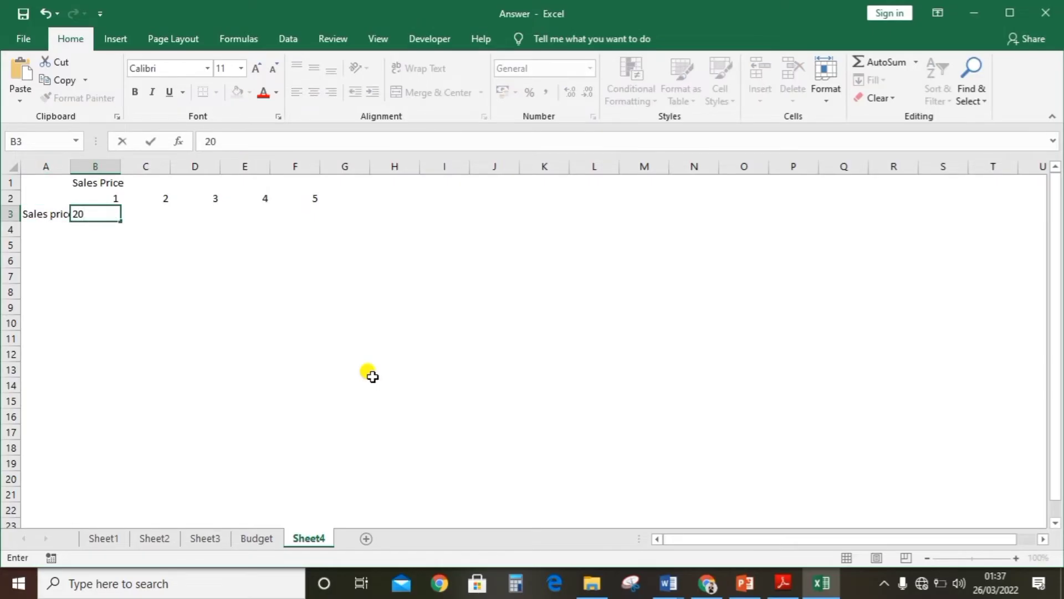
{"action": "left_click", "coordinate": [300, 384]}
{"action": "left_click_drag", "start_coordinate": [66, 168], "coordinate": [108, 168]}
Check the yearly price increase in the question PDF, then enter =B3*1.12 in C3 for the year 2 sales price in Excel.
{"action": "left_click", "coordinate": [783, 584]}
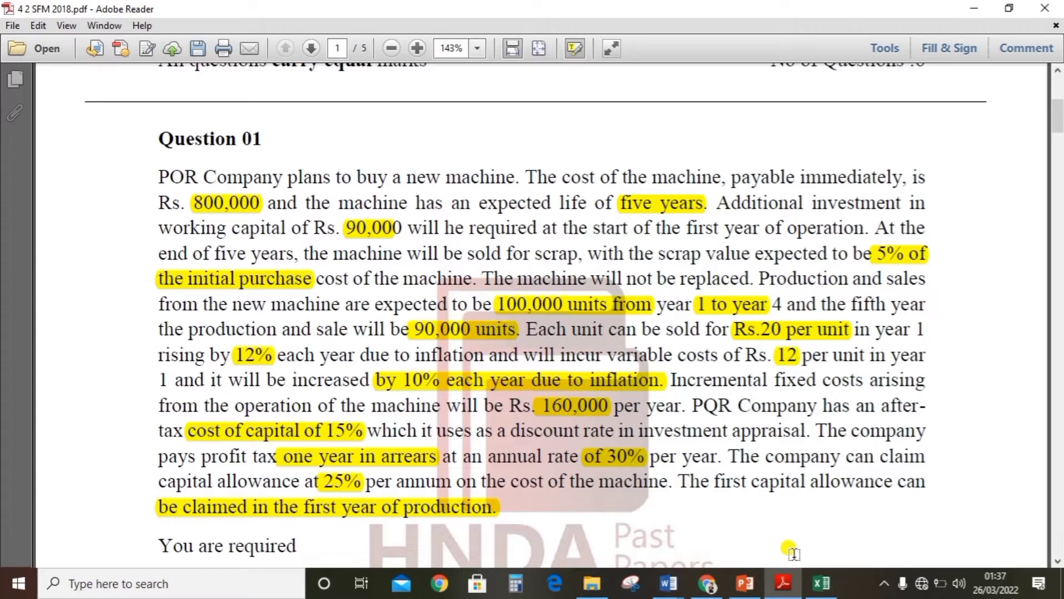
{"action": "left_click", "coordinate": [815, 592]}
{"action": "left_click", "coordinate": [194, 213]}
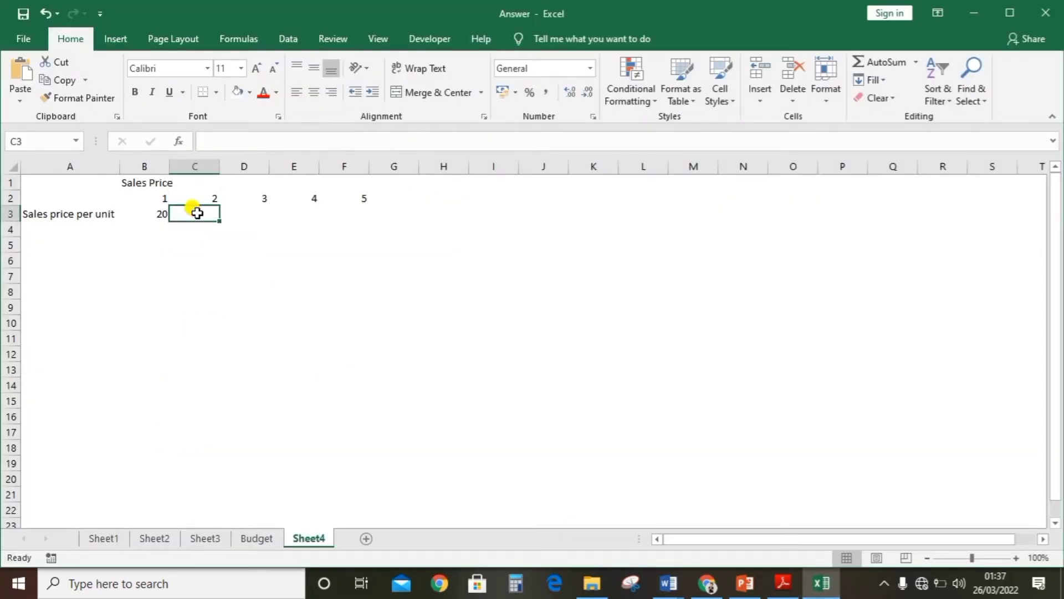
{"action": "type", "text": "="}
{"action": "key", "text": "Left"}
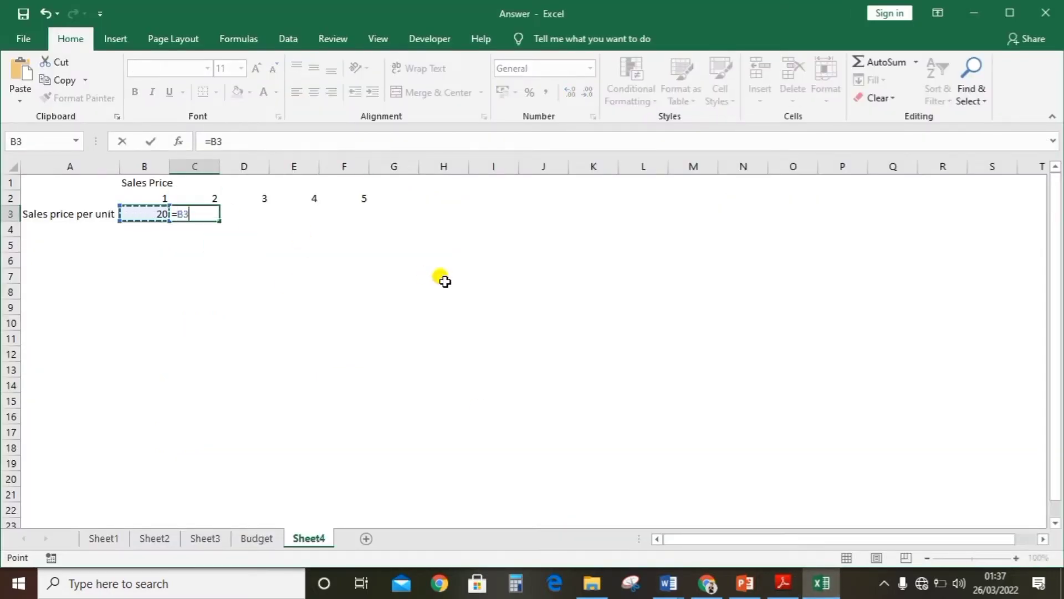
{"action": "type", "text": "*1.12"}
{"action": "key", "text": "Return"}
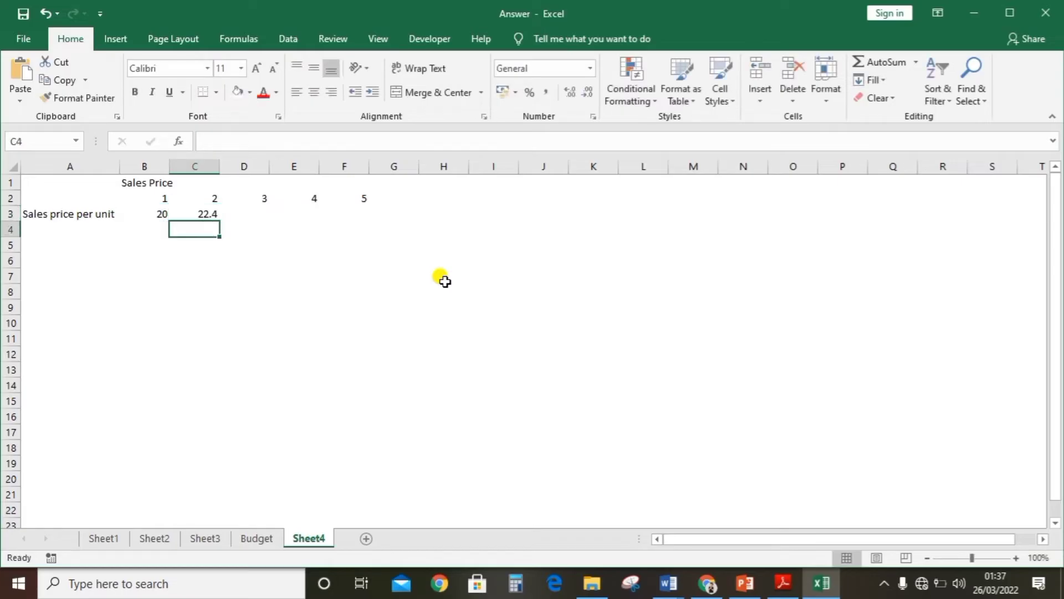
Extend the sales price formula from C3 through F3, format C3:F3 with comma style, and check the year 4 and 5 formulas.
{"action": "left_click", "coordinate": [192, 201]}
{"action": "left_click", "coordinate": [208, 215]}
{"action": "left_click_drag", "start_coordinate": [217, 221], "coordinate": [340, 228]}
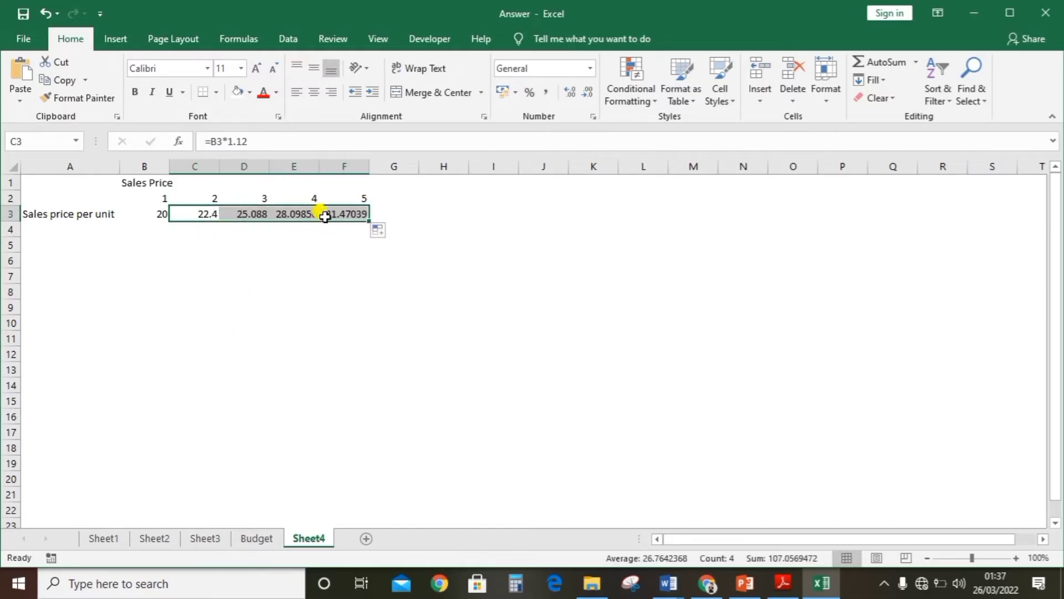
{"action": "left_click", "coordinate": [547, 92]}
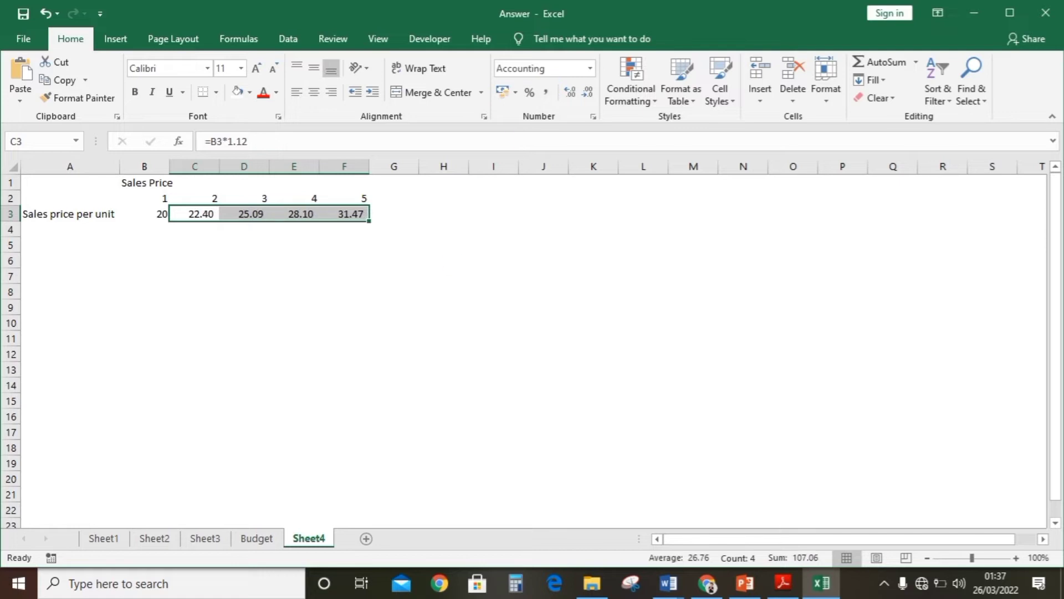
{"action": "left_click", "coordinate": [286, 344]}
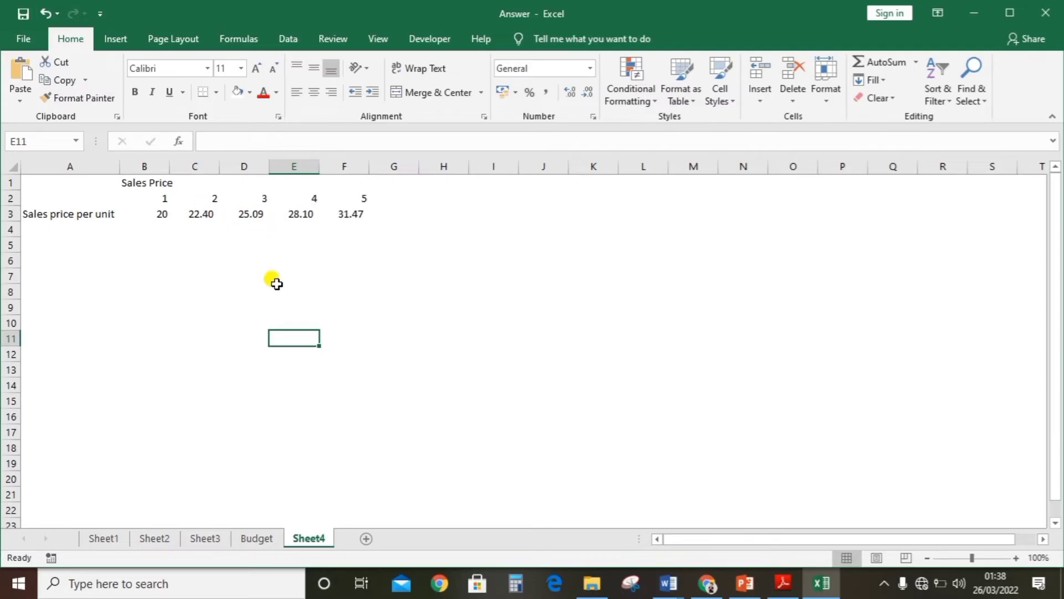
{"action": "left_click", "coordinate": [298, 216]}
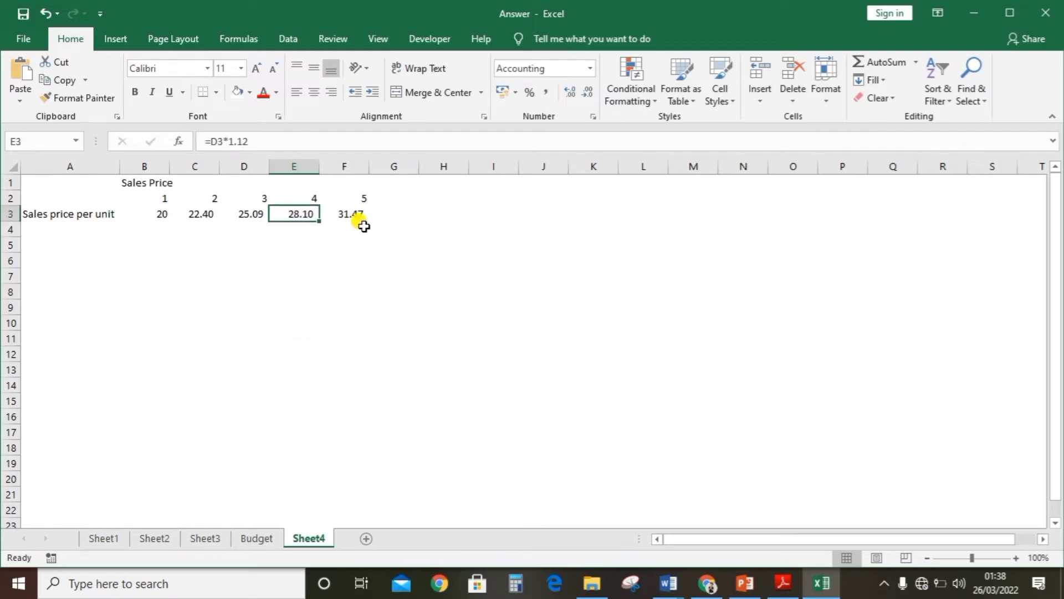
{"action": "left_click", "coordinate": [349, 211]}
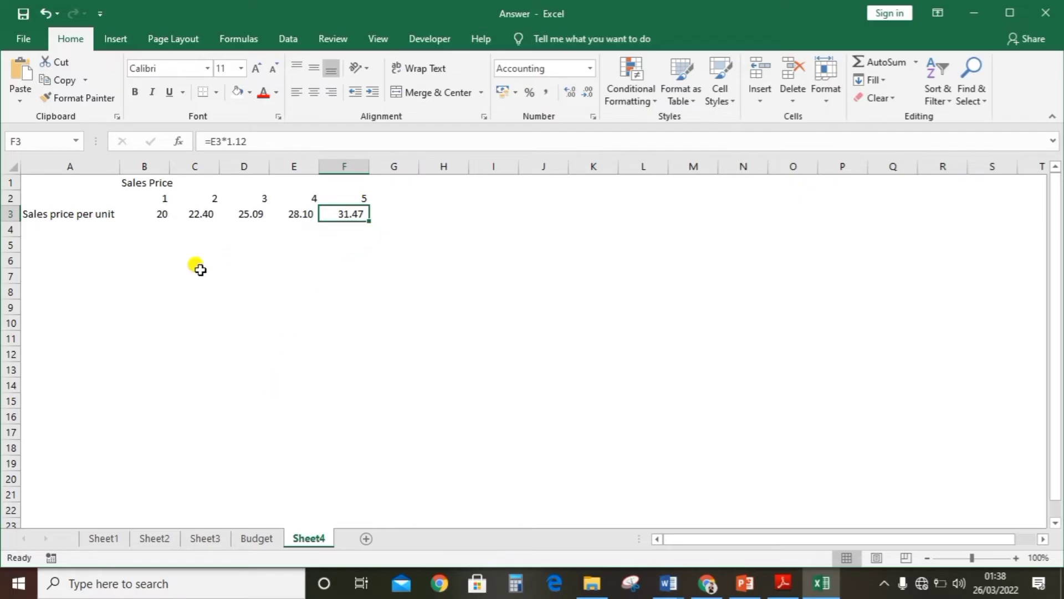
Label A4 as Variable cost and enter the year 1 unit cost of 12 from the question PDF in B4.
{"action": "left_click", "coordinate": [59, 230]}
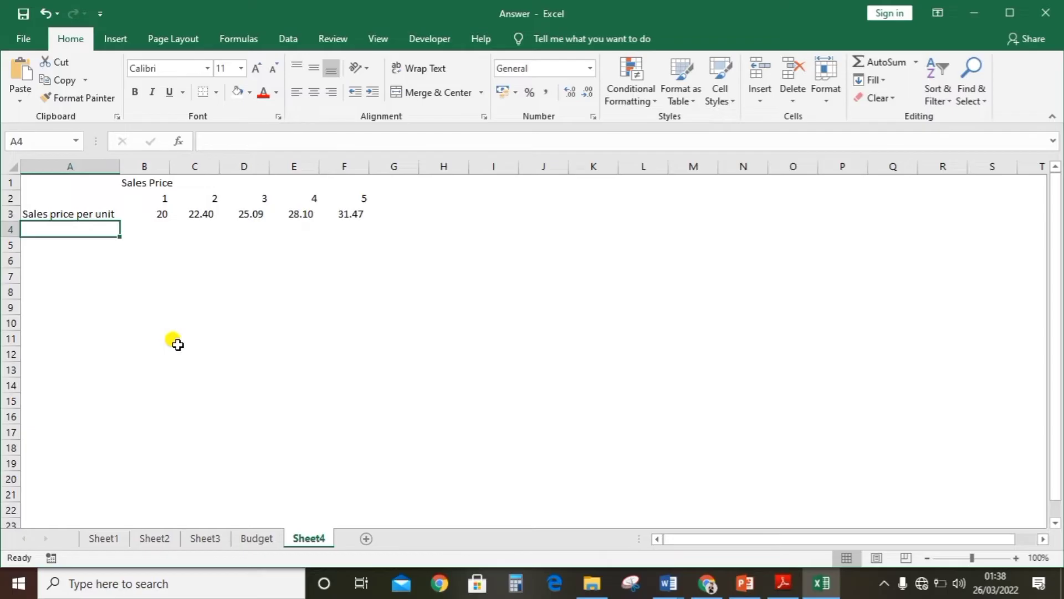
{"action": "type", "text": "Variable cost"}
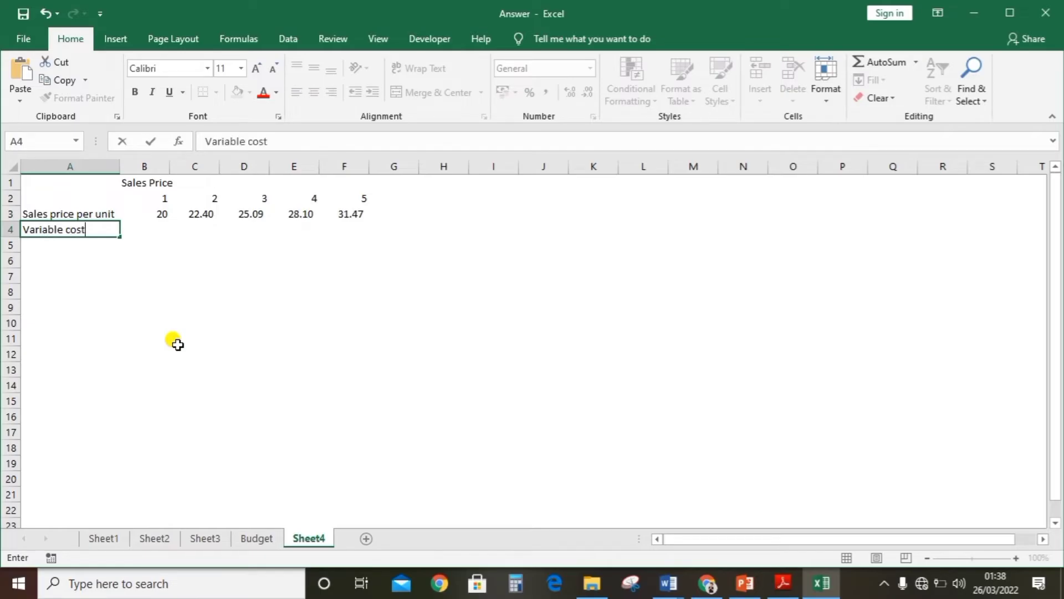
{"action": "key", "text": "Tab"}
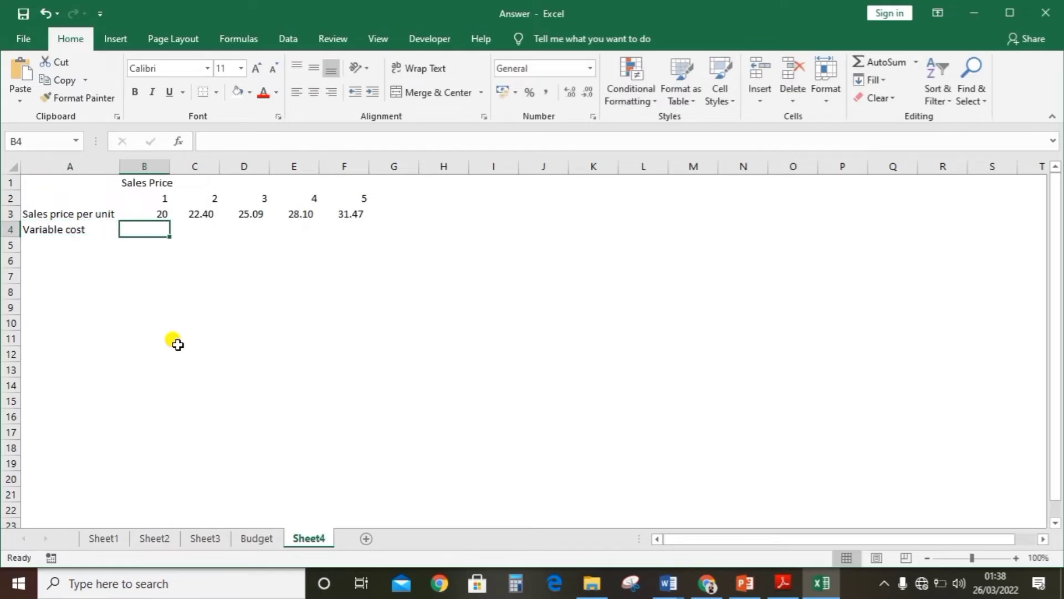
{"action": "key", "text": "alt+Tab"}
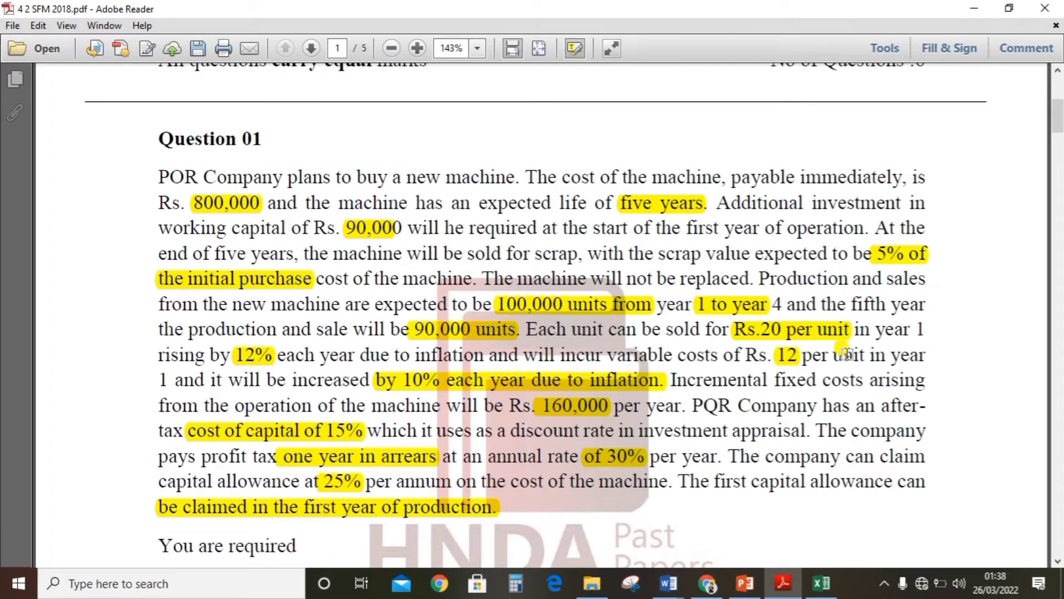
{"action": "key", "text": "alt+Tab"}
{"action": "type", "text": "12"}
Check the variable cost inflation in the question PDF and enter =B4*1.1 in C4 for year 2.
{"action": "key", "text": "alt+Tab"}
{"action": "key", "text": "alt+Tab"}
{"action": "key", "text": "Tab"}
{"action": "type", "text": "="}
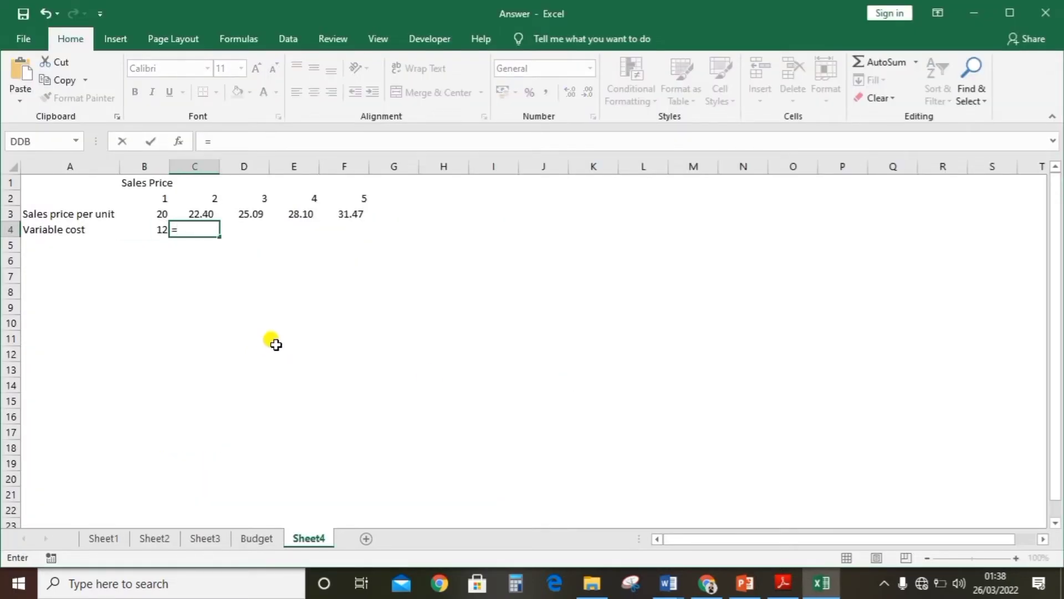
{"action": "key", "text": "Left"}
{"action": "type", "text": "/"}
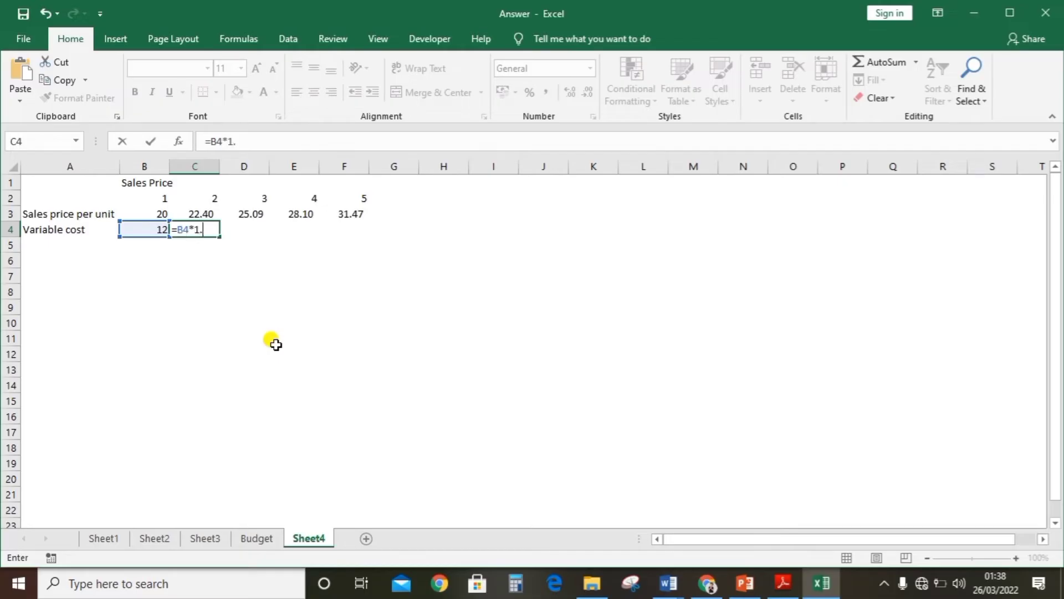
{"action": "type", "text": "1.1"}
{"action": "key", "text": "Return"}
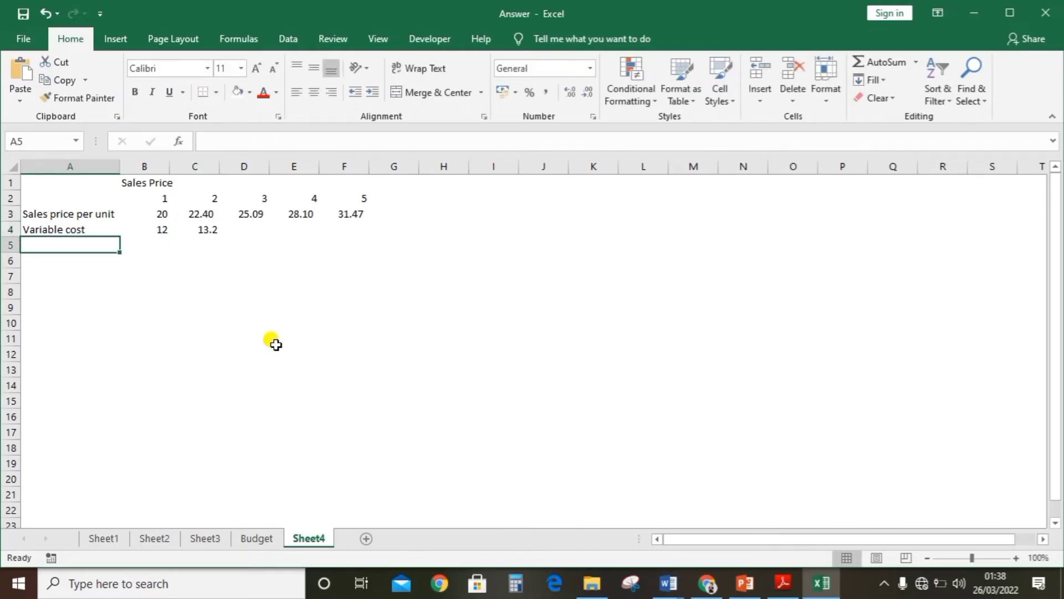
Extend the variable cost formula from C4 through F4, format C4:F4 with comma style, and check the row's cells.
{"action": "left_click", "coordinate": [209, 228]}
{"action": "left_click_drag", "start_coordinate": [219, 237], "coordinate": [363, 237]}
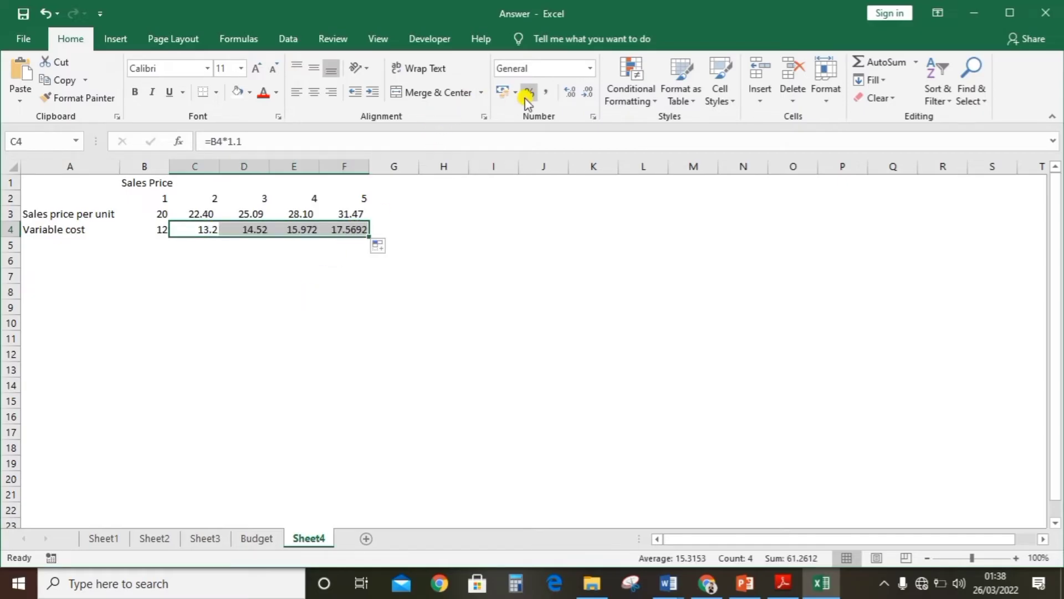
{"action": "left_click", "coordinate": [547, 93]}
{"action": "left_click", "coordinate": [145, 230]}
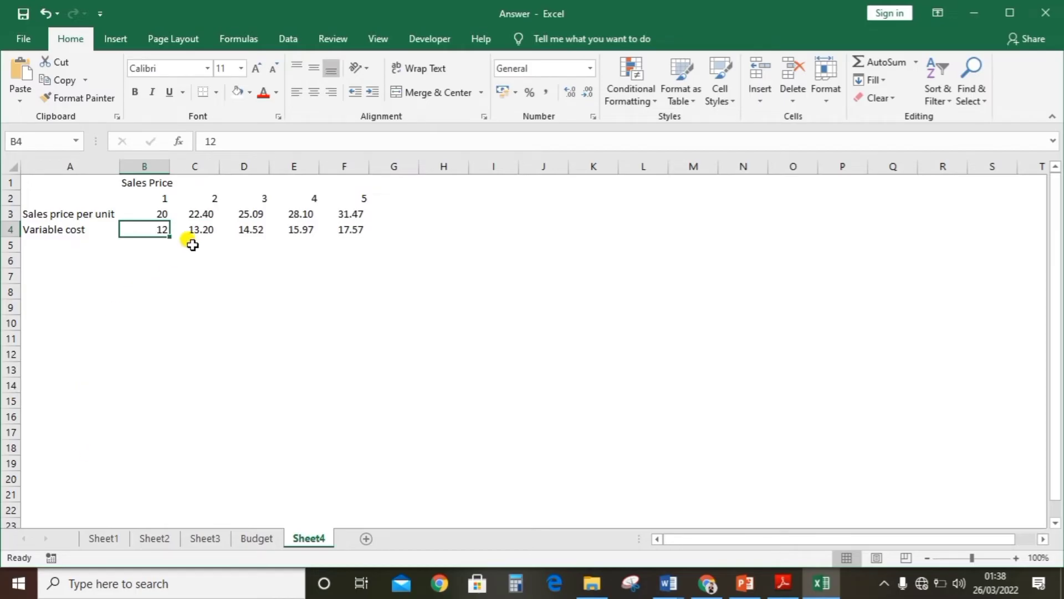
{"action": "left_click", "coordinate": [196, 235]}
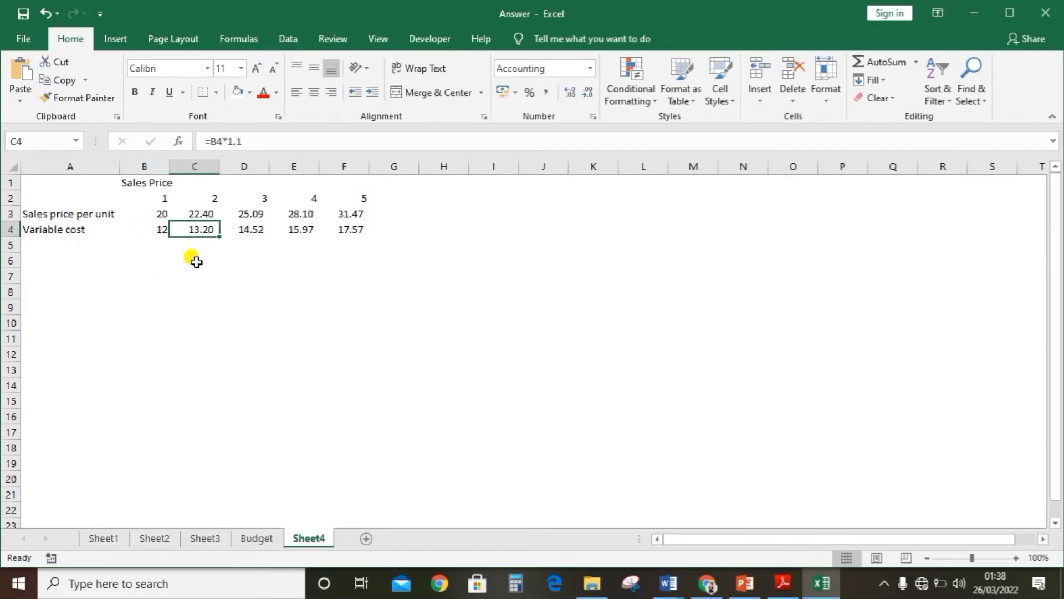
{"action": "left_click", "coordinate": [249, 233]}
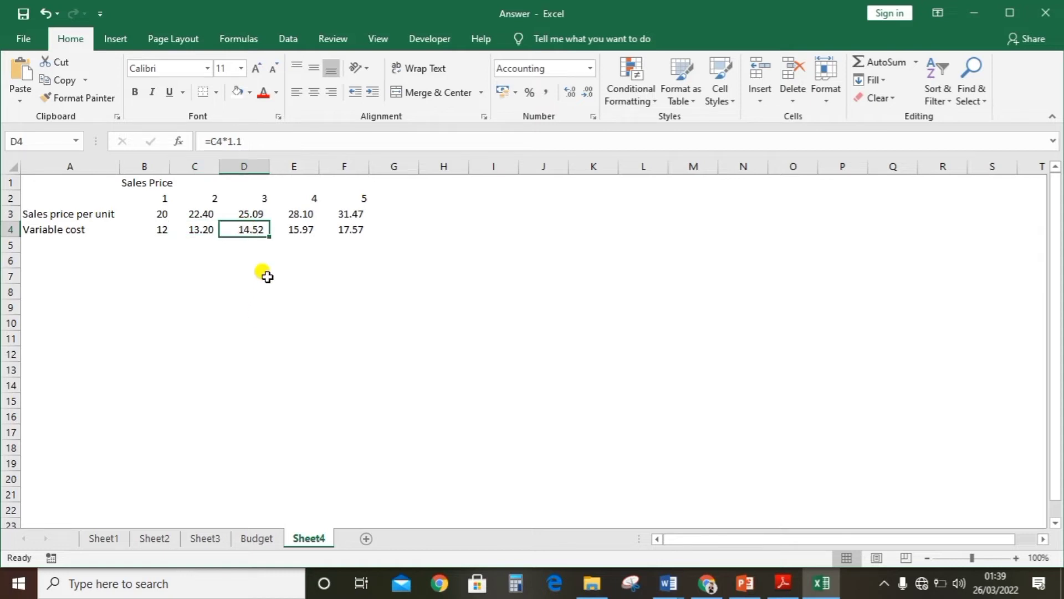
{"action": "left_click", "coordinate": [299, 229]}
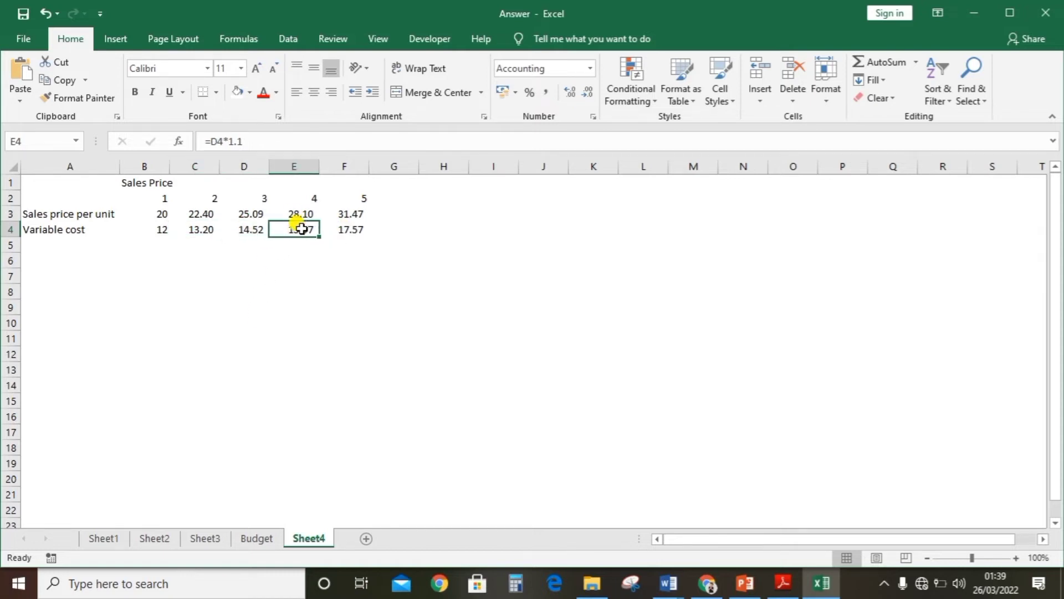
{"action": "left_click", "coordinate": [355, 230]}
Make the year numbers in B2:F2 bold.
{"action": "left_click_drag", "start_coordinate": [359, 198], "coordinate": [138, 203]}
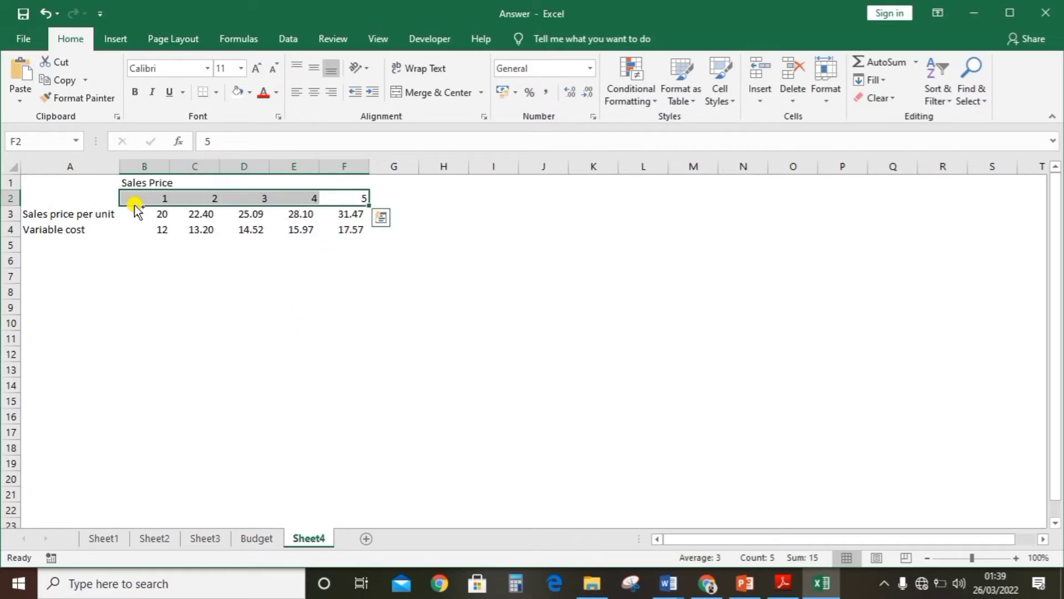
{"action": "key", "text": "ctrl+b"}
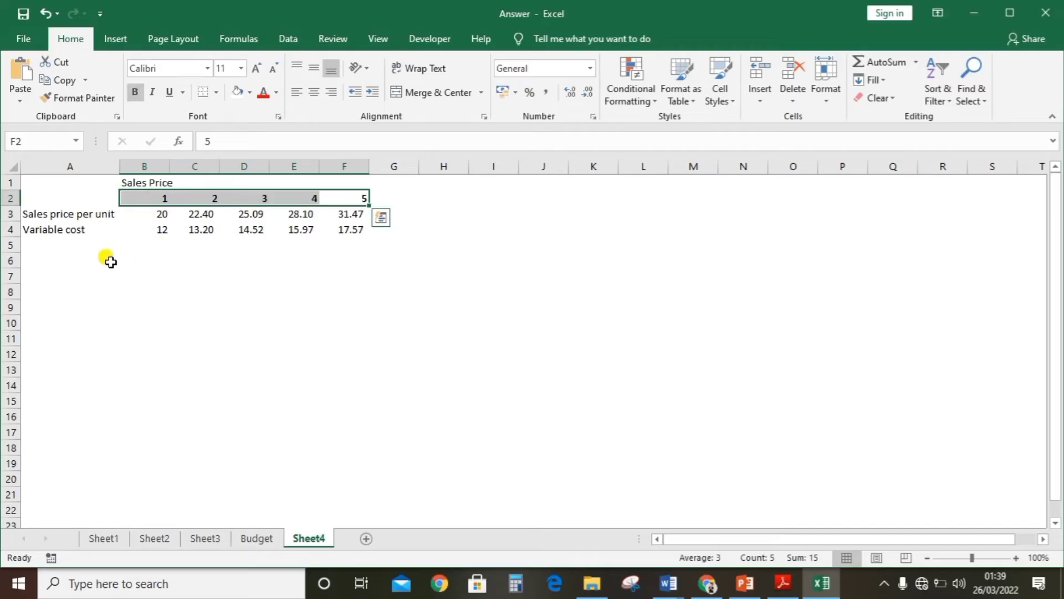
{"action": "left_click", "coordinate": [76, 244]}
Label A6 as Contribution per unit and enter =B3-B4 in B6 for year 1.
{"action": "left_click", "coordinate": [83, 267]}
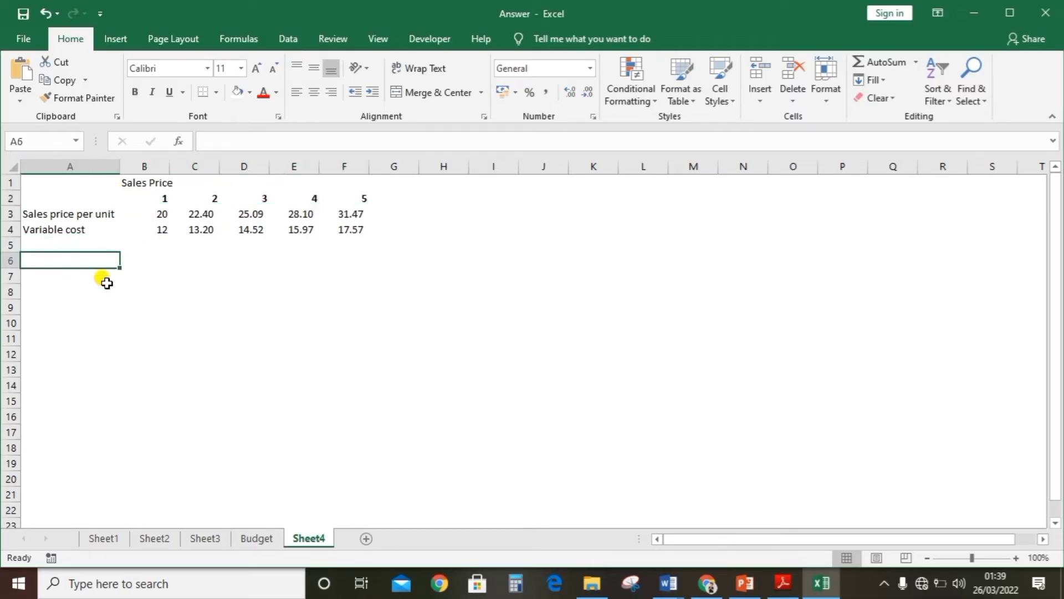
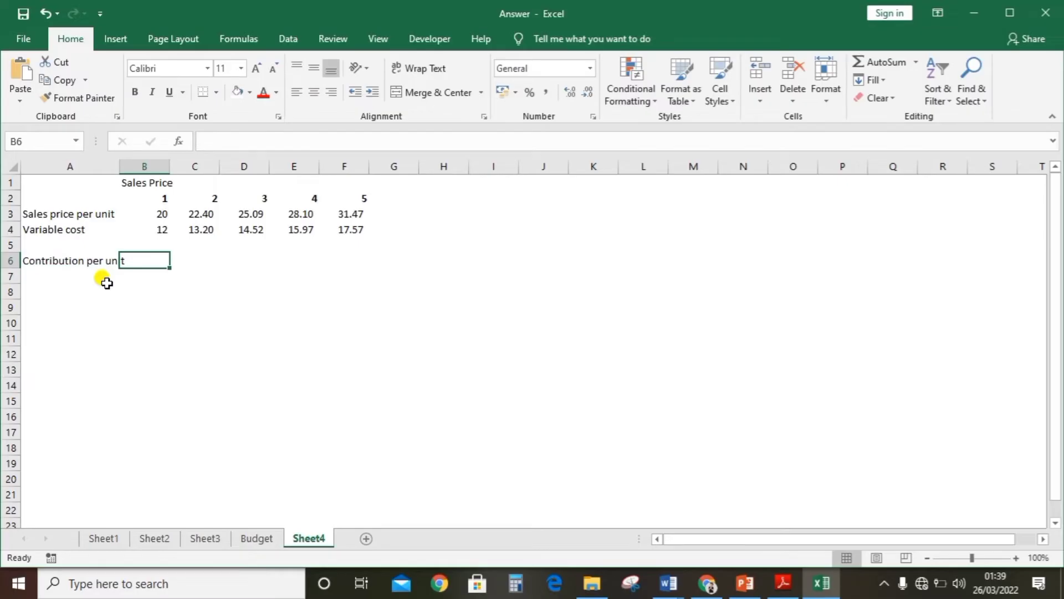
{"action": "type", "text": "="}
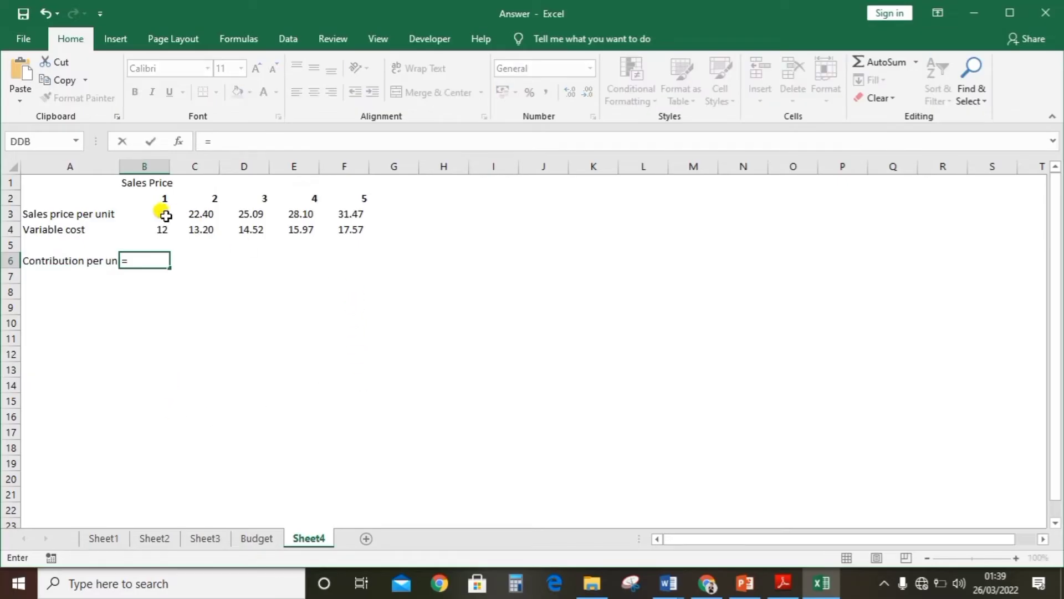
{"action": "left_click", "coordinate": [158, 214]}
{"action": "type", "text": "-"}
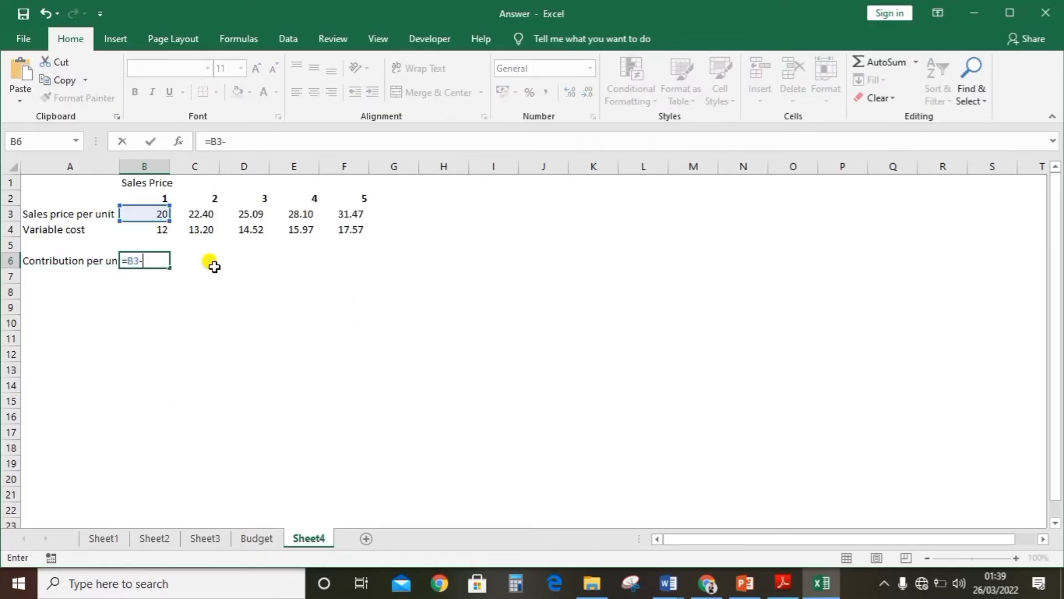
{"action": "left_click", "coordinate": [130, 236]}
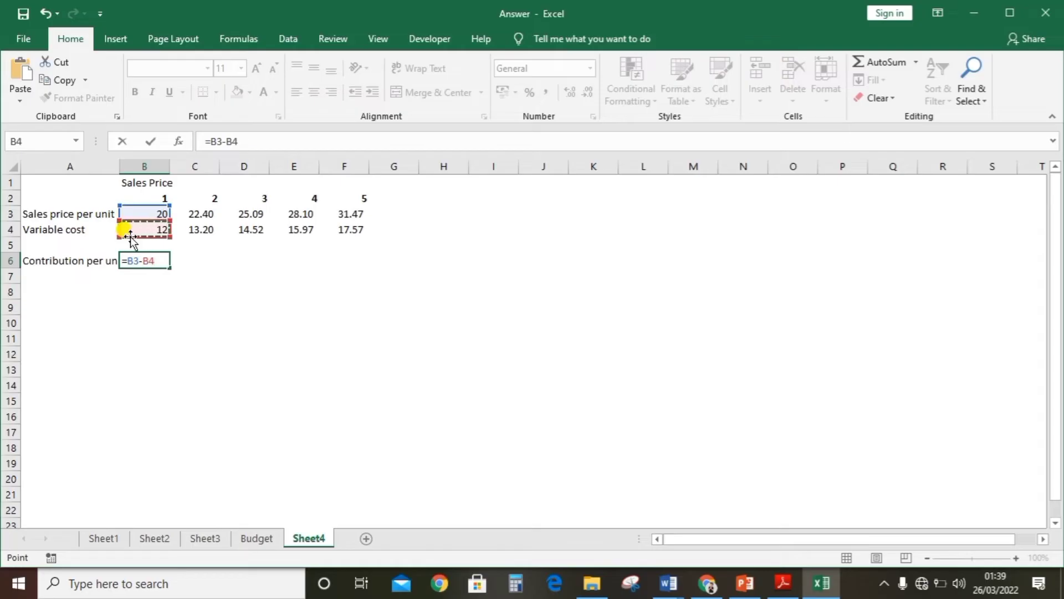
{"action": "key", "text": "Return"}
Extend the contribution formula from B6 through F6 and autofit column A to its labels.
{"action": "left_click", "coordinate": [136, 259]}
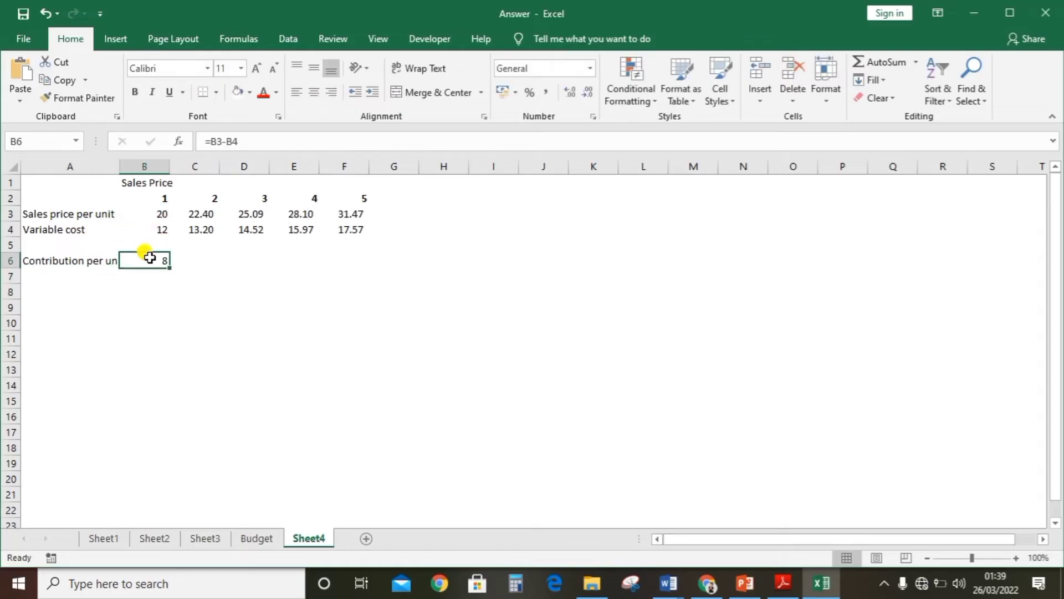
{"action": "left_click_drag", "start_coordinate": [169, 271], "coordinate": [377, 249]}
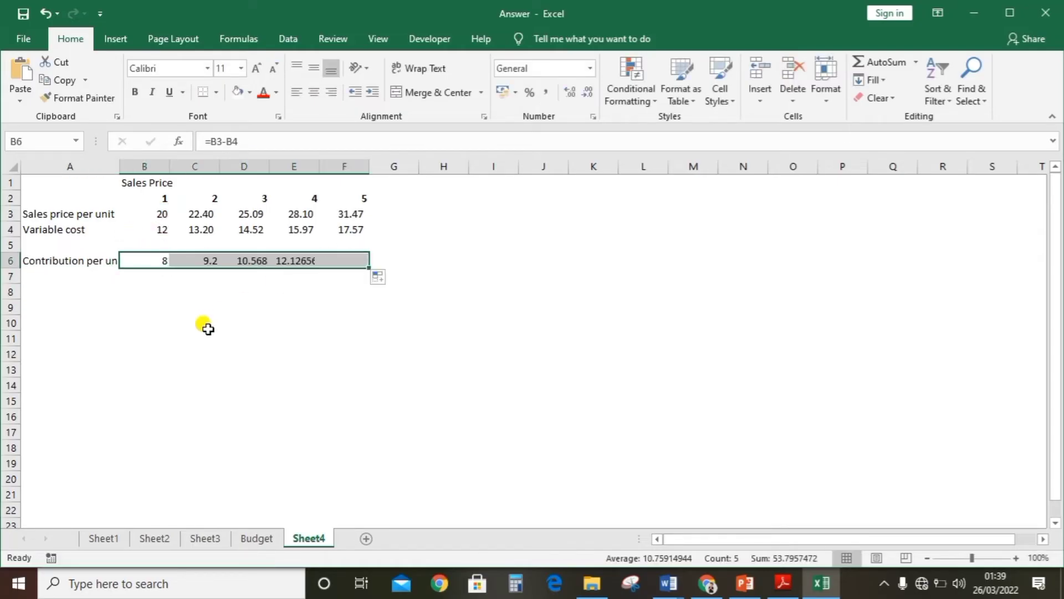
{"action": "left_click", "coordinate": [47, 278]}
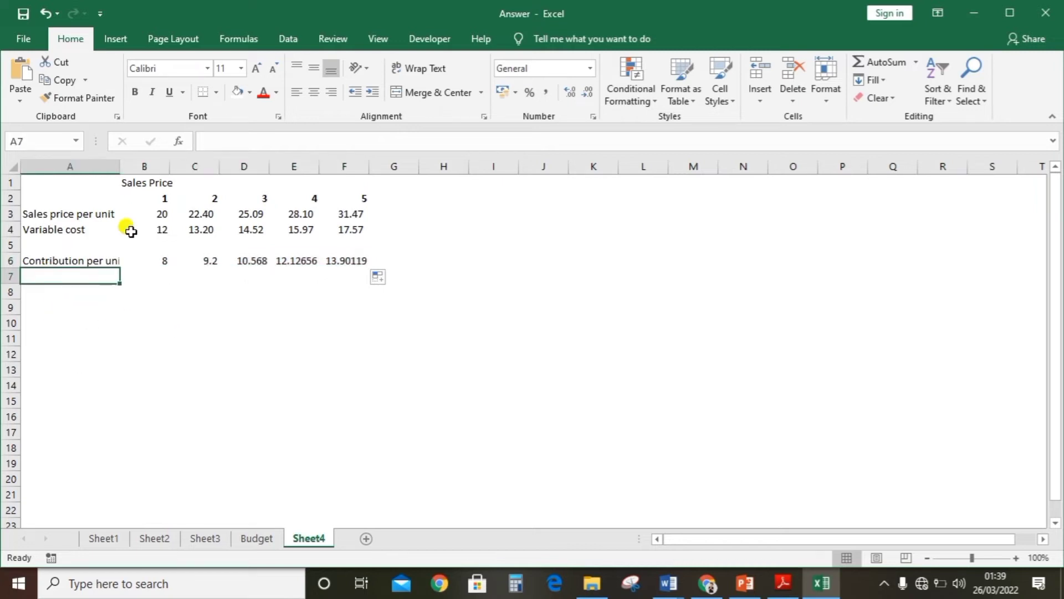
{"action": "double_click", "coordinate": [120, 165]}
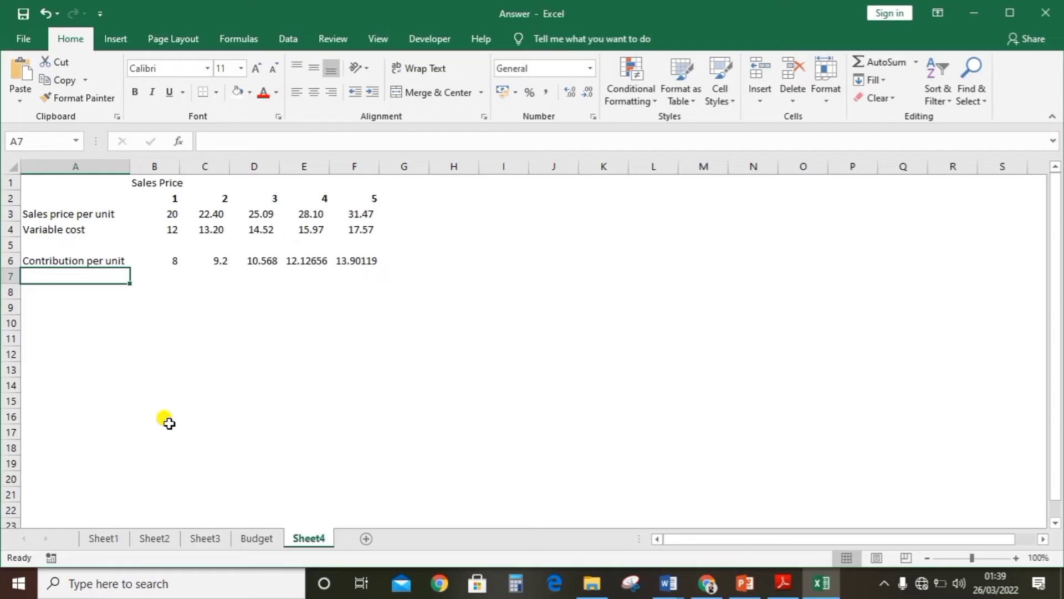
Label A7 as Total sale unit and check the yearly sales volumes in the question PDF.
{"action": "type", "text": "Total sale unit"}
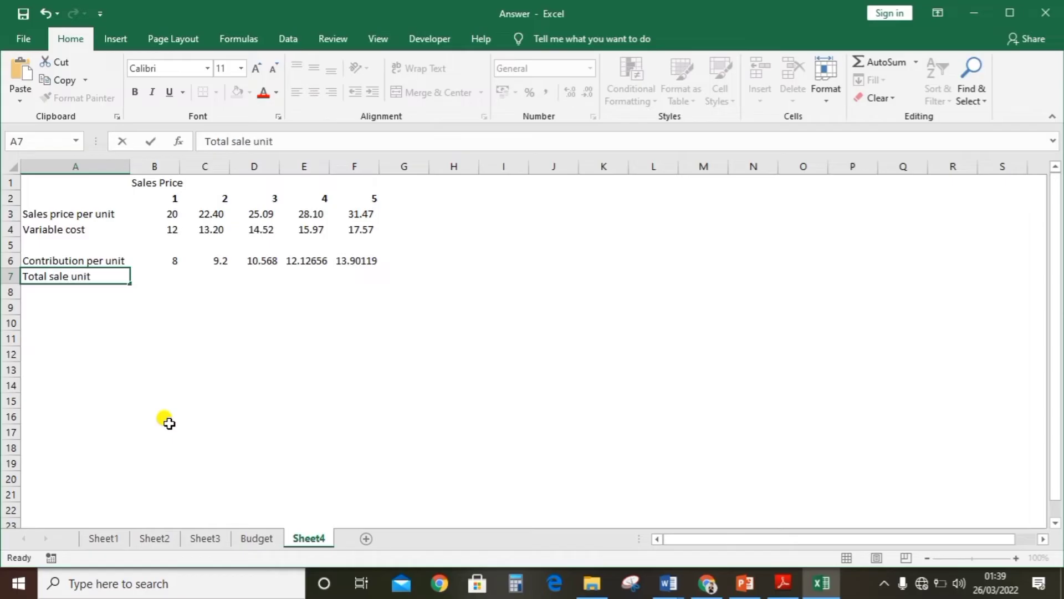
{"action": "key", "text": "Tab"}
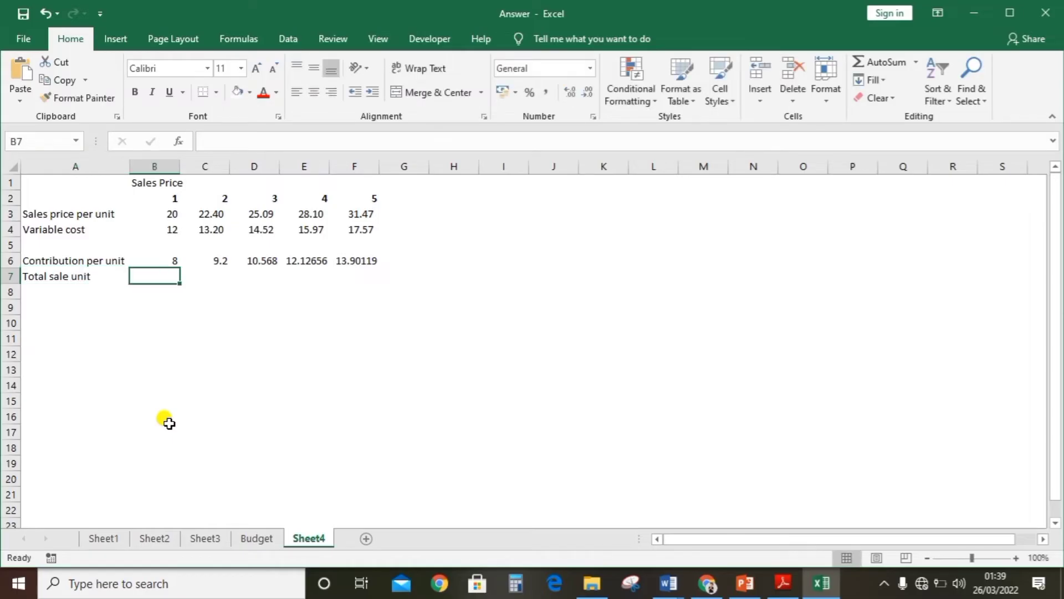
{"action": "key", "text": "alt+Tab"}
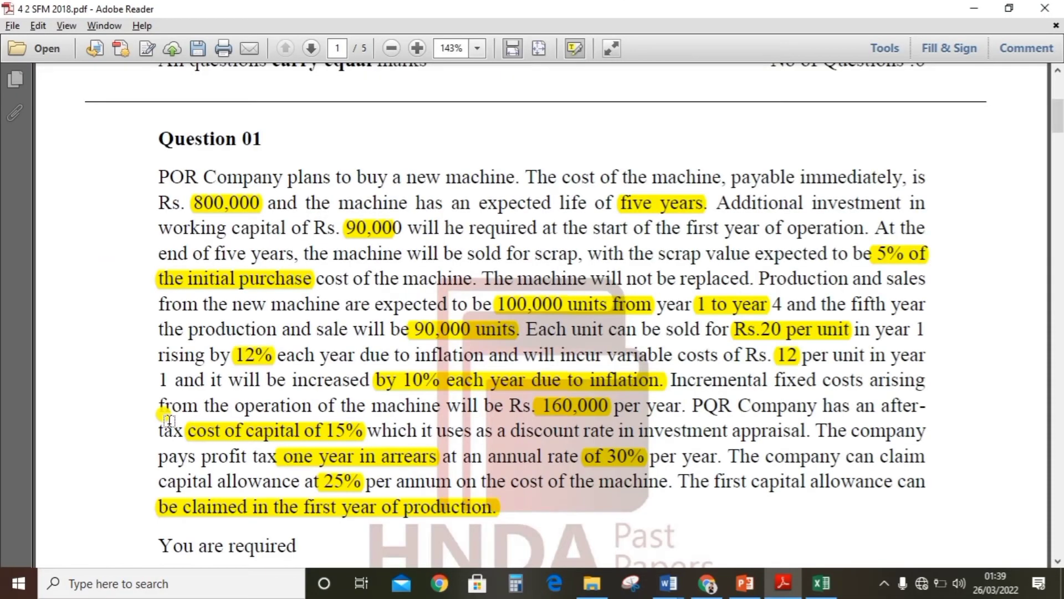
{"action": "key", "text": "alt+Tab"}
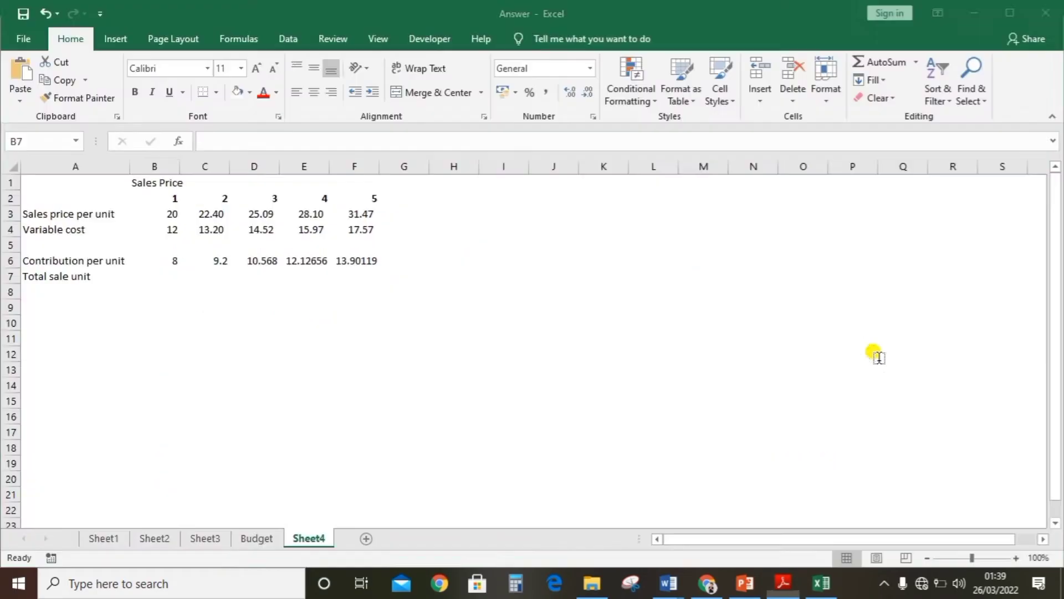
Enter sales units of 100000 in B7 through E7 and 90000 in F7.
{"action": "type", "text": "100000"}
{"action": "key", "text": "Tab"}
{"action": "type", "text": "100"}
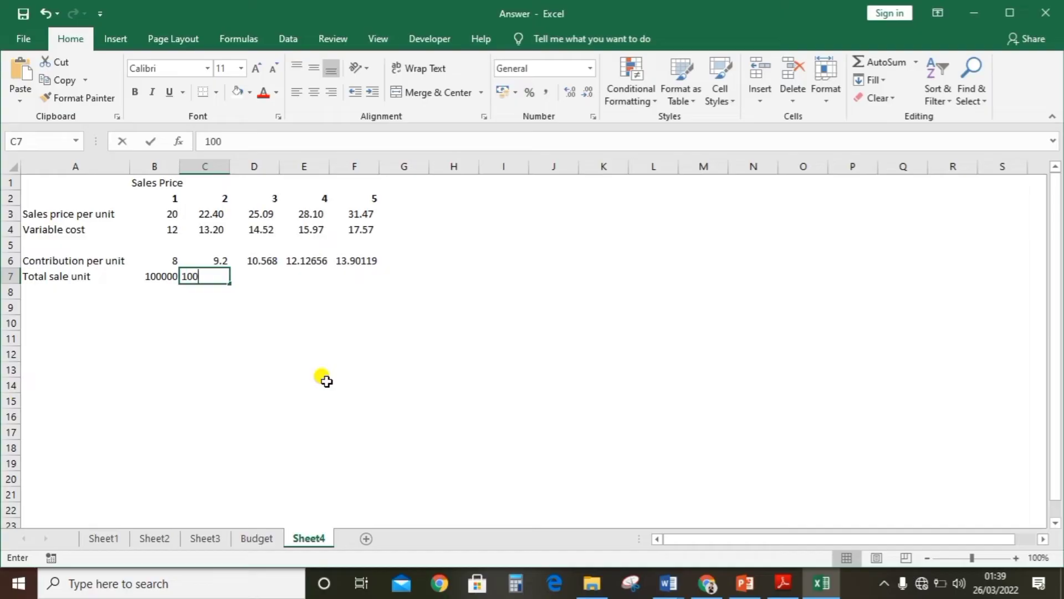
{"action": "type", "text": "000"}
{"action": "key", "text": "Tab"}
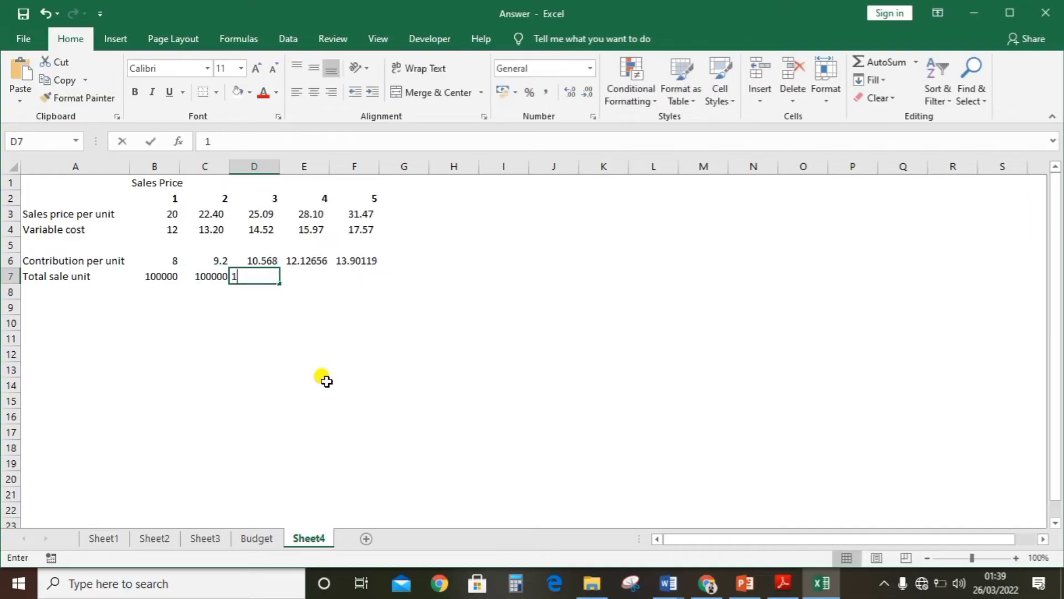
{"action": "type", "text": "10000"}
{"action": "key", "text": "Tab"}
{"action": "type", "text": "1000"}
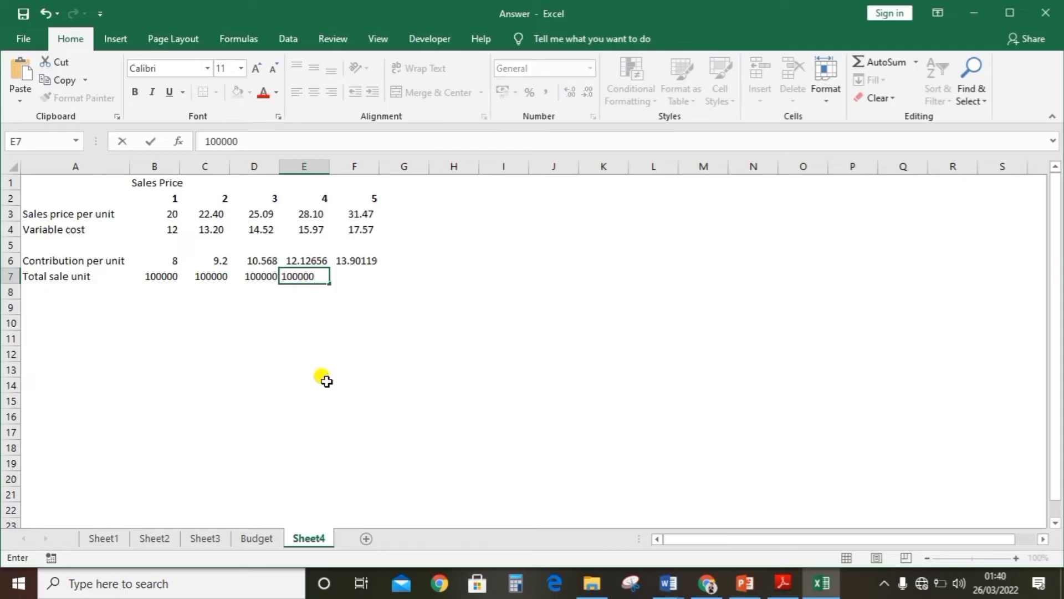
{"action": "key", "text": "Tab"}
{"action": "type", "text": "90000"}
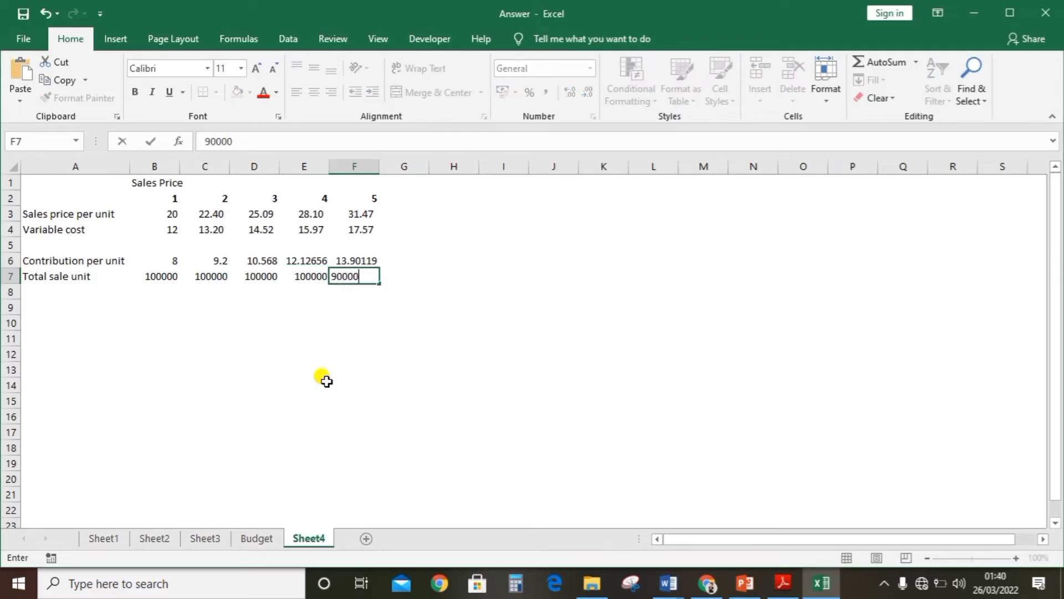
{"action": "key", "text": "Tab"}
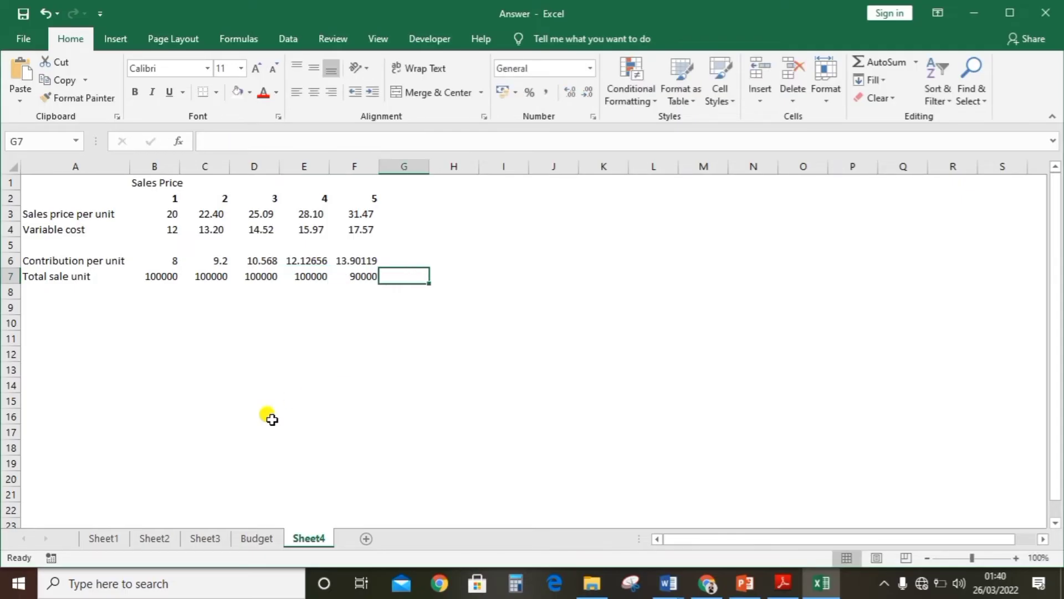
Enter =B6*B7 in B8 to calculate the total contribution for year 1.
{"action": "left_click", "coordinate": [157, 304]}
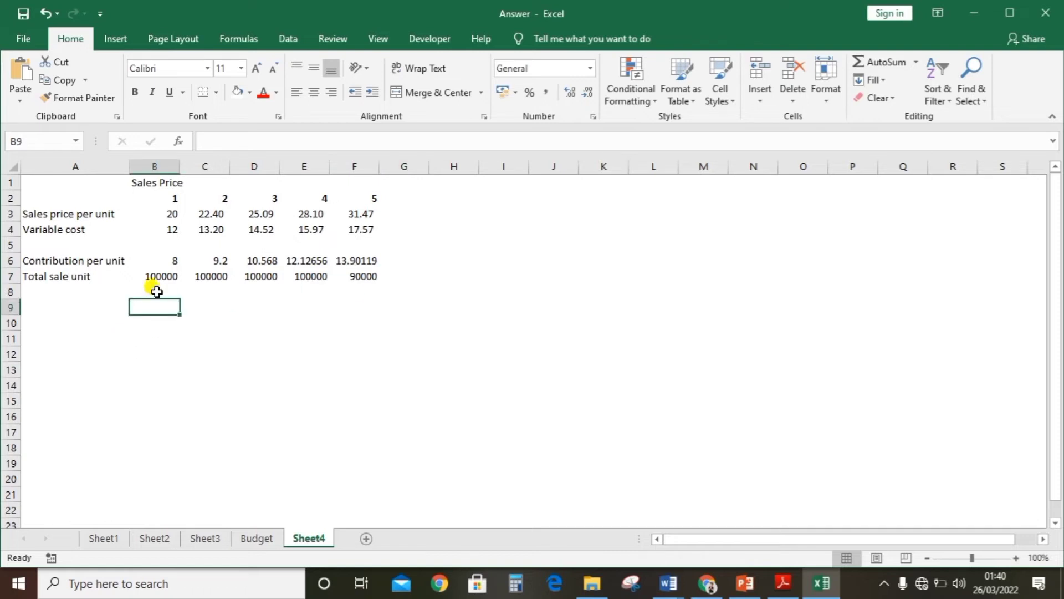
{"action": "left_click", "coordinate": [156, 291]}
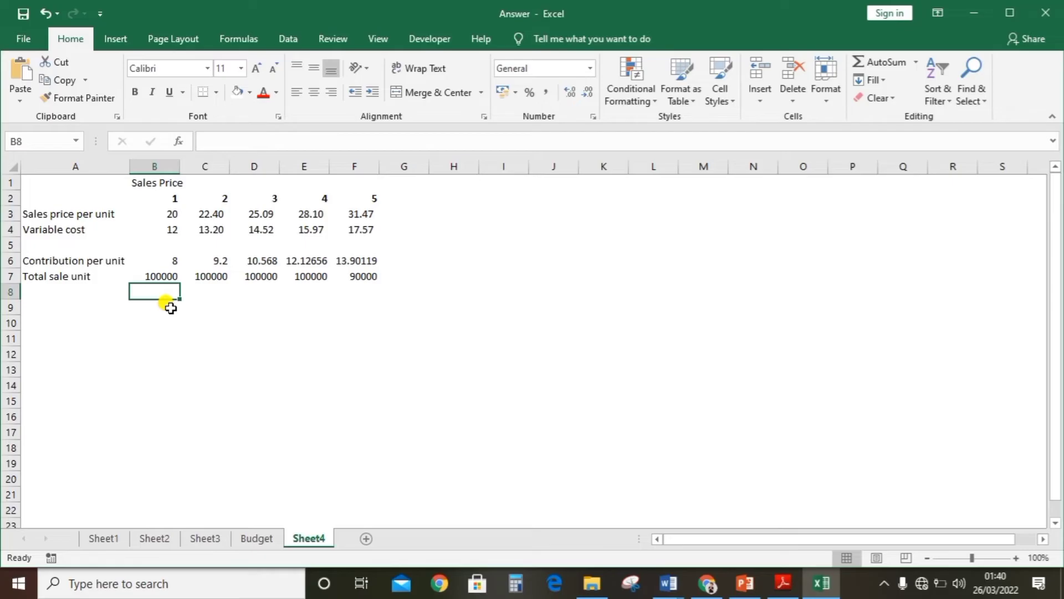
{"action": "type", "text": "="}
{"action": "left_click", "coordinate": [162, 262]}
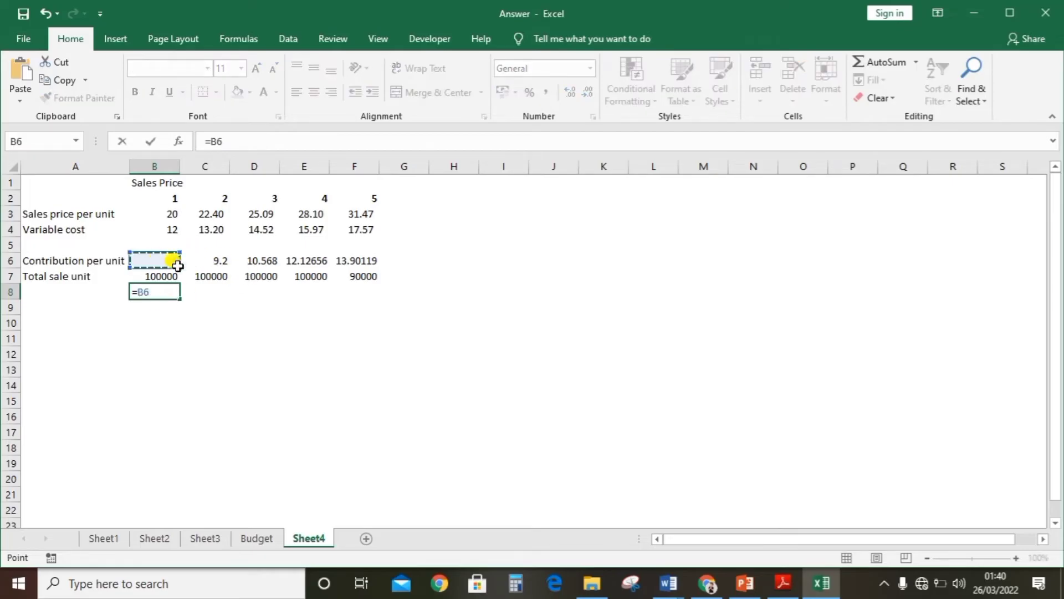
{"action": "type", "text": "*"}
{"action": "left_click", "coordinate": [169, 275]}
{"action": "key", "text": "Return"}
Extend the total contribution formula from B8 through F8 and label A8 as Total Contribution.
{"action": "left_click", "coordinate": [159, 292]}
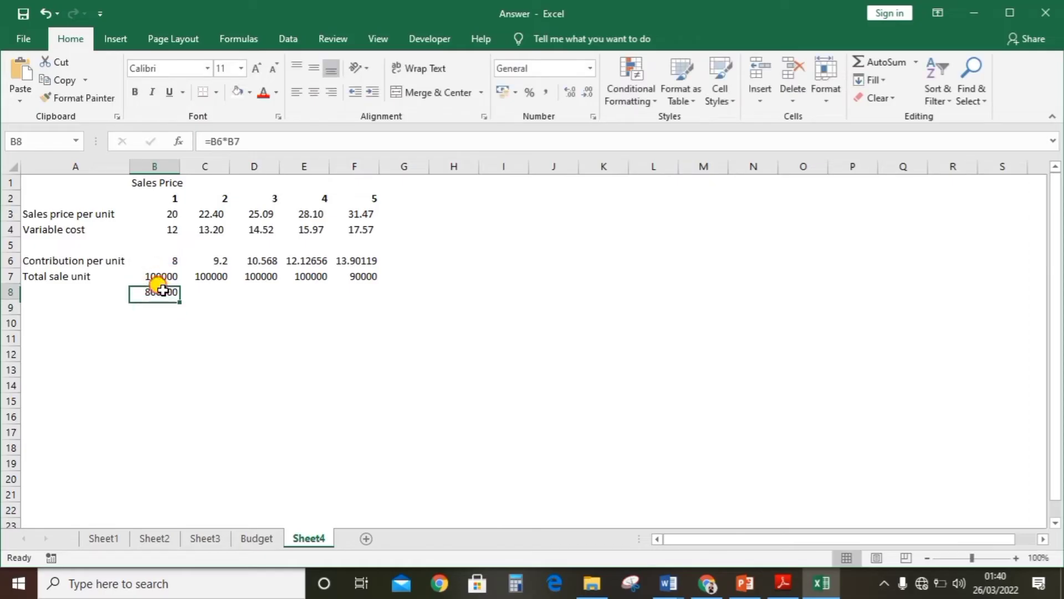
{"action": "left_click_drag", "start_coordinate": [179, 298], "coordinate": [366, 290]}
{"action": "left_click", "coordinate": [37, 291]}
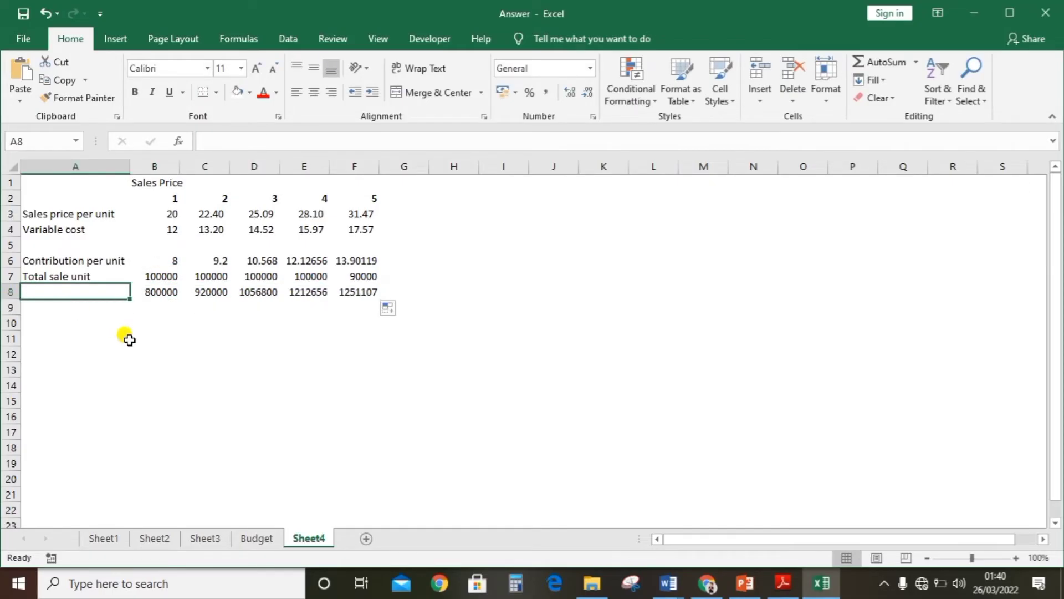
{"action": "type", "text": "Total C"}
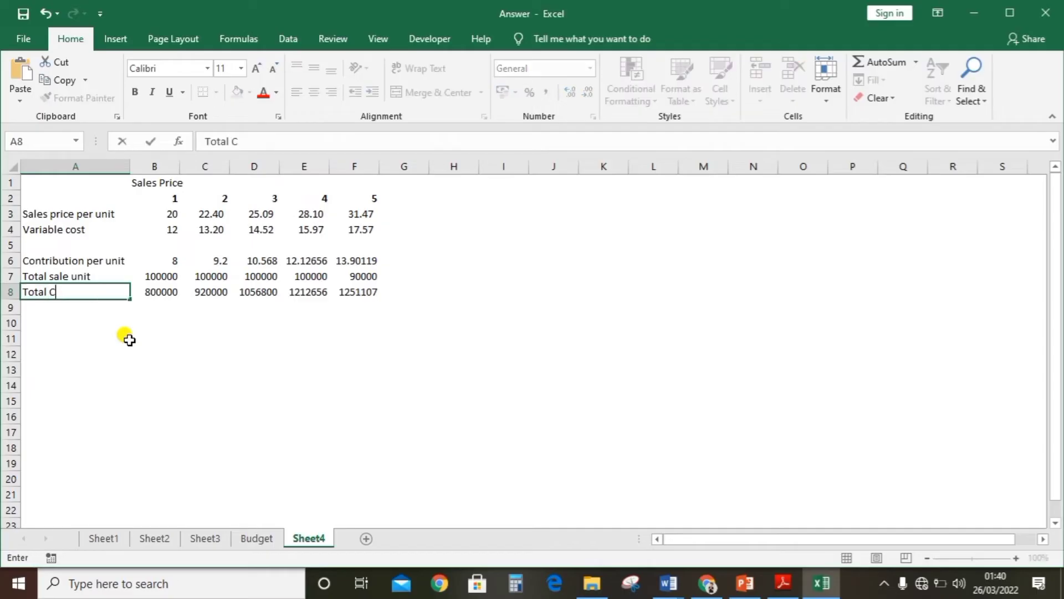
{"action": "type", "text": "ontribution"}
{"action": "key", "text": "Return"}
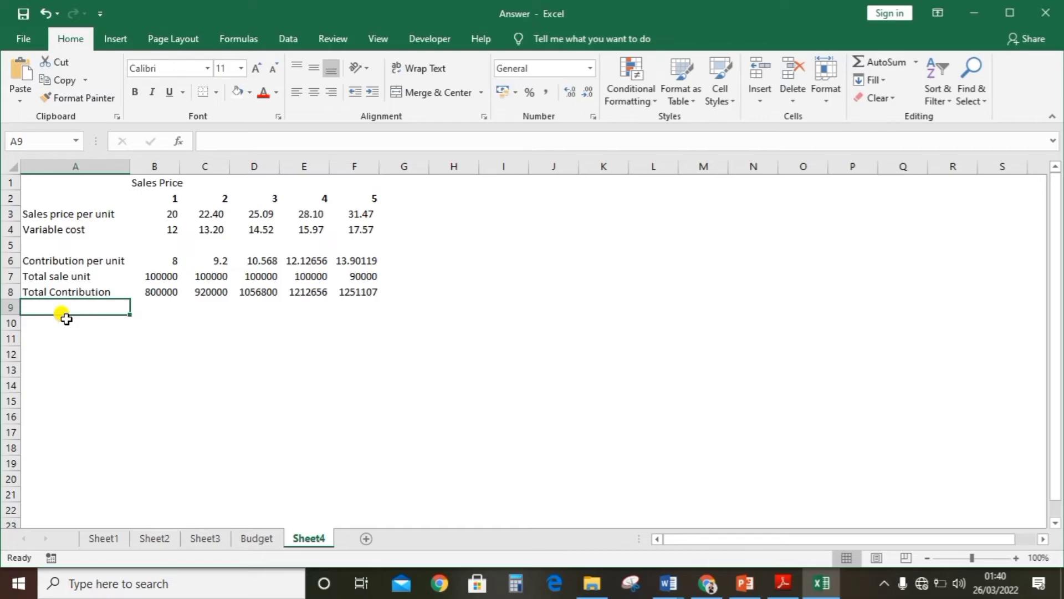
Label A9 as FC and enter a fixed cost of 160000 for each year in B9 through F9.
{"action": "type", "text": "FC"}
{"action": "key", "text": "Tab"}
{"action": "type", "text": "160000"}
{"action": "key", "text": "Tab"}
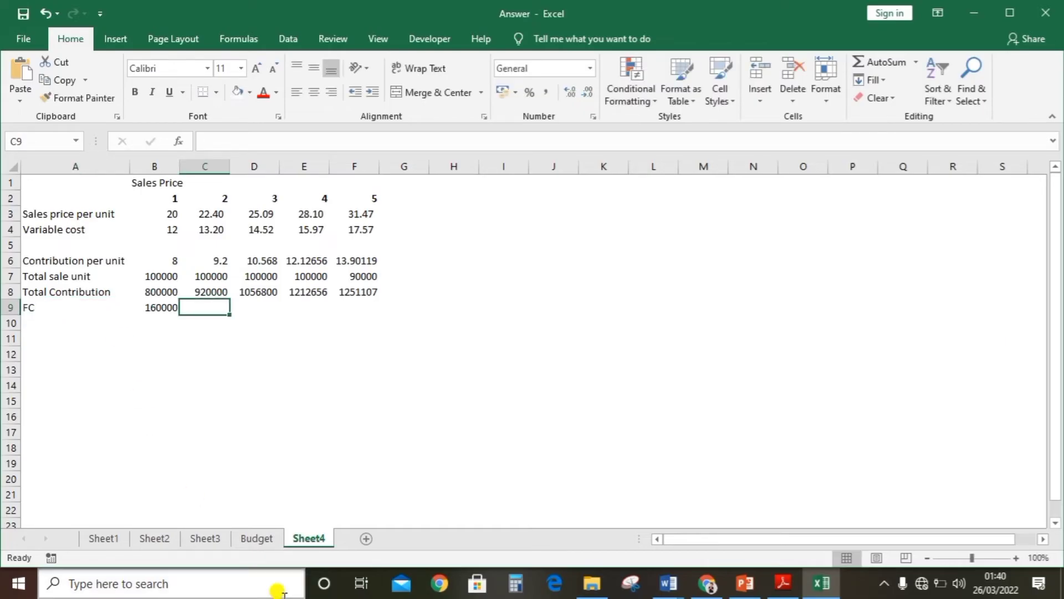
{"action": "type", "text": "1600"}
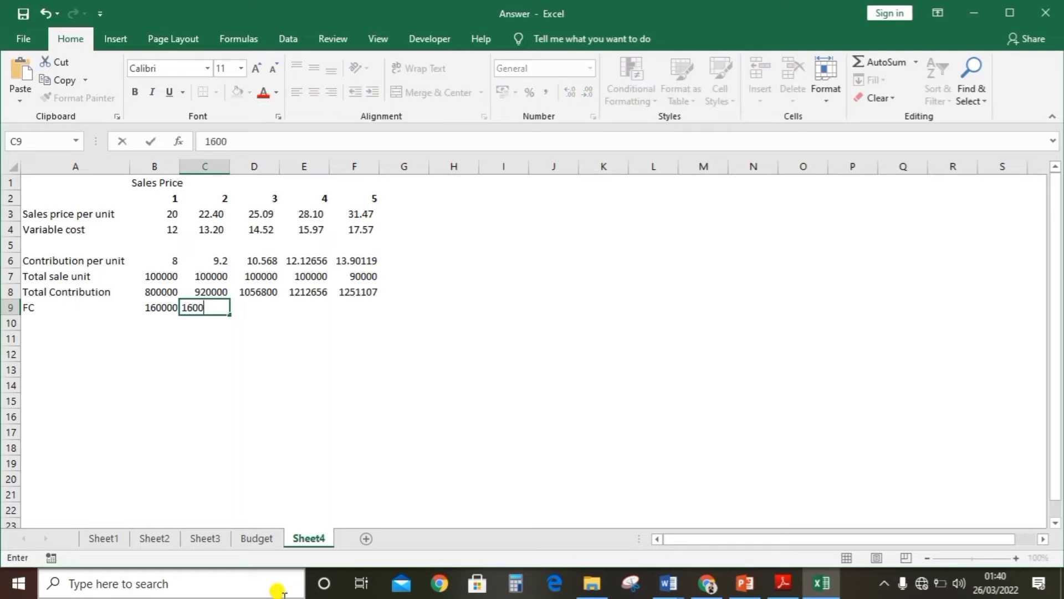
{"action": "type", "text": "00"}
{"action": "key", "text": "Tab"}
{"action": "type", "text": "160"}
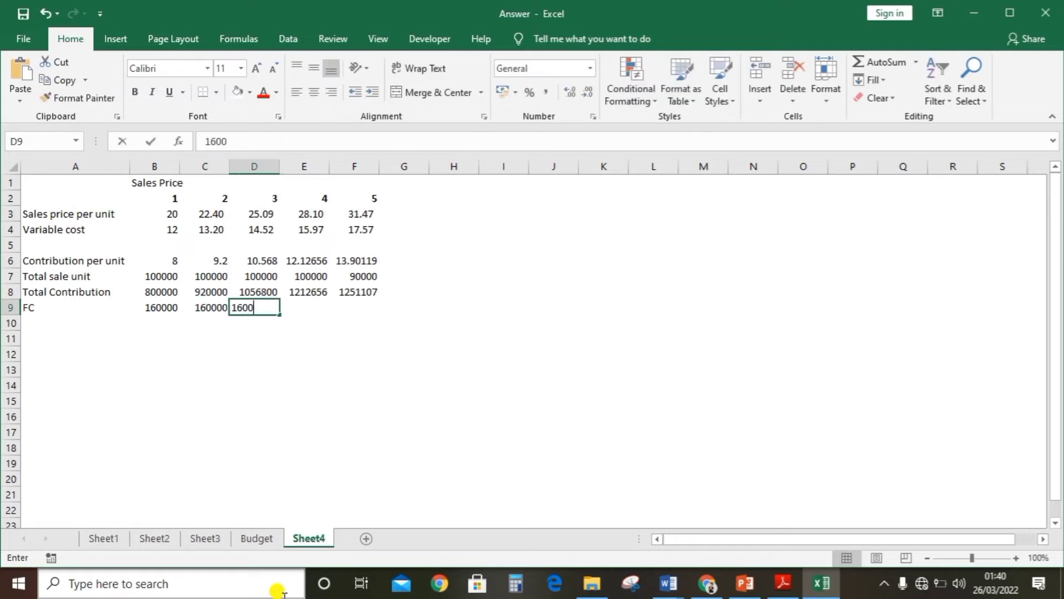
{"action": "type", "text": "000"}
{"action": "key", "text": "Tab"}
{"action": "type", "text": "1600"}
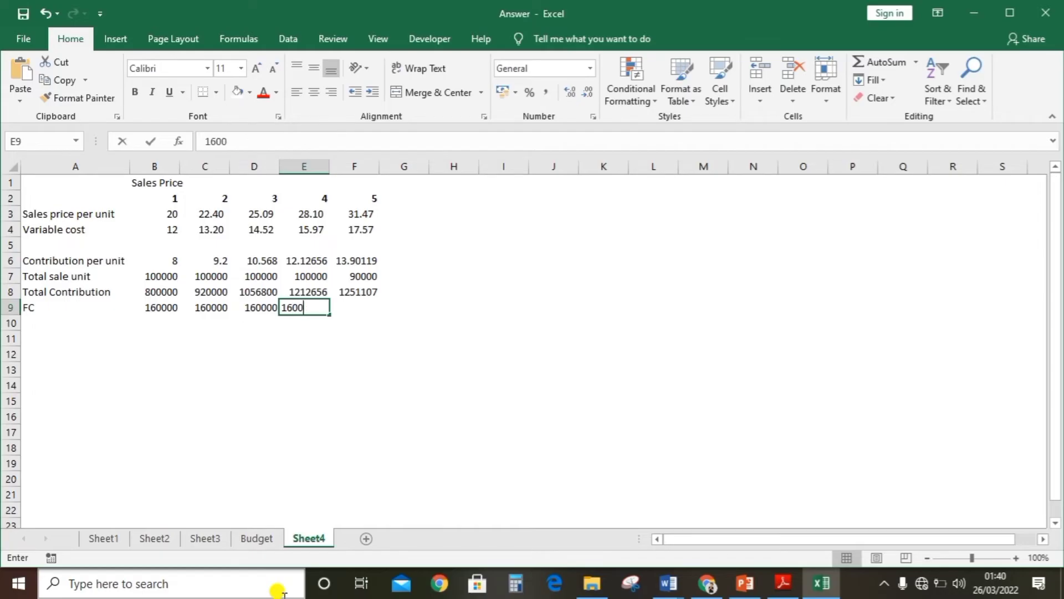
{"action": "type", "text": "00"}
{"action": "key", "text": "Tab"}
{"action": "type", "text": "160"}
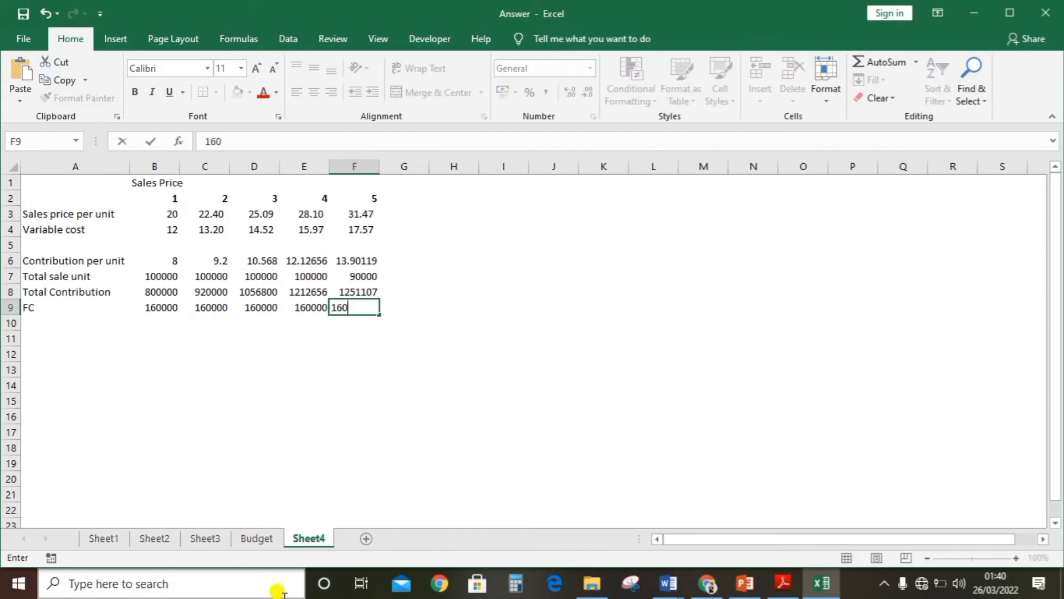
{"action": "key", "text": "Return"}
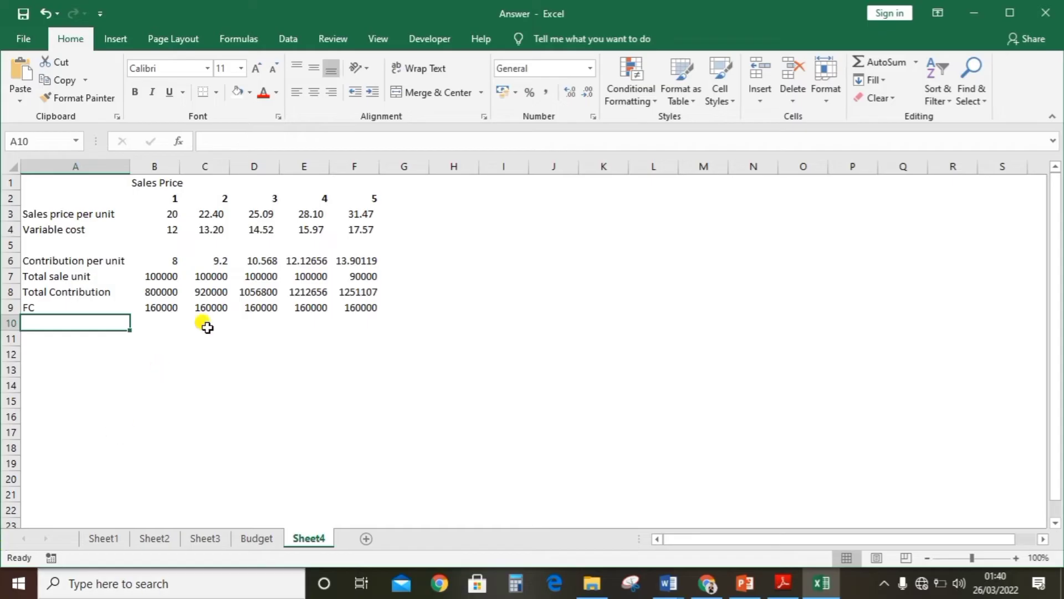
Enter =B8-B9 in B10 to deduct the fixed cost from year 1's total contribution.
{"action": "left_click_drag", "start_coordinate": [150, 307], "coordinate": [357, 310]}
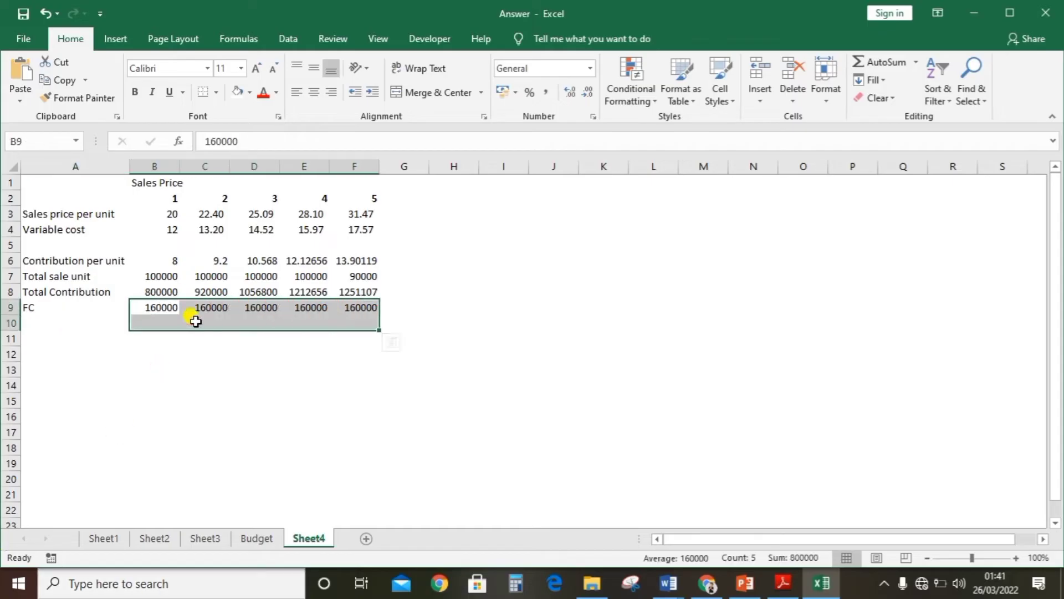
{"action": "left_click", "coordinate": [147, 322]}
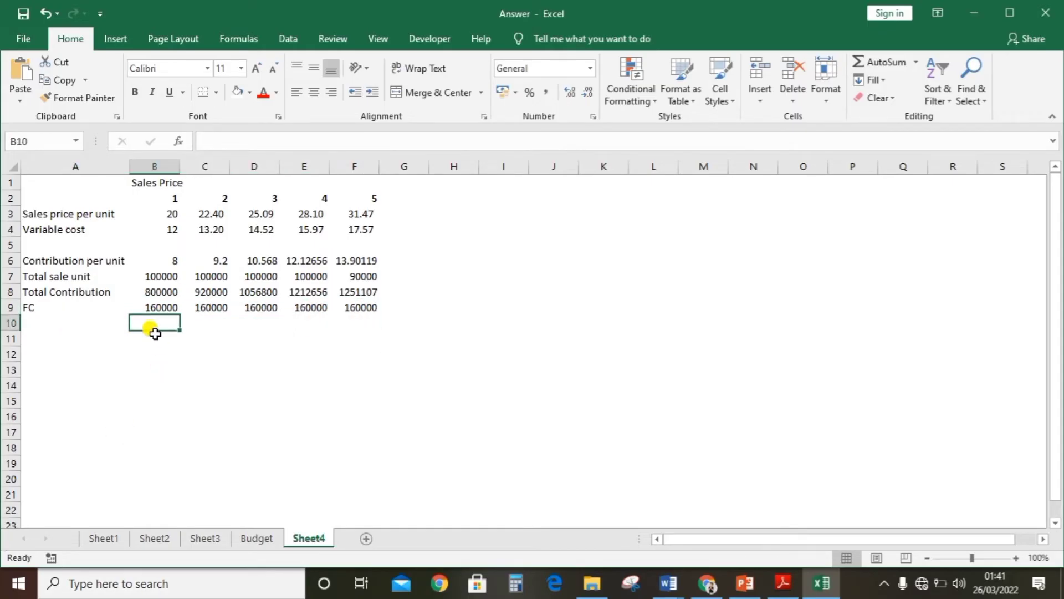
{"action": "type", "text": "="}
{"action": "left_click", "coordinate": [157, 291]}
{"action": "type", "text": "-"}
{"action": "left_click", "coordinate": [158, 306]}
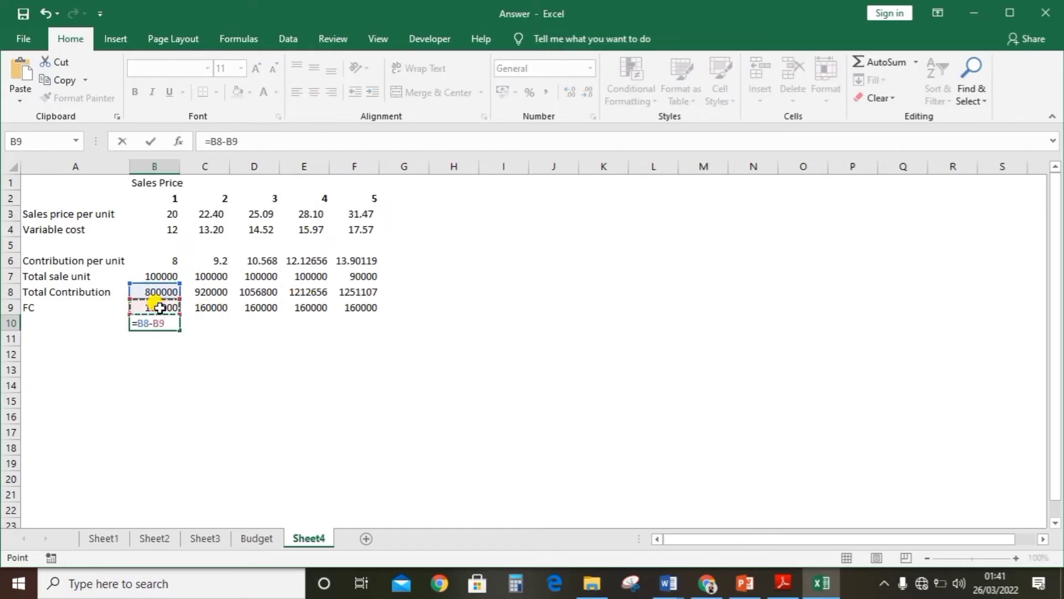
{"action": "key", "text": "Return"}
Extend the formula from B10 through F10 and label A10 as Cash flow.
{"action": "left_click", "coordinate": [156, 324]}
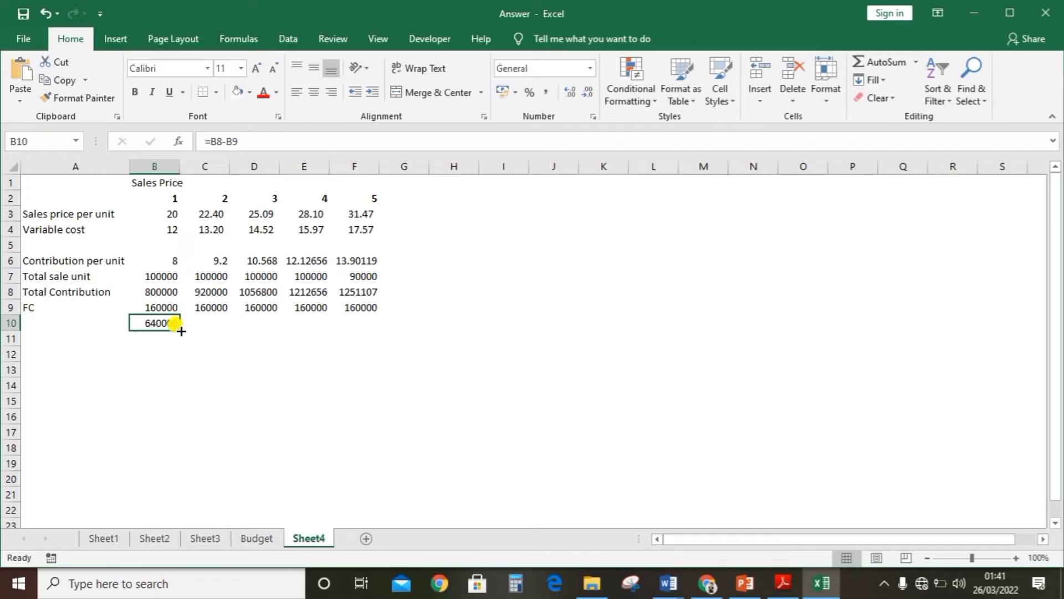
{"action": "left_click_drag", "start_coordinate": [178, 327], "coordinate": [377, 327]}
{"action": "left_click", "coordinate": [89, 327]}
{"action": "type", "text": "Cash flow"}
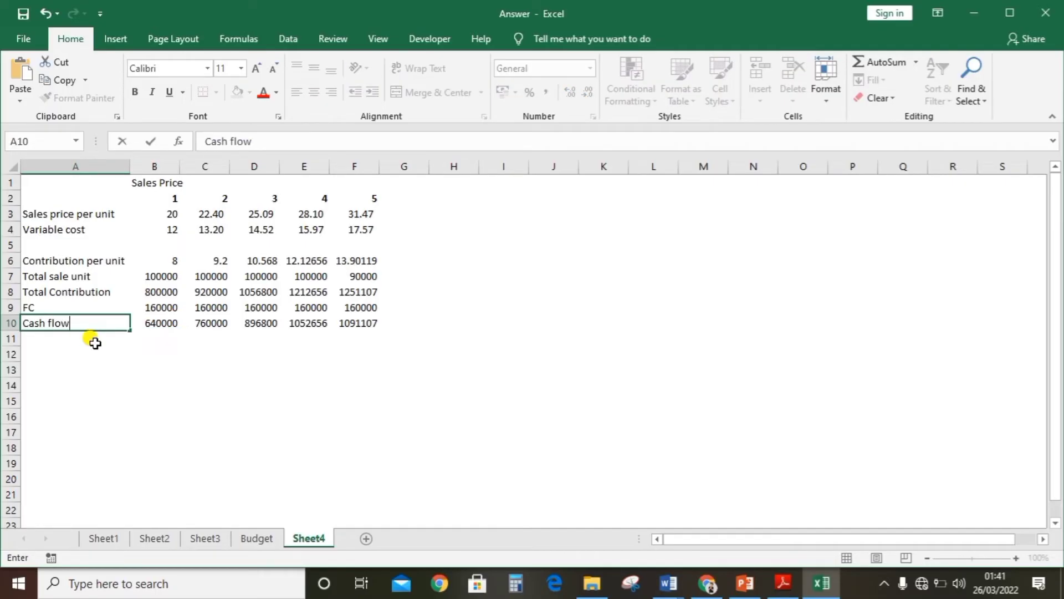
{"action": "key", "text": "Return"}
Label A12 as C/A for the capital allowance row, leaving row 11 blank.
{"action": "left_click", "coordinate": [43, 350]}
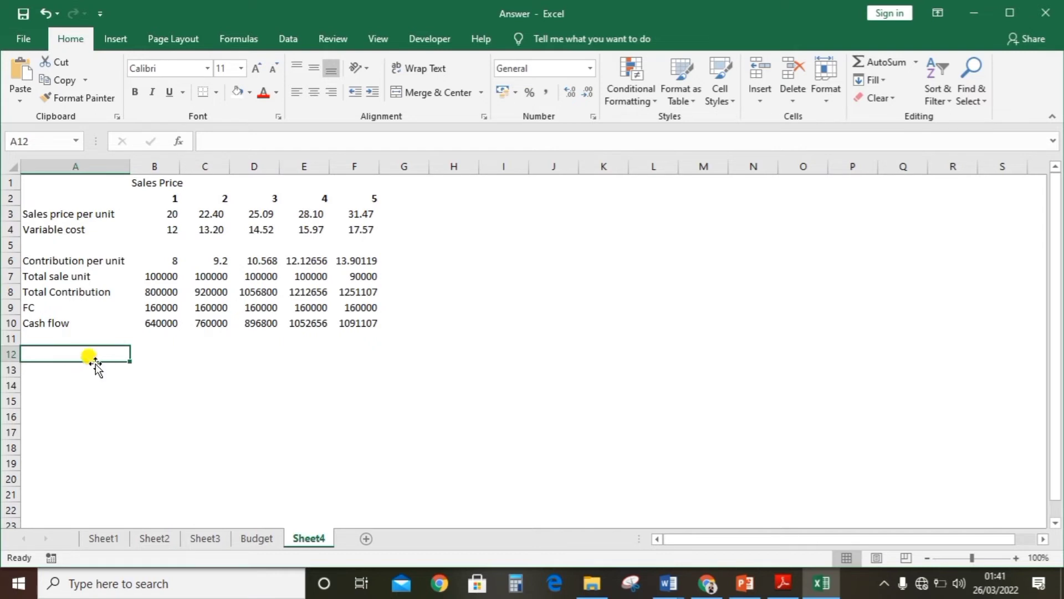
{"action": "type", "text": "C/"}
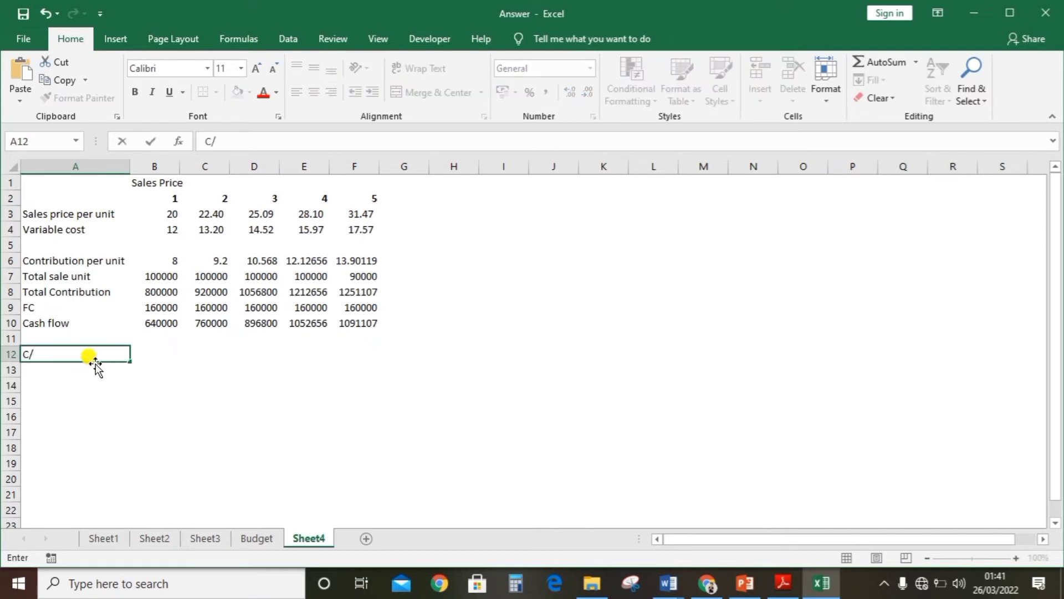
{"action": "key", "text": "Tab"}
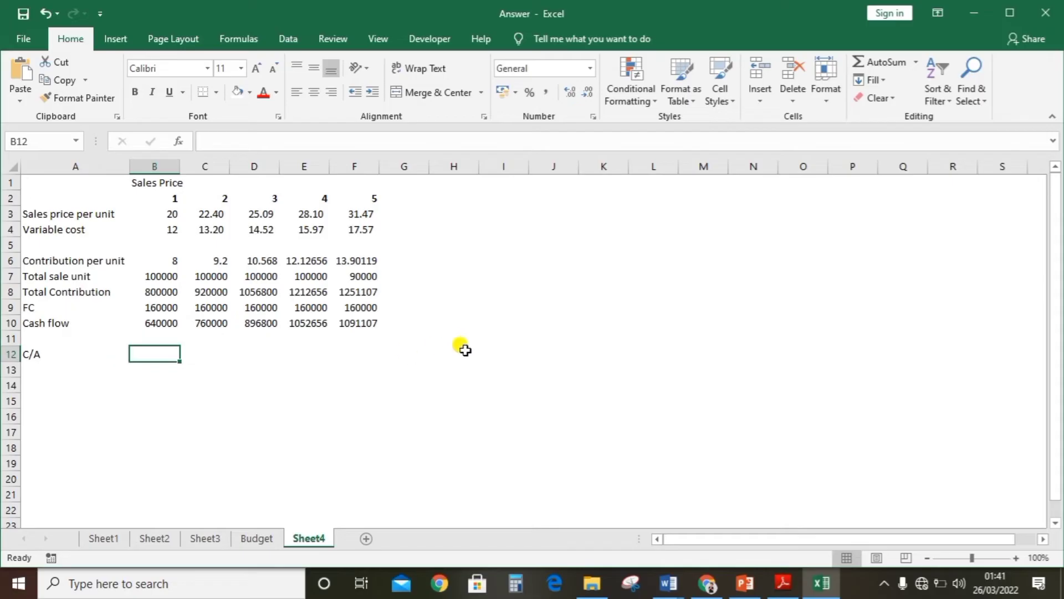
{"action": "left_click", "coordinate": [470, 368]}
{"action": "left_click", "coordinate": [448, 337]}
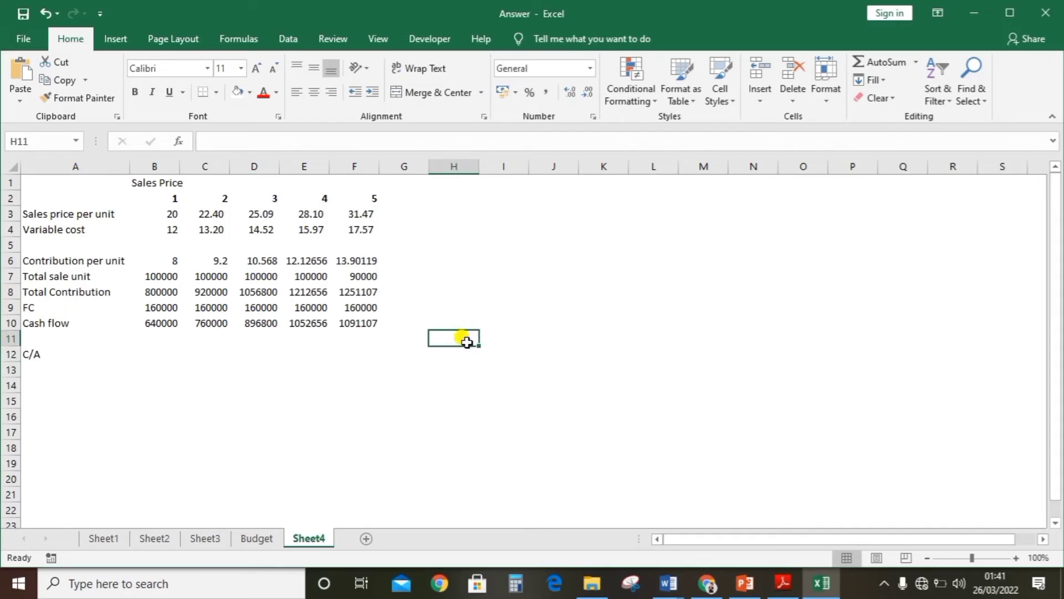
Check the machine cost and allowance rate in the Question 01 PDF, and enter =800000*0.25 in B12 for year 1's capital allowance.
{"action": "key", "text": "alt+Tab"}
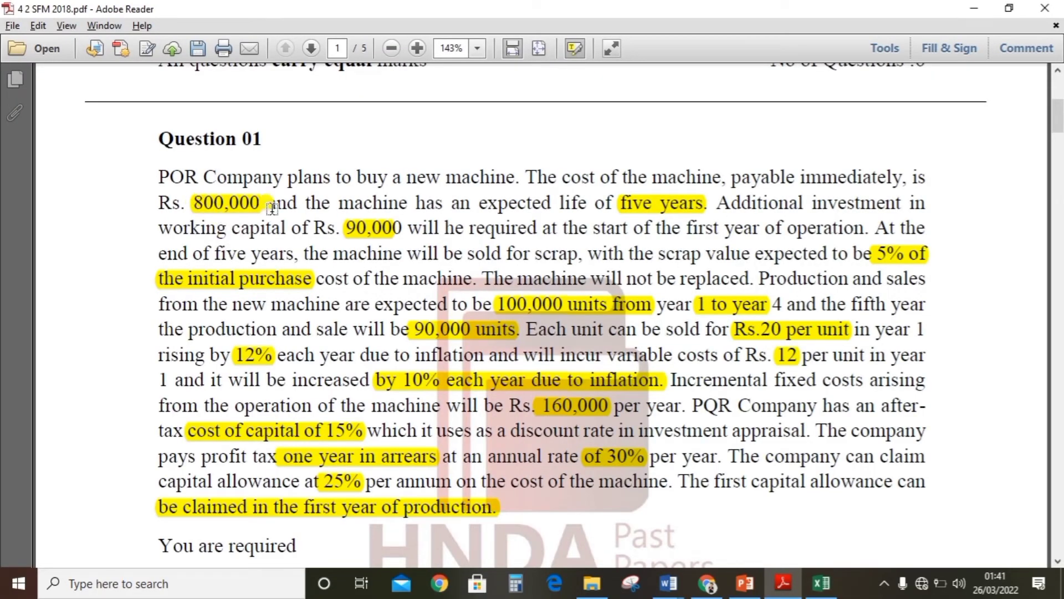
{"action": "key", "text": "alt+Tab"}
{"action": "left_click", "coordinate": [140, 340]}
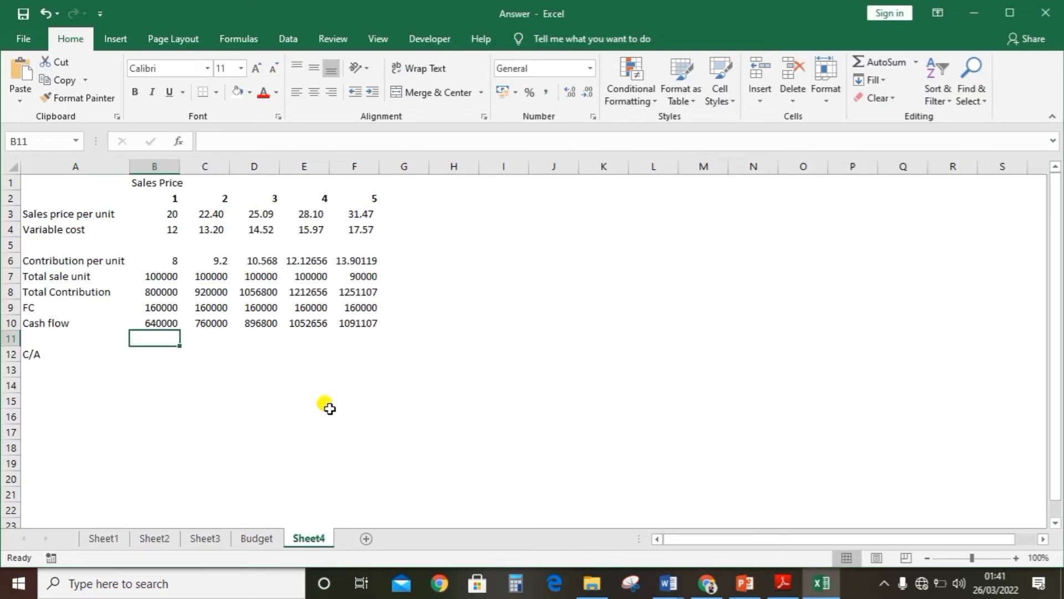
{"action": "left_click", "coordinate": [146, 368]}
{"action": "key", "text": "Up"}
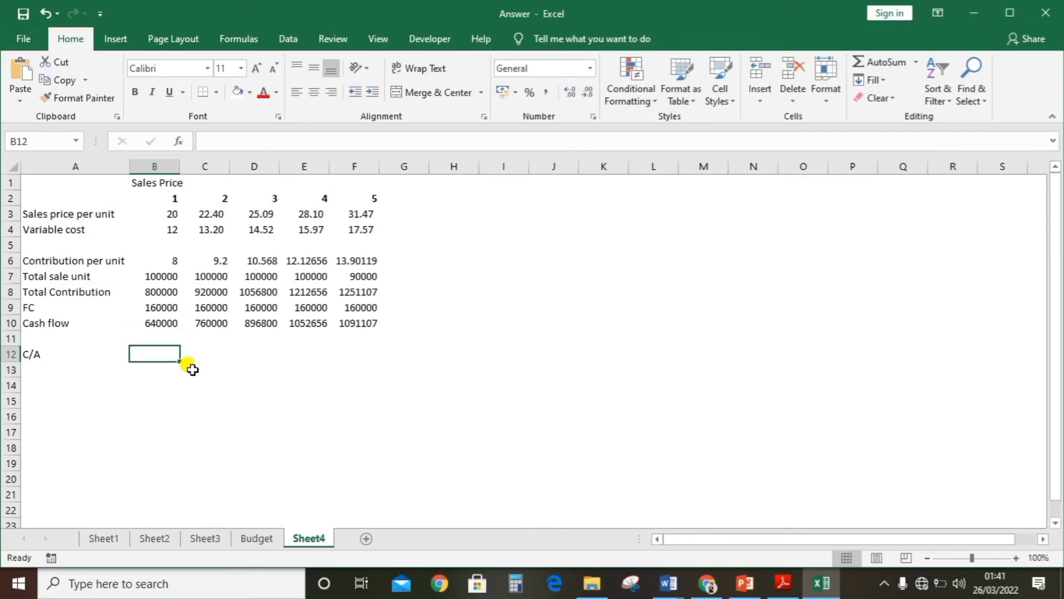
{"action": "type", "text": "=800000*0.25"}
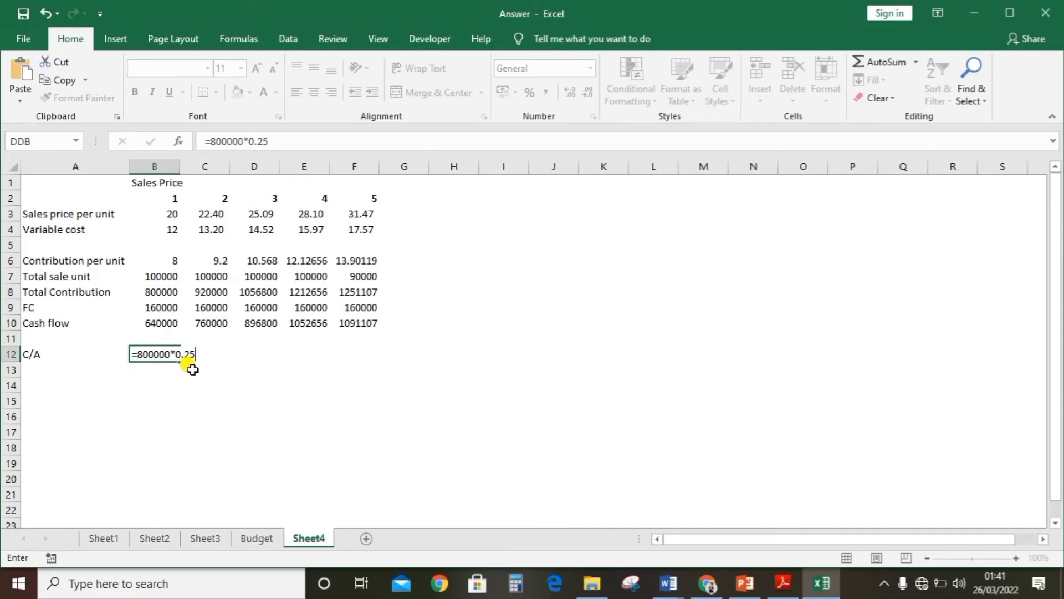
{"action": "key", "text": "Return"}
Extend the capital allowance formula from B12 through E12 and enter 0 for year 5 in F12.
{"action": "left_click", "coordinate": [145, 351]}
{"action": "left_click_drag", "start_coordinate": [180, 360], "coordinate": [321, 353]}
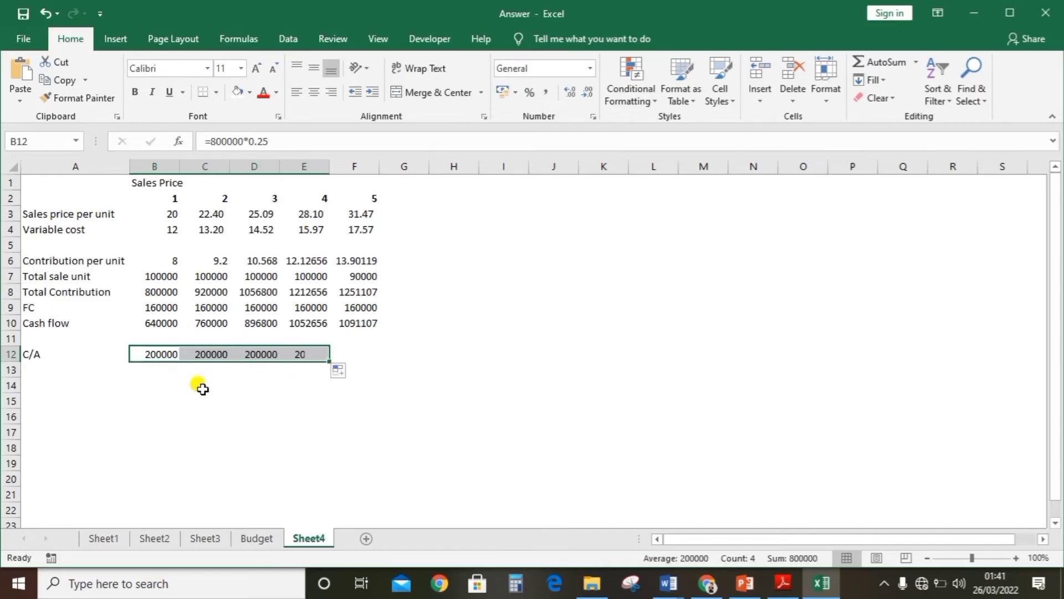
{"action": "left_click", "coordinate": [349, 353]}
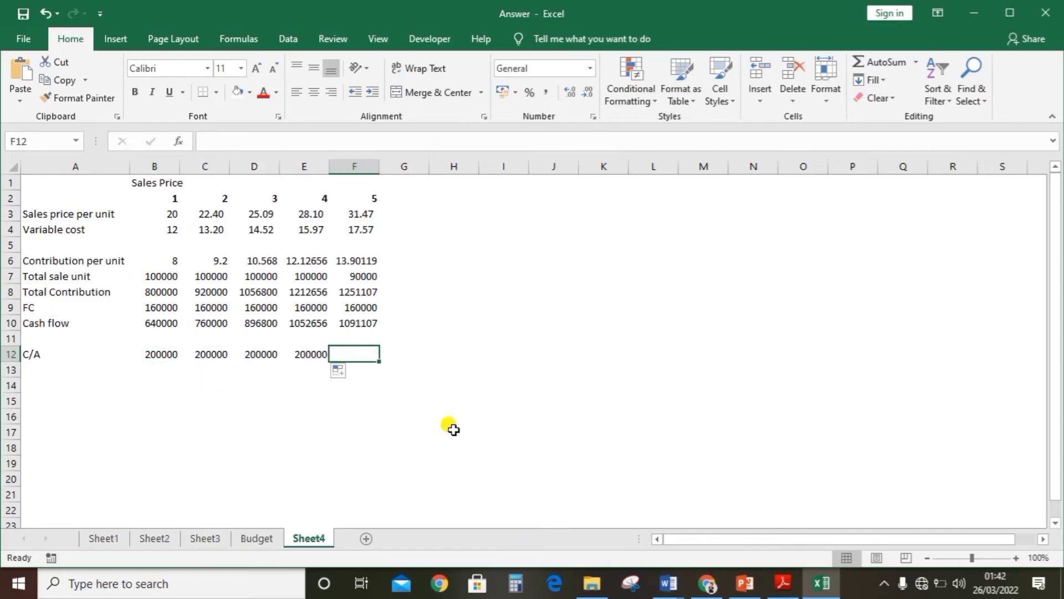
{"action": "type", "text": "0"}
{"action": "key", "text": "Return"}
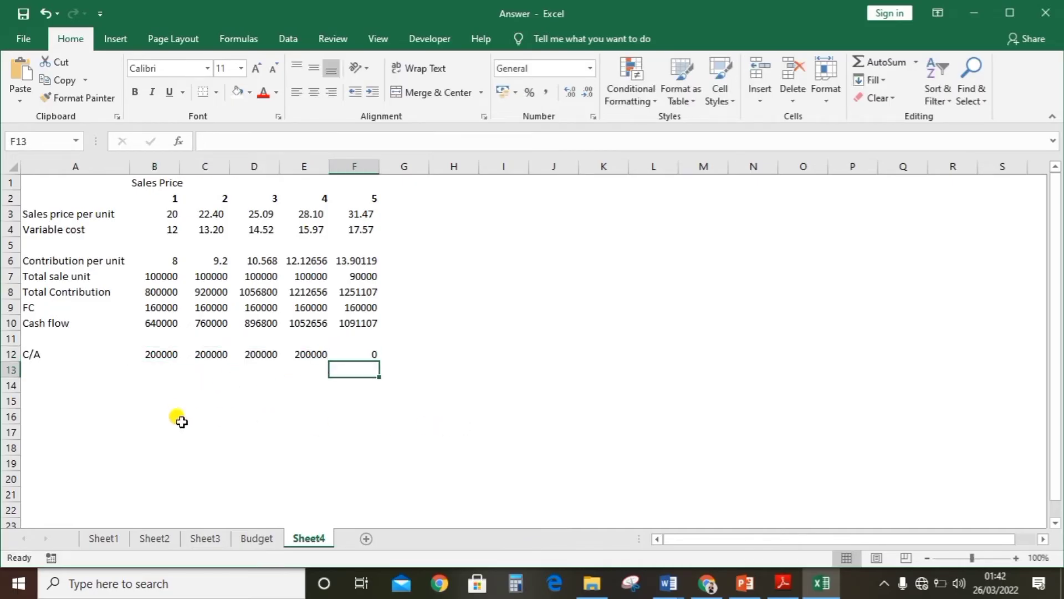
Enter =B10-B12 in B14 to deduct the capital allowance from year 1's cash flow.
{"action": "left_click", "coordinate": [165, 383]}
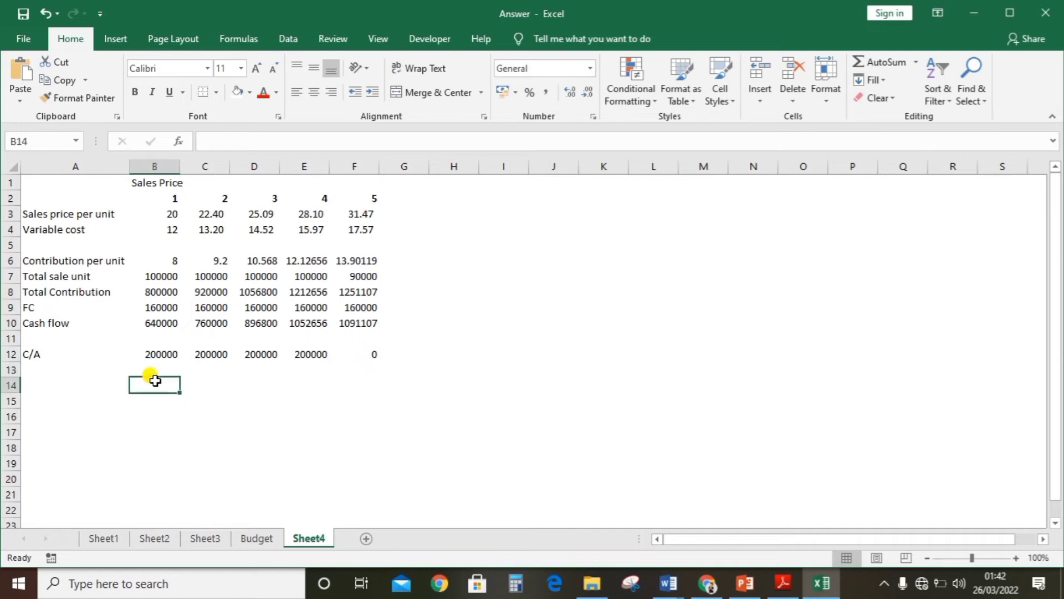
{"action": "type", "text": "="}
{"action": "left_click", "coordinate": [164, 321]}
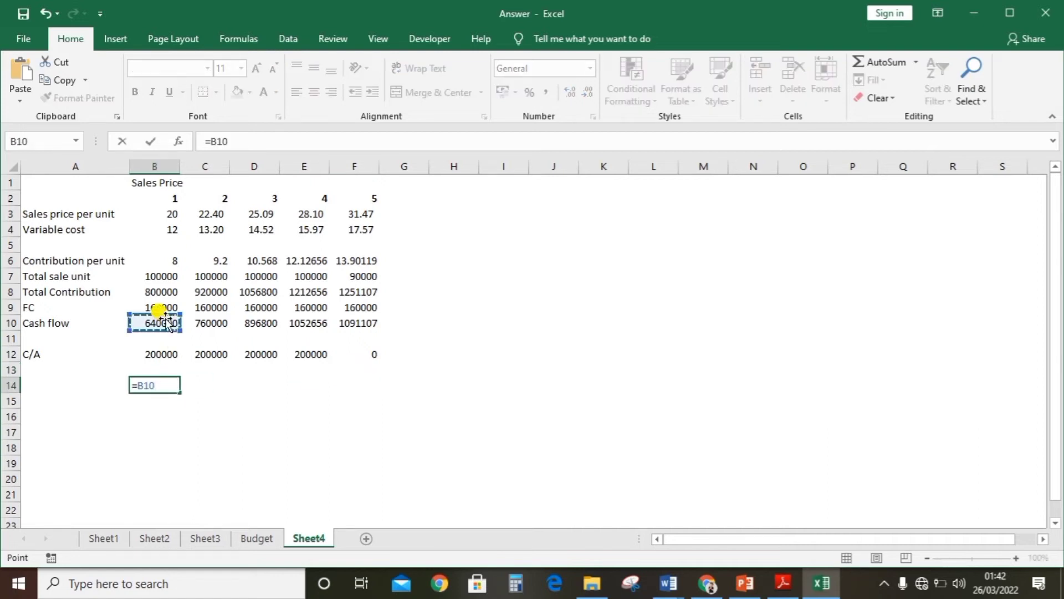
{"action": "type", "text": "-"}
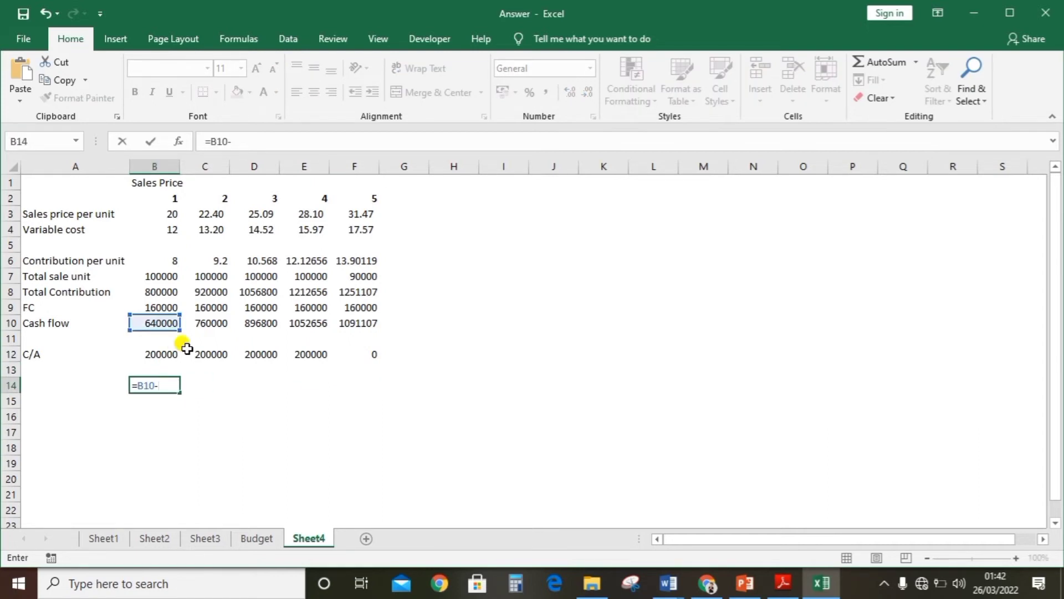
{"action": "left_click", "coordinate": [158, 353]}
{"action": "key", "text": "Return"}
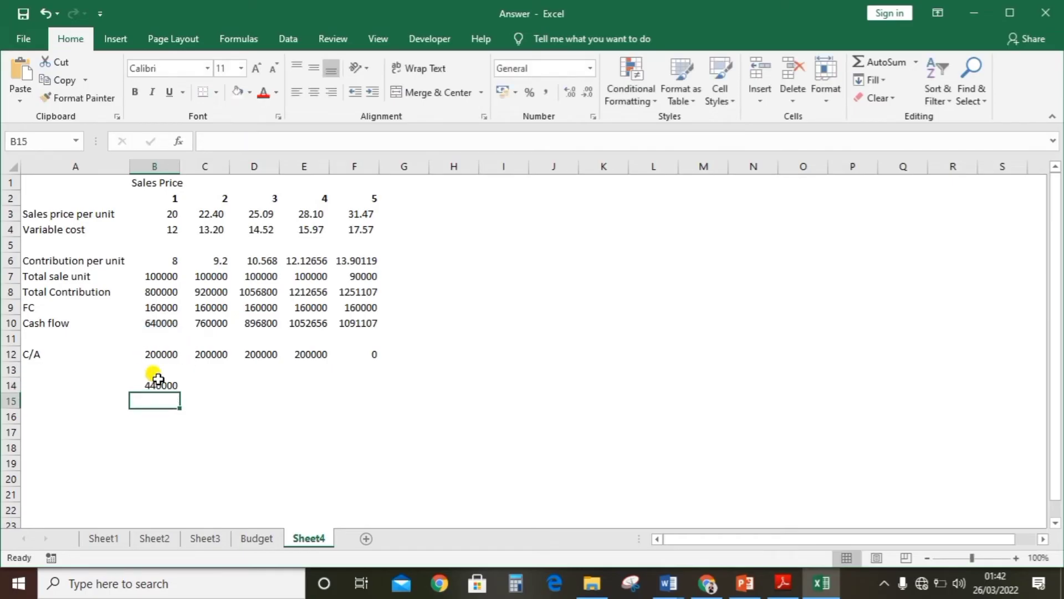
Extend the formula from B14 through F14 and label A14 as Tax able profit.
{"action": "left_click", "coordinate": [154, 381]}
{"action": "left_click_drag", "start_coordinate": [179, 392], "coordinate": [370, 392]}
{"action": "left_click", "coordinate": [72, 382]}
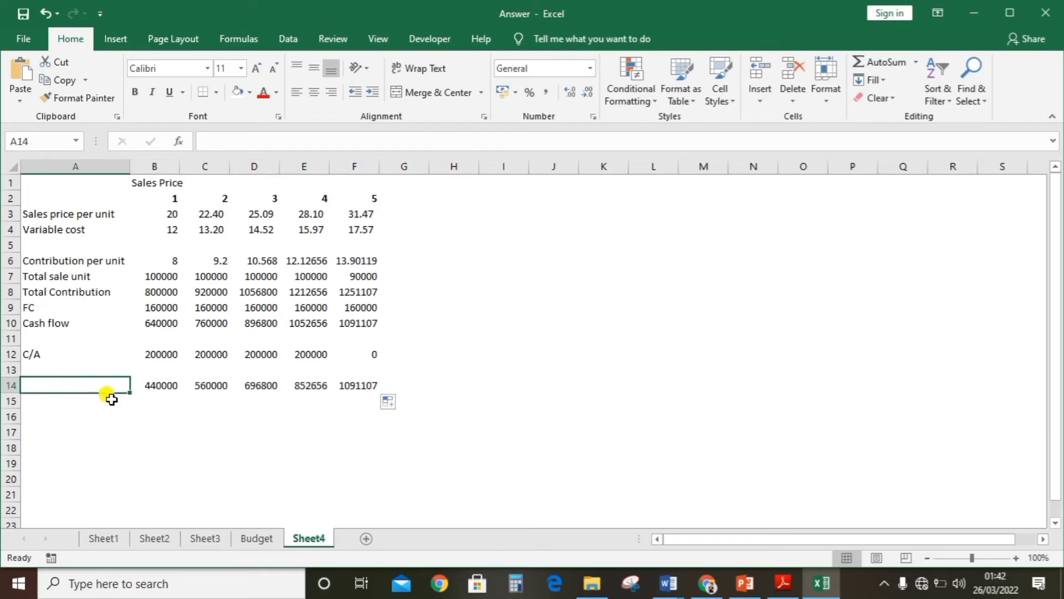
{"action": "type", "text": "Tax ab"}
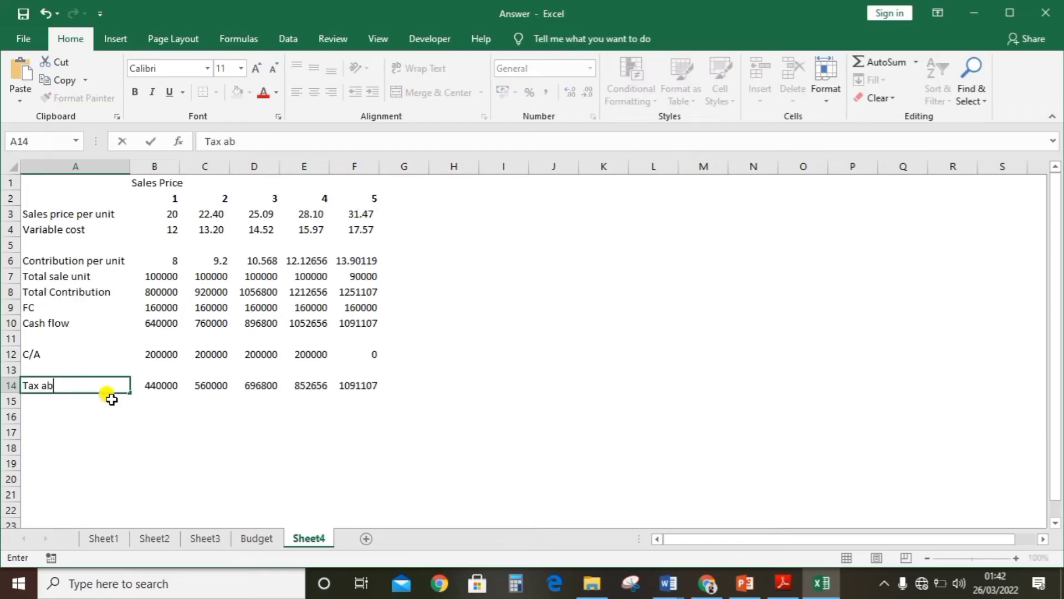
{"action": "type", "text": "le profit"}
{"action": "key", "text": "Tab"}
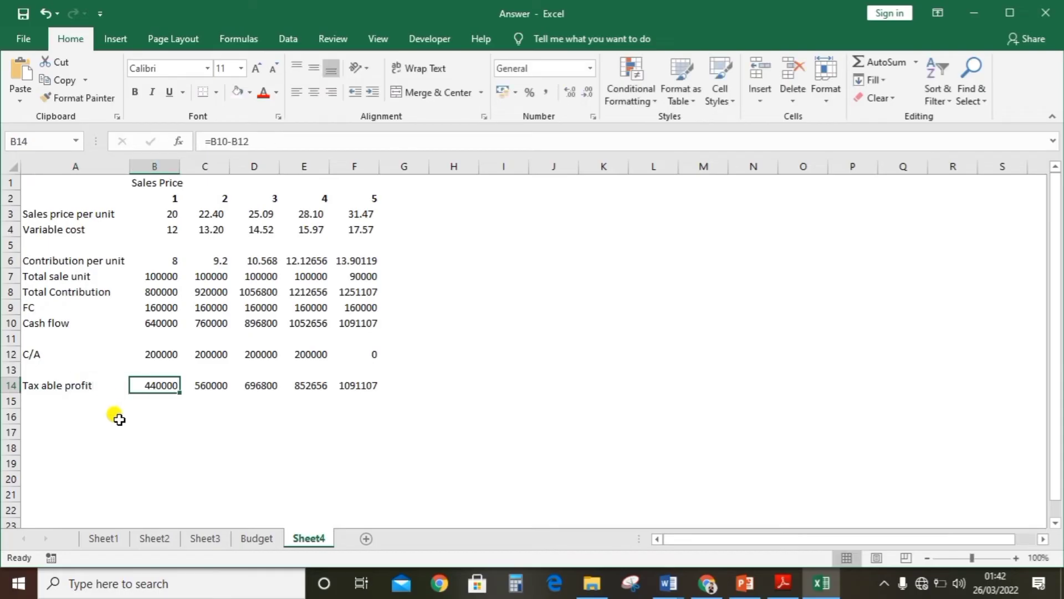
Enter the 30% tax rate in A16 and the formula =B14*0.3 in B16 for year 1's tax.
{"action": "left_click", "coordinate": [154, 413]}
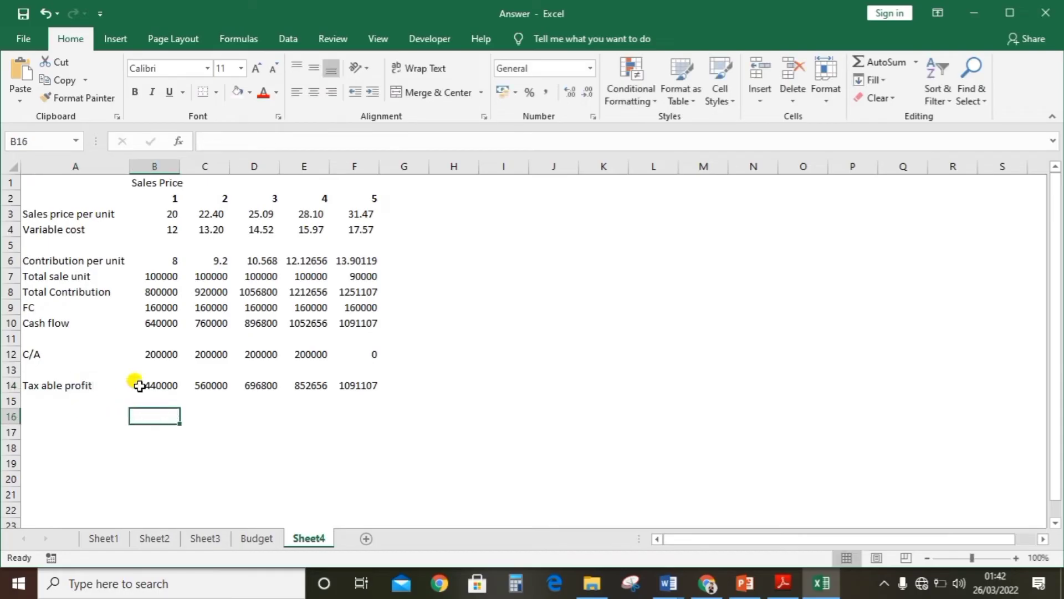
{"action": "left_click", "coordinate": [90, 415]}
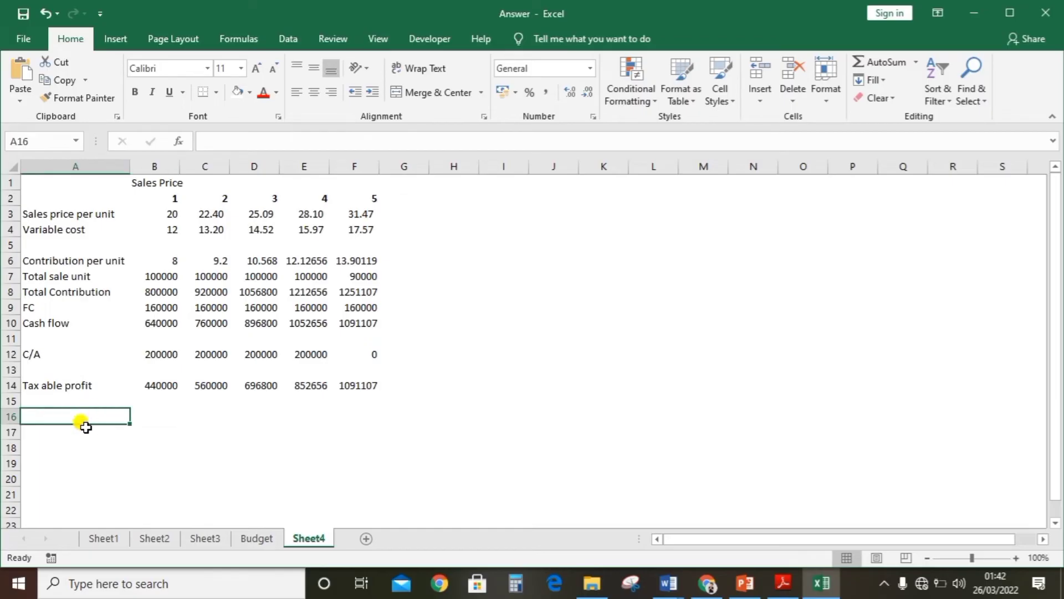
{"action": "type", "text": "30"}
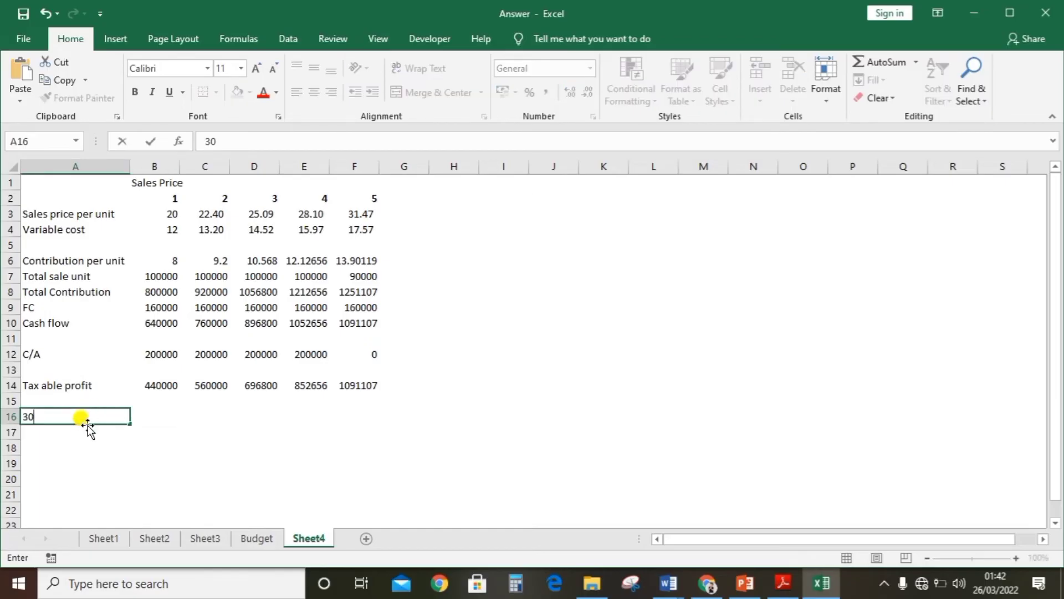
{"action": "key", "text": "Tab"}
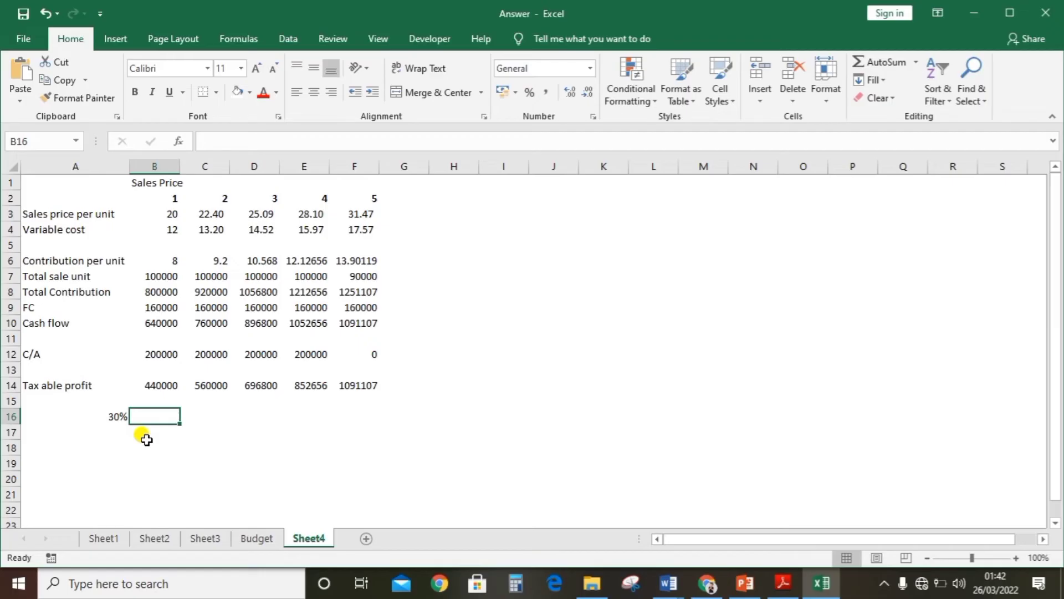
{"action": "type", "text": "="}
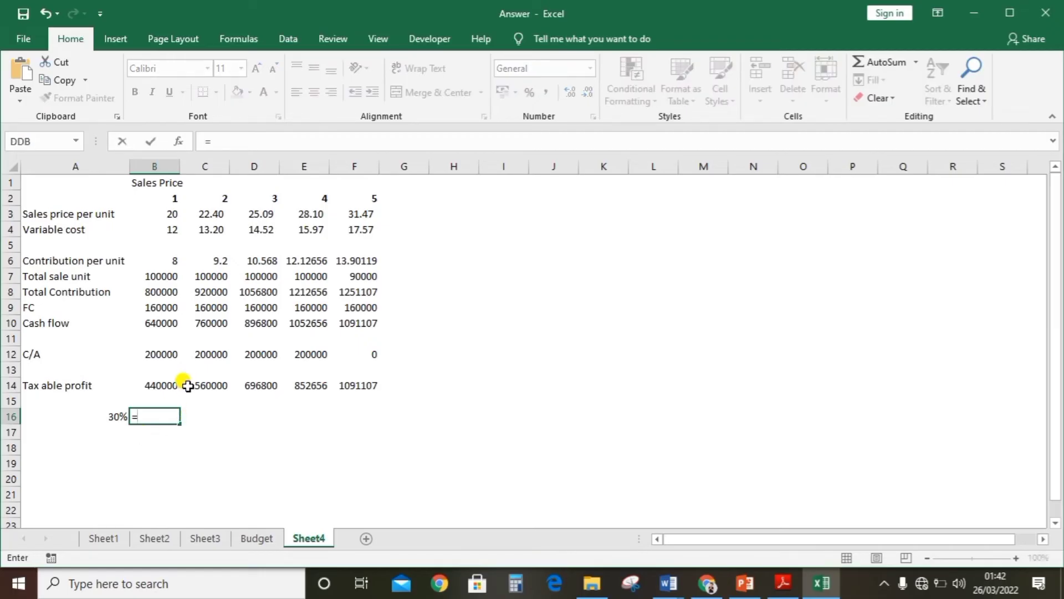
{"action": "left_click", "coordinate": [161, 386]}
{"action": "type", "text": "*"}
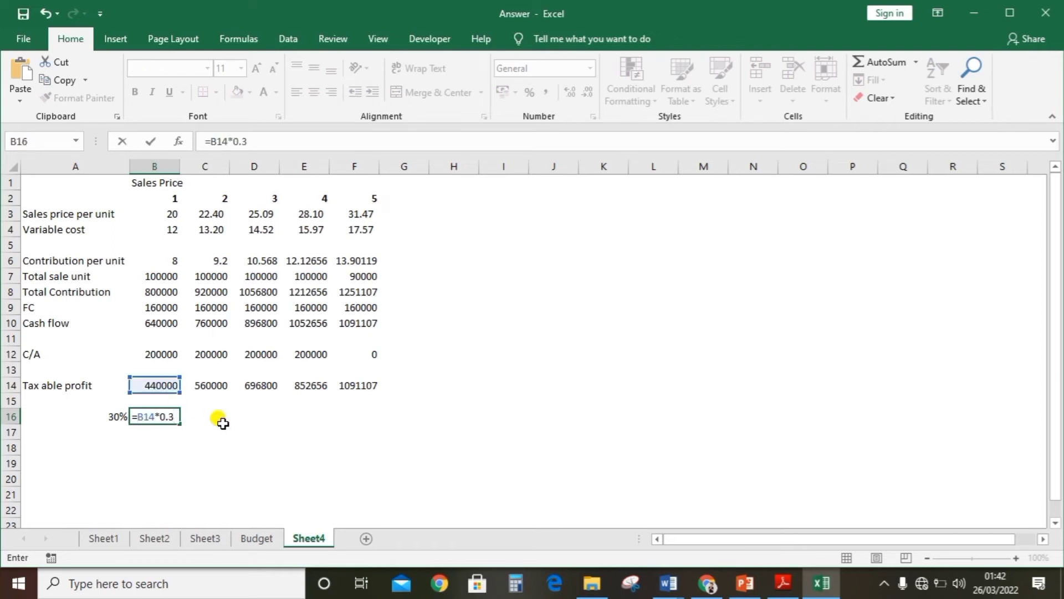
{"action": "key", "text": "Return"}
Extend the tax formula from B16 through F16 and apply the comma number style to these five cells.
{"action": "left_click", "coordinate": [159, 416]}
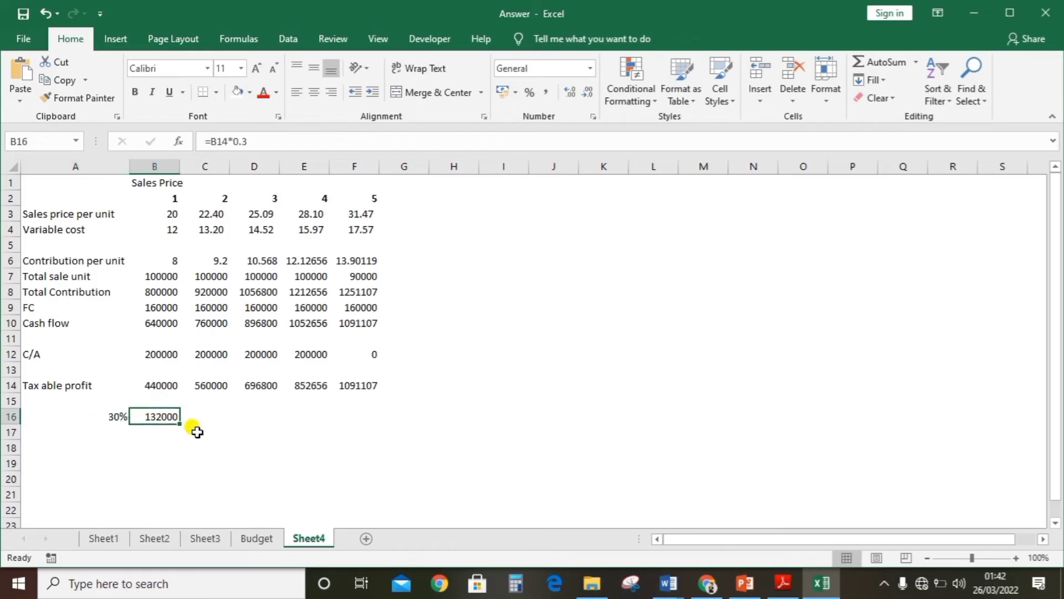
{"action": "left_click_drag", "start_coordinate": [178, 423], "coordinate": [373, 392]}
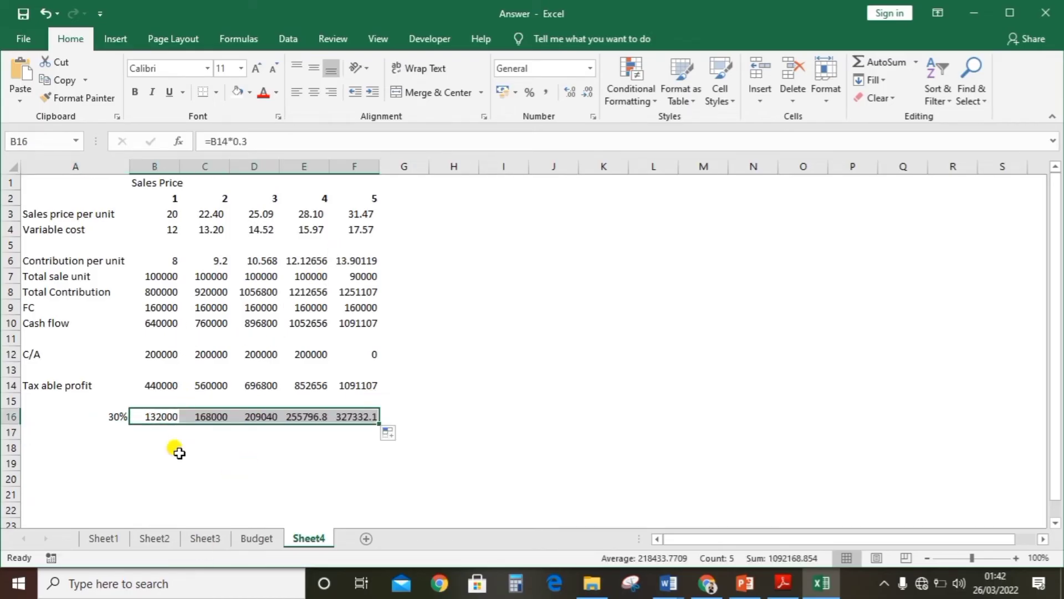
{"action": "left_click", "coordinate": [144, 449]}
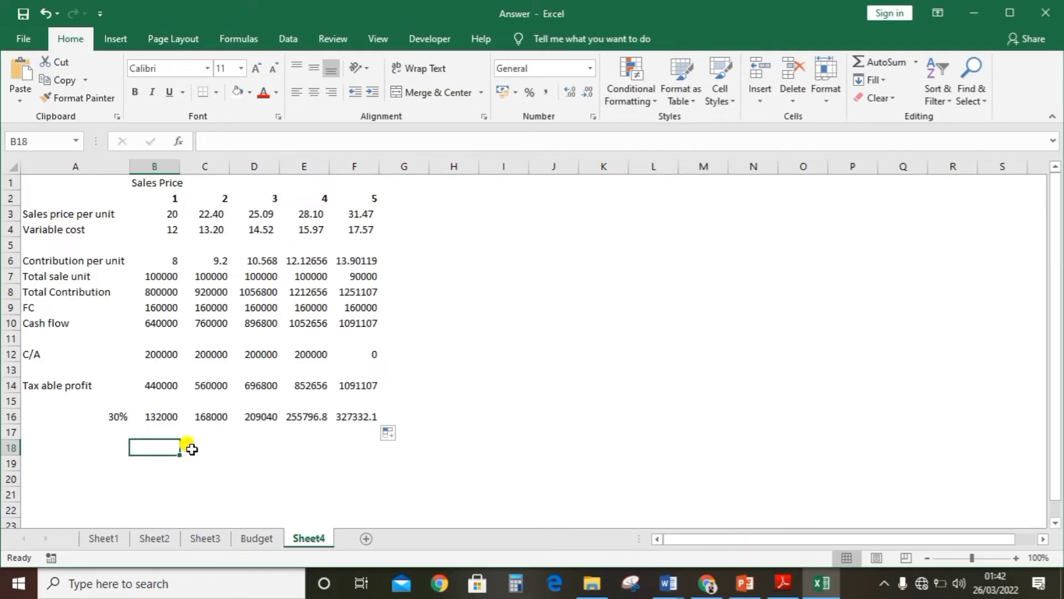
{"action": "left_click", "coordinate": [150, 415]}
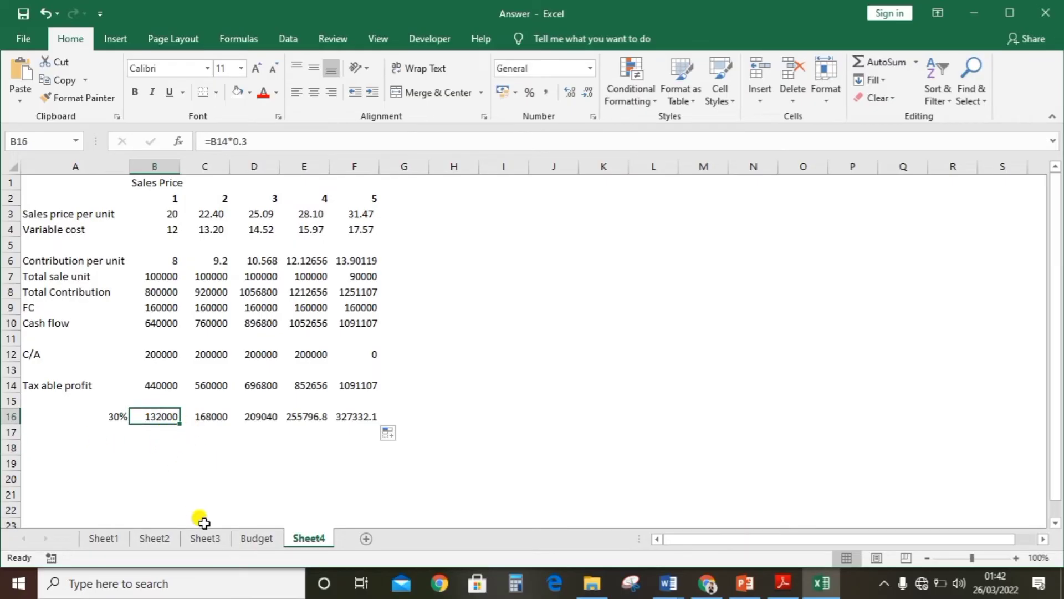
{"action": "left_click_drag", "start_coordinate": [360, 416], "coordinate": [150, 413]}
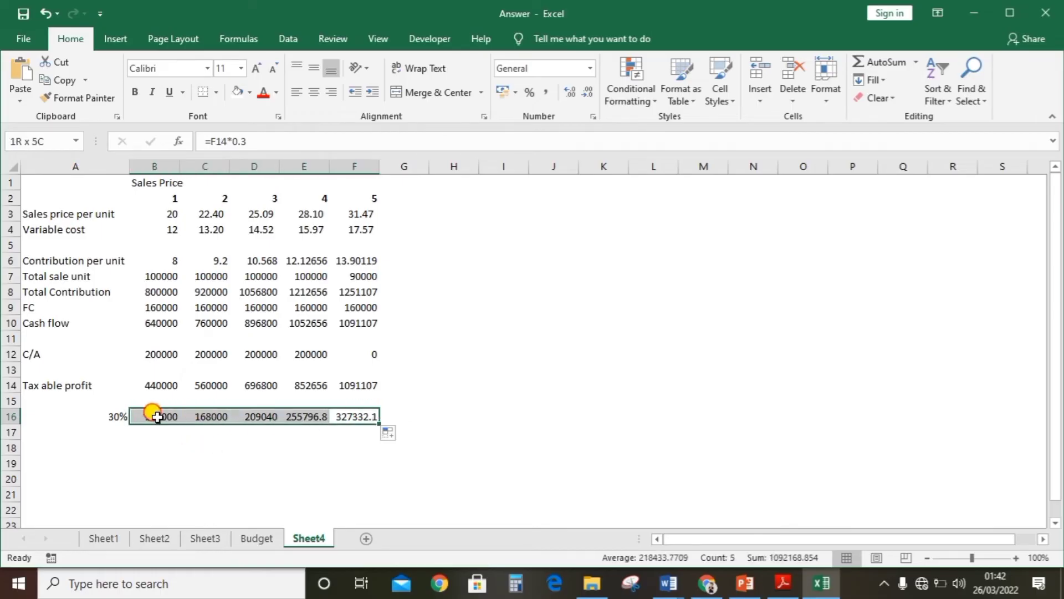
{"action": "left_click", "coordinate": [556, 90]}
{"action": "left_click", "coordinate": [287, 463]}
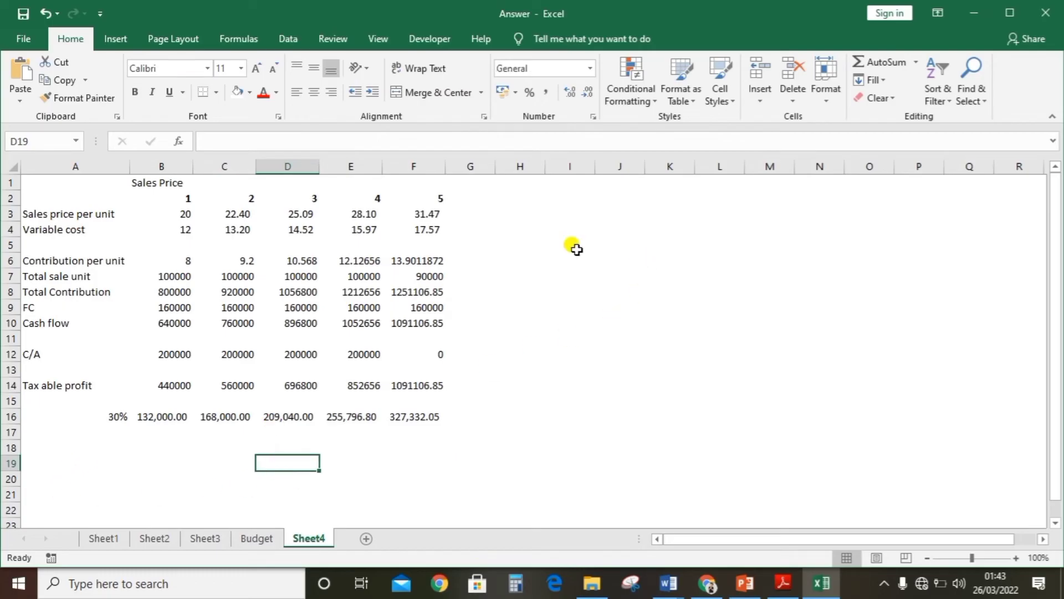
Enter the NPV table headings year, CF, Tax, Net CF and COC in H2 through L2.
{"action": "left_click", "coordinate": [560, 227]}
{"action": "left_click", "coordinate": [537, 200]}
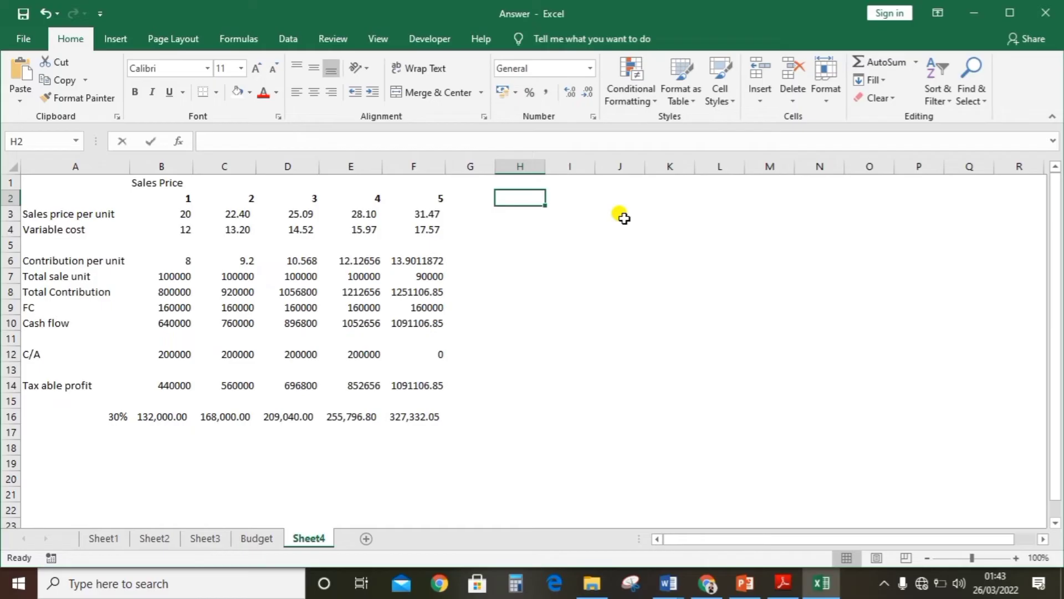
{"action": "type", "text": "year"}
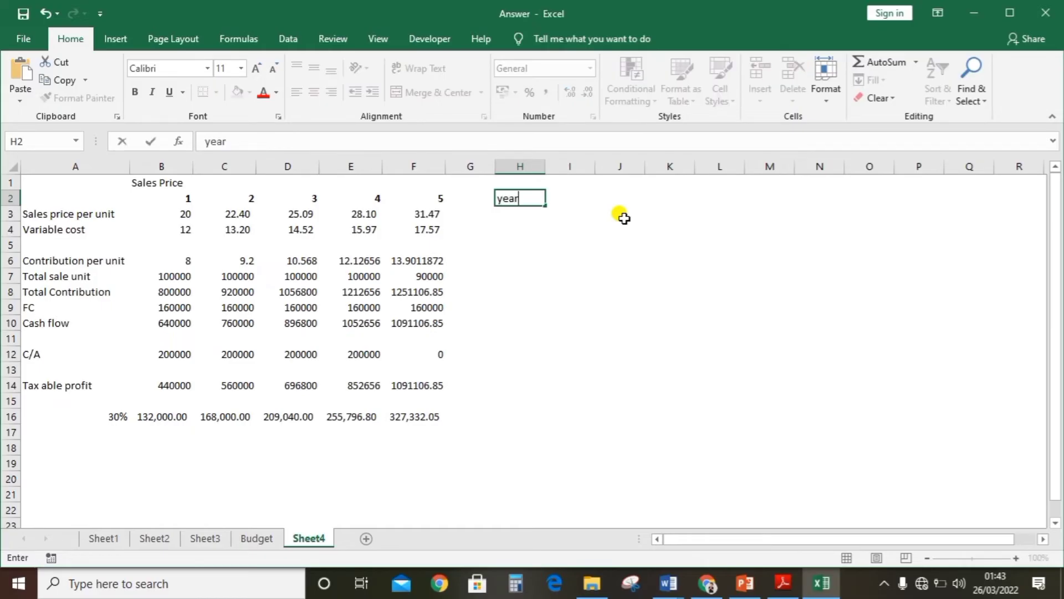
{"action": "key", "text": "Tab"}
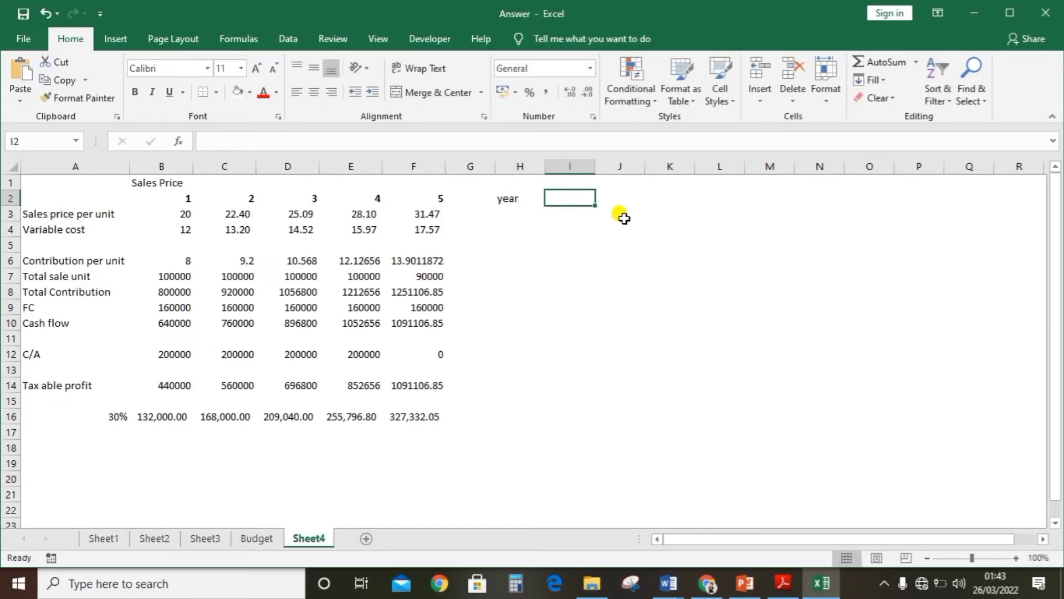
{"action": "type", "text": "CF"}
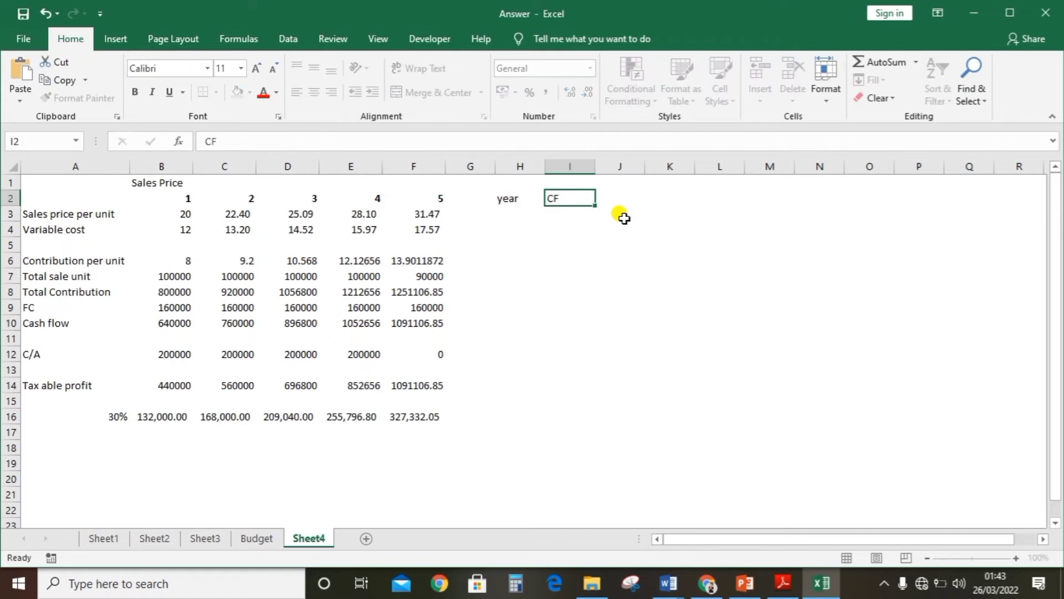
{"action": "key", "text": "Tab"}
{"action": "type", "text": "Ta"}
{"action": "key", "text": "Tab"}
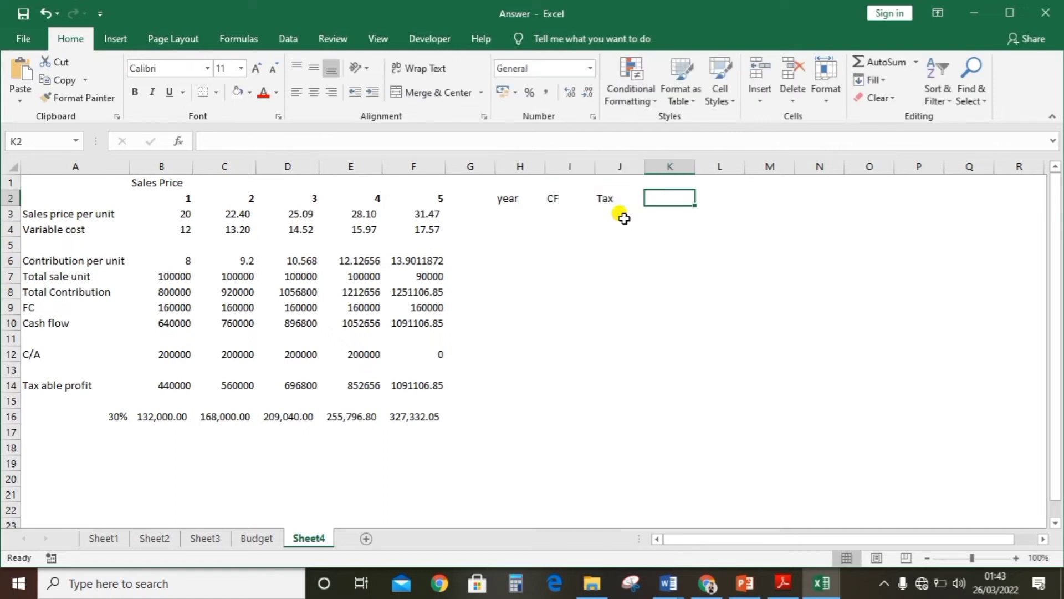
{"action": "type", "text": "Net CF"}
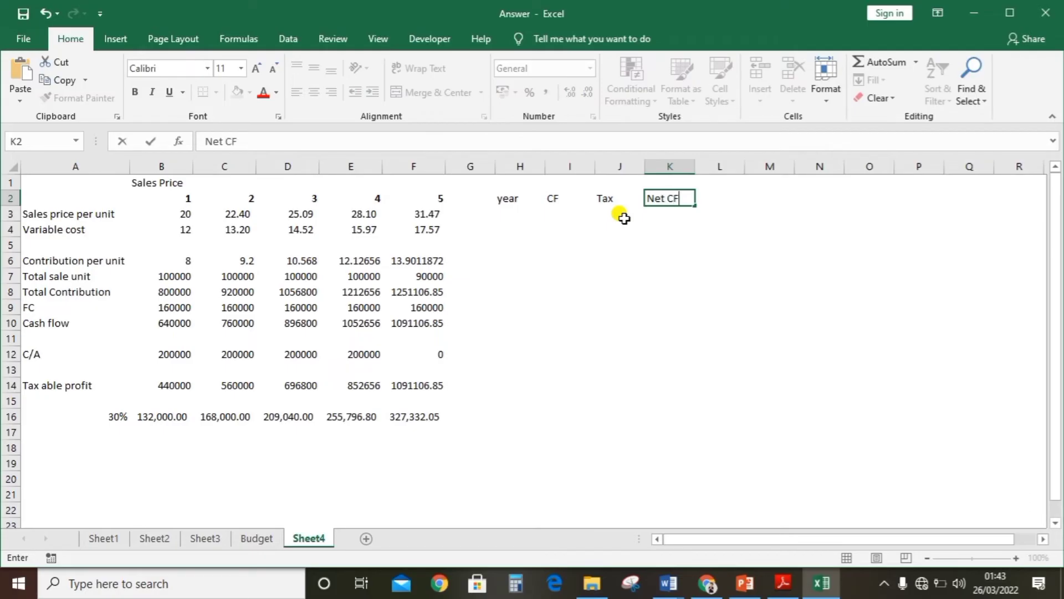
{"action": "key", "text": "Tab"}
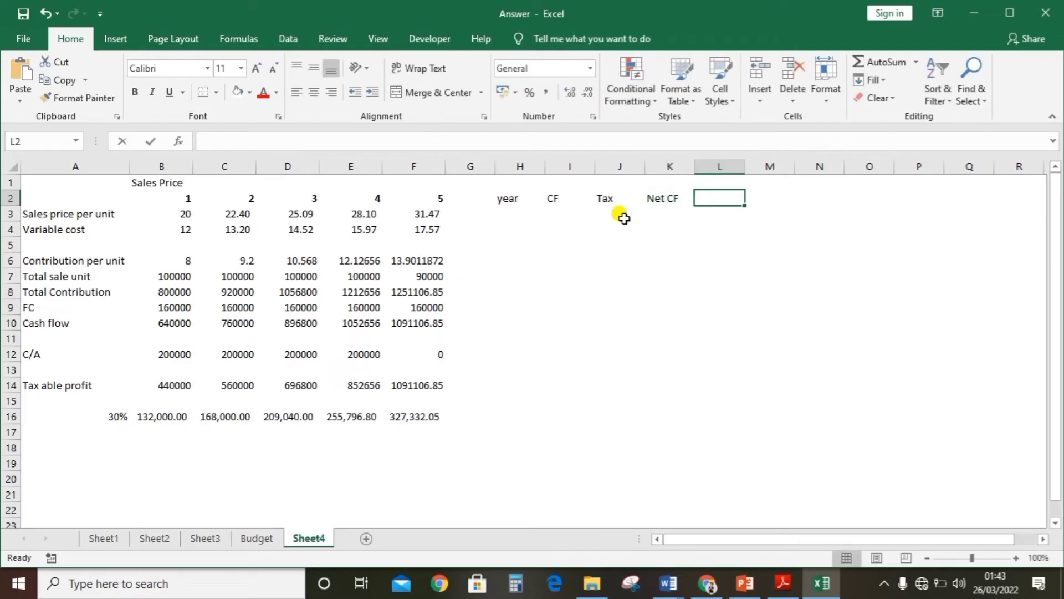
{"action": "type", "text": "COC"}
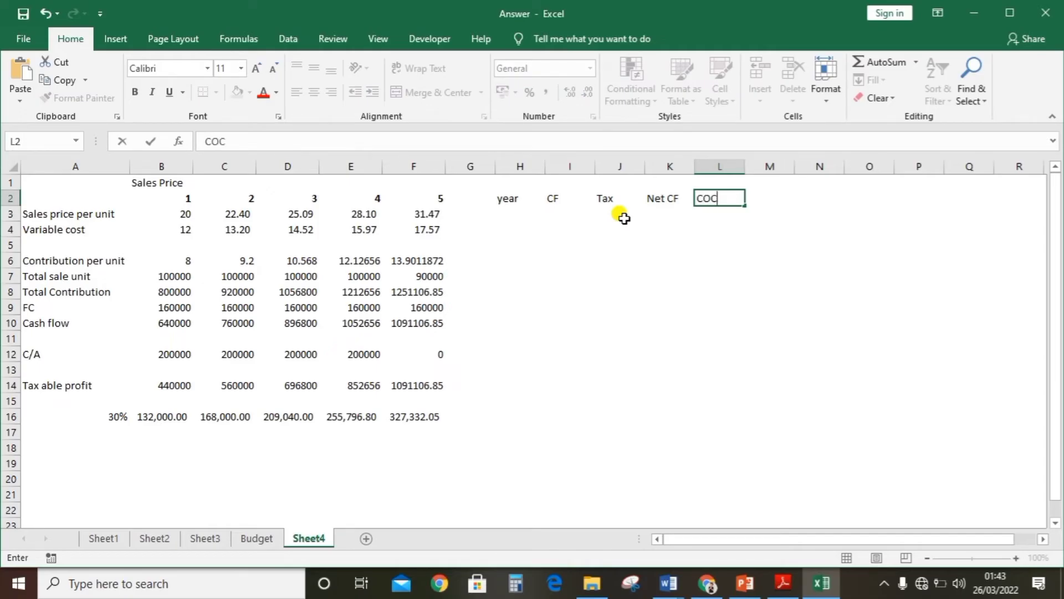
{"action": "key", "text": "Tab"}
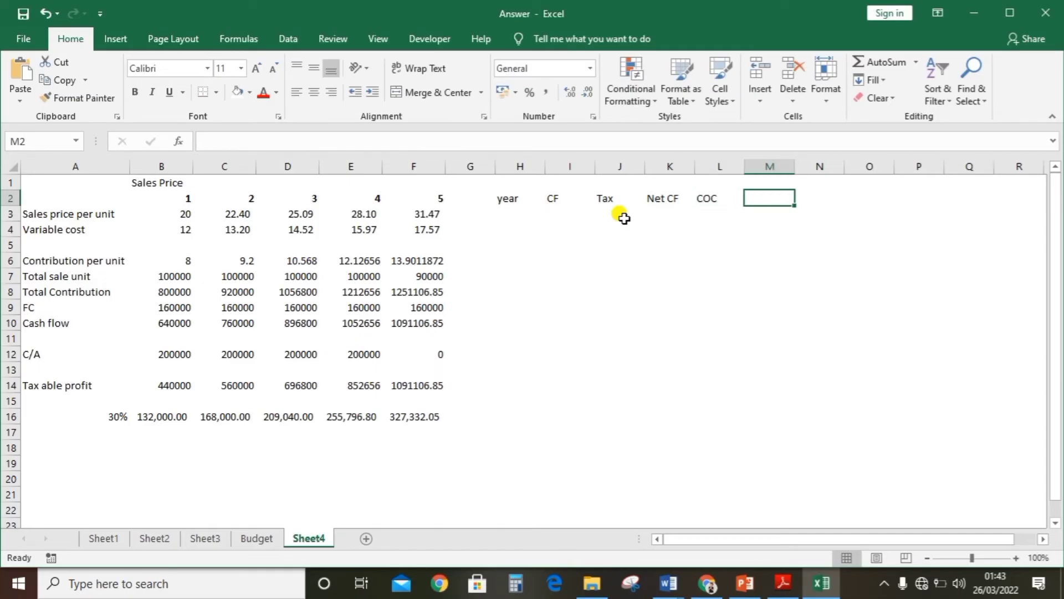
Replace the heading in L2 with Cost of Capital and add the heading PV in M2.
{"action": "key", "text": "Left"}
{"action": "type", "text": "Co"}
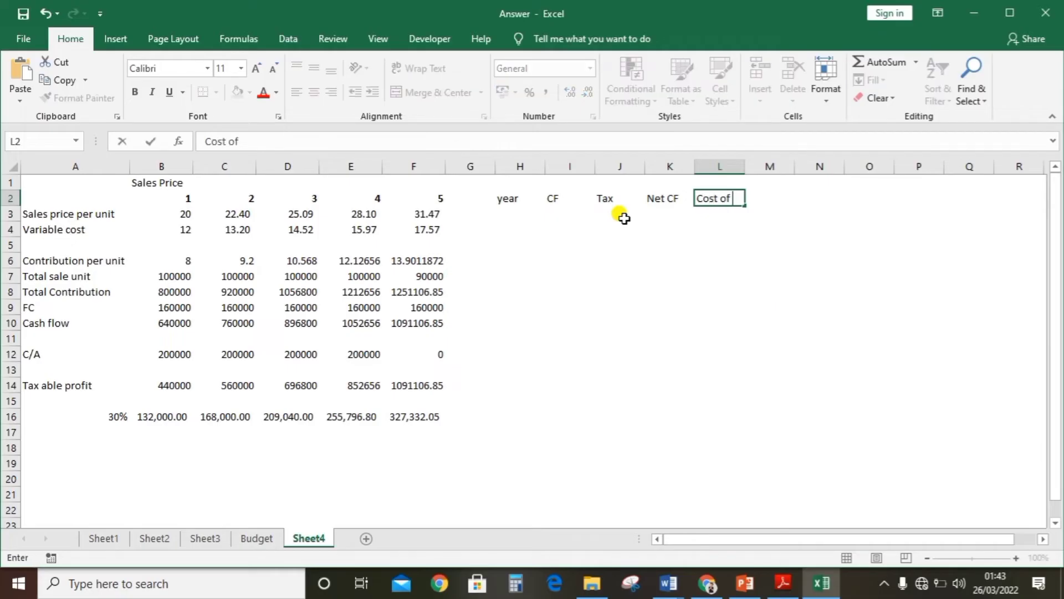
{"action": "type", "text": "st of Capital"}
{"action": "key", "text": "Tab"}
{"action": "type", "text": "P"}
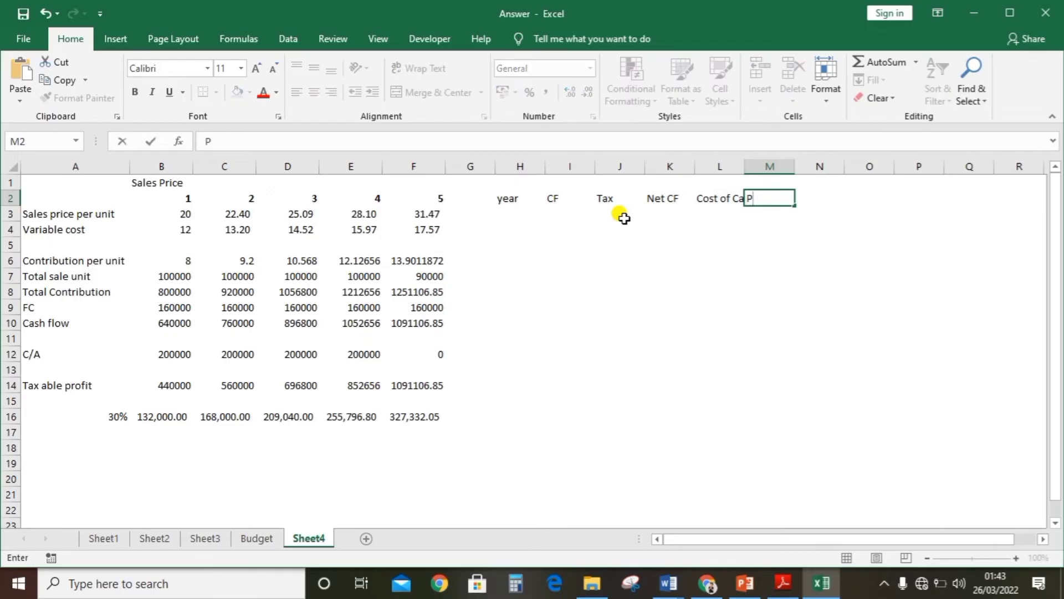
{"action": "key", "text": "Tab"}
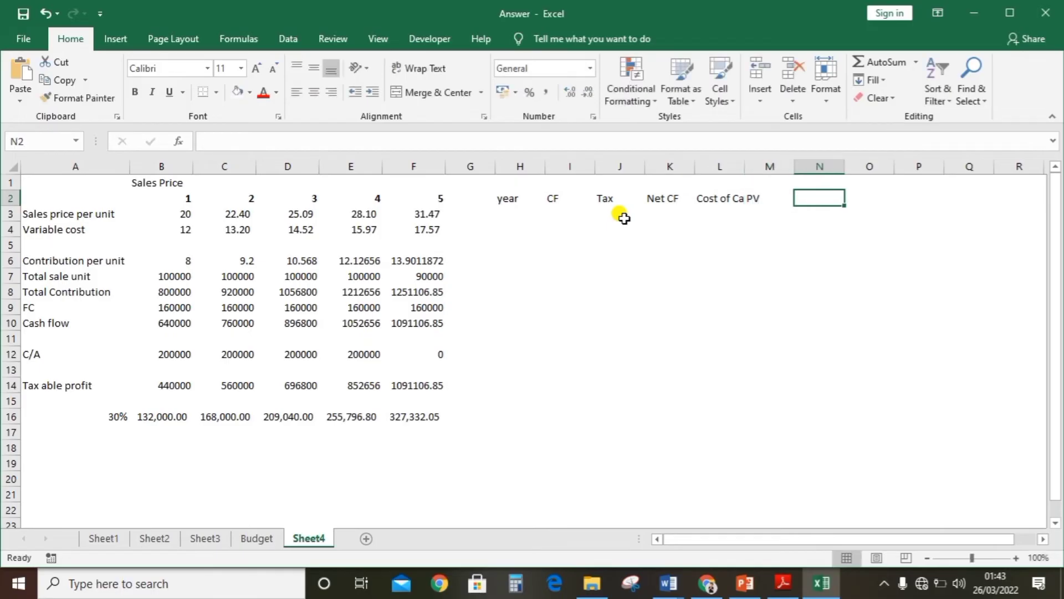
Fit column L to its heading and make the table headings in H2 through M2 bold.
{"action": "double_click", "coordinate": [744, 166]}
{"action": "left_click_drag", "start_coordinate": [510, 199], "coordinate": [787, 198]}
{"action": "key", "text": "ctrl+b"}
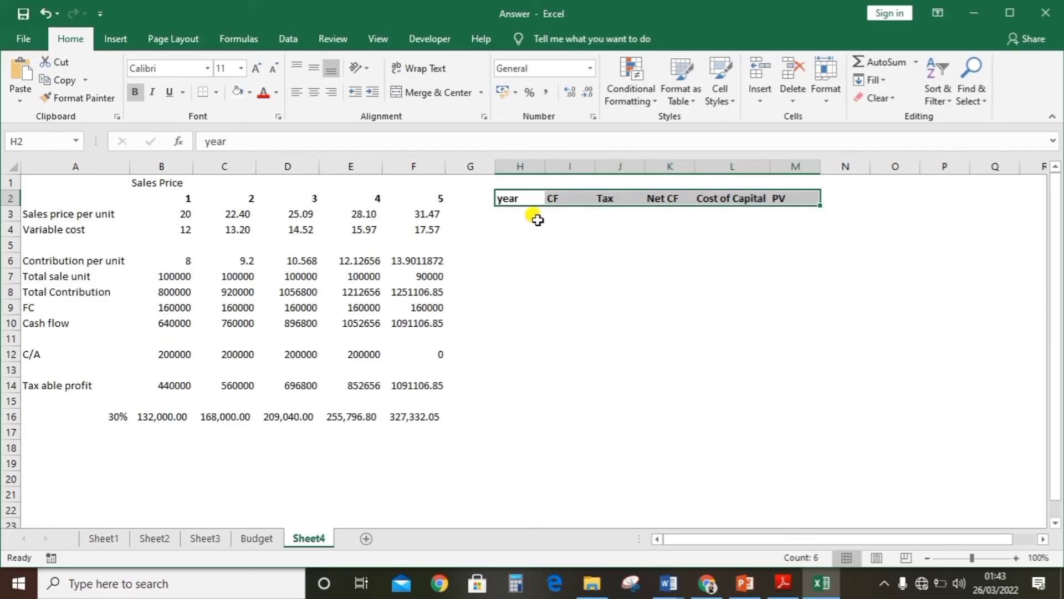
Enter the years 0 to 6 down the year column in H3 through H9.
{"action": "left_click", "coordinate": [535, 216]}
{"action": "type", "text": "0"}
{"action": "key", "text": "Return"}
{"action": "type", "text": "1"}
{"action": "key", "text": "Return"}
{"action": "type", "text": "2"}
{"action": "key", "text": "Return"}
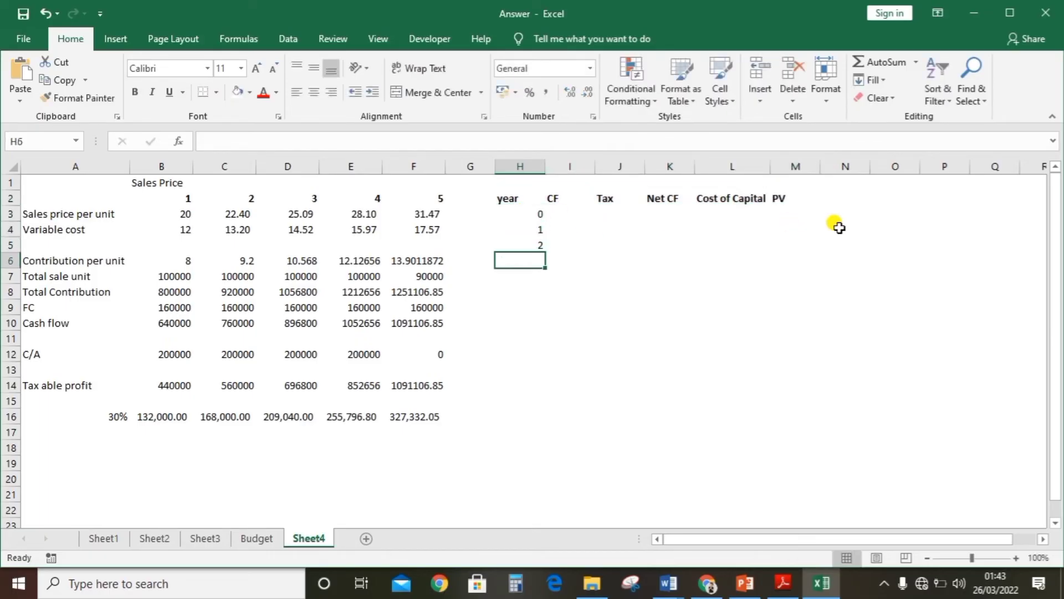
{"action": "type", "text": "3"}
{"action": "key", "text": "Return"}
{"action": "type", "text": "4"}
{"action": "key", "text": "Return"}
{"action": "type", "text": "5"}
{"action": "key", "text": "Return"}
{"action": "type", "text": "6"}
{"action": "key", "text": "Return"}
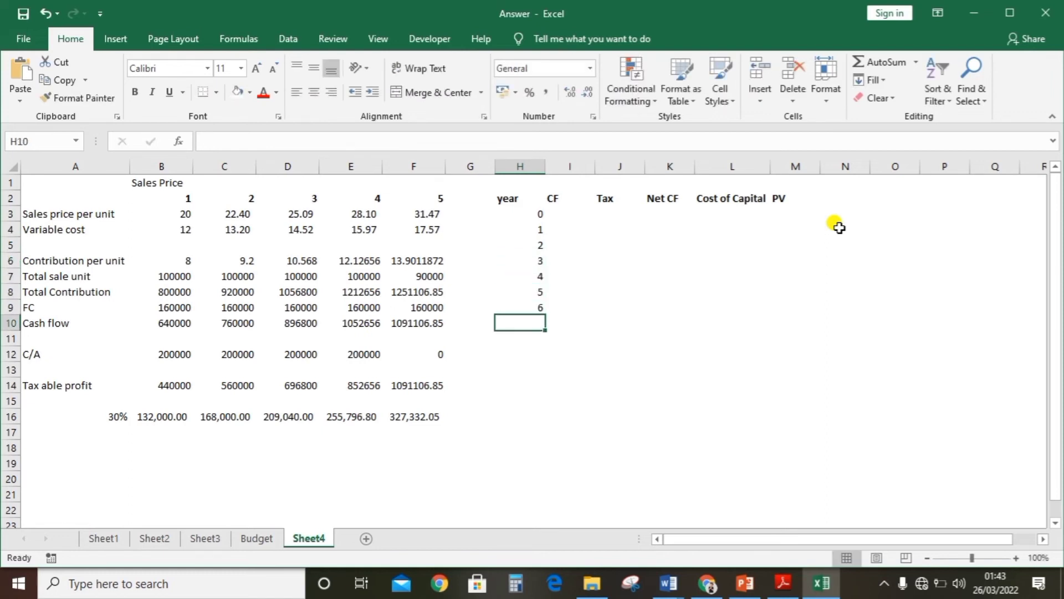
{"action": "key", "text": "Up"}
{"action": "key", "text": "Up"}
{"action": "key", "text": "Down"}
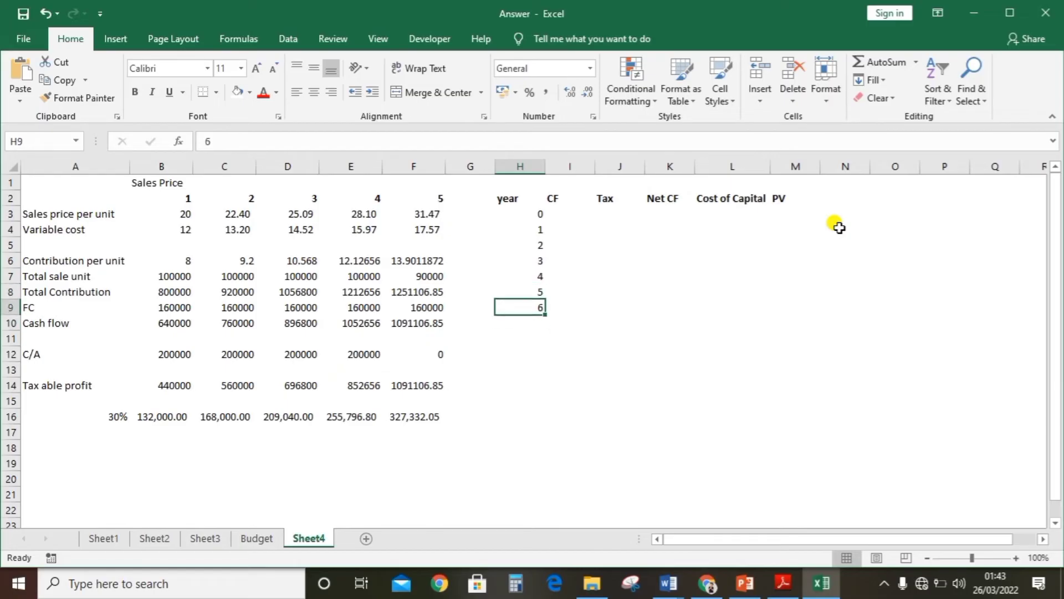
{"action": "key", "text": "Right"}
{"action": "key", "text": "Up"}
{"action": "key", "text": "Up"}
{"action": "key", "text": "Up"}
{"action": "key", "text": "Up"}
{"action": "key", "text": "Up"}
{"action": "key", "text": "Up"}
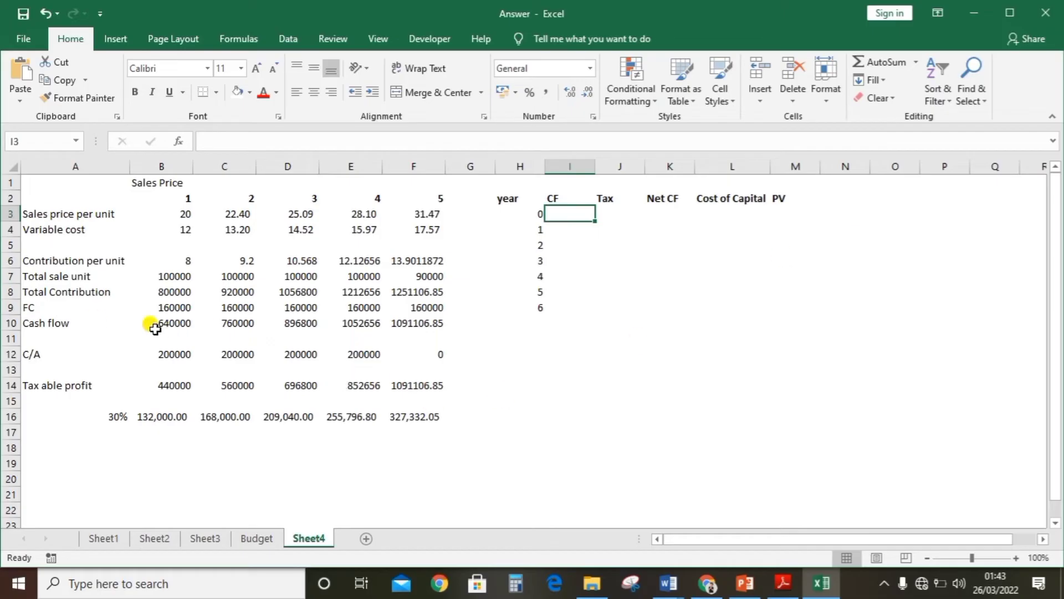
Fill the cash flow figures in B10 through F10 with yellow.
{"action": "left_click_drag", "start_coordinate": [165, 322], "coordinate": [408, 312]}
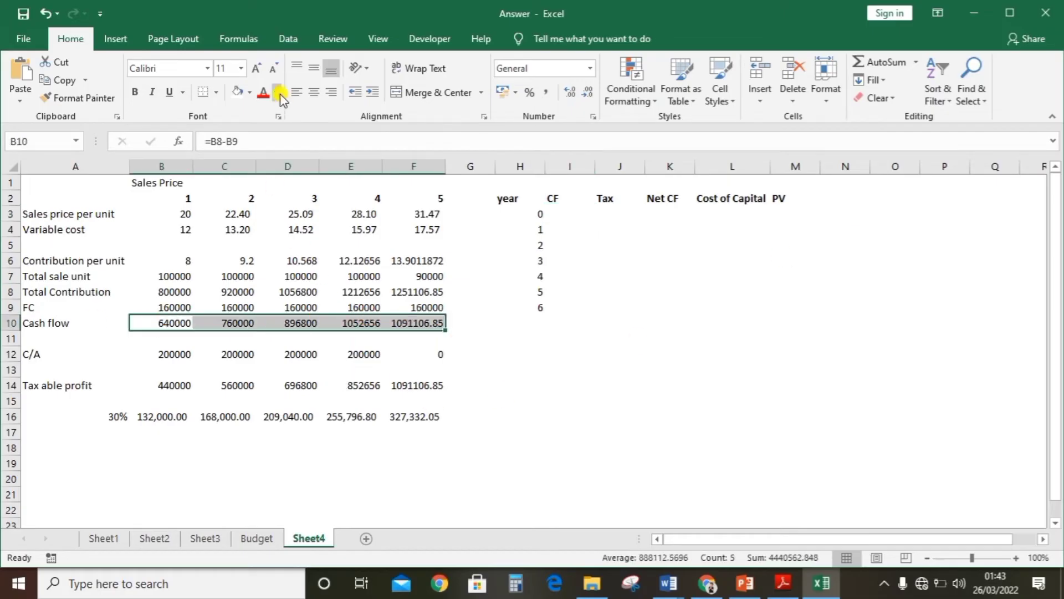
{"action": "left_click", "coordinate": [250, 92]}
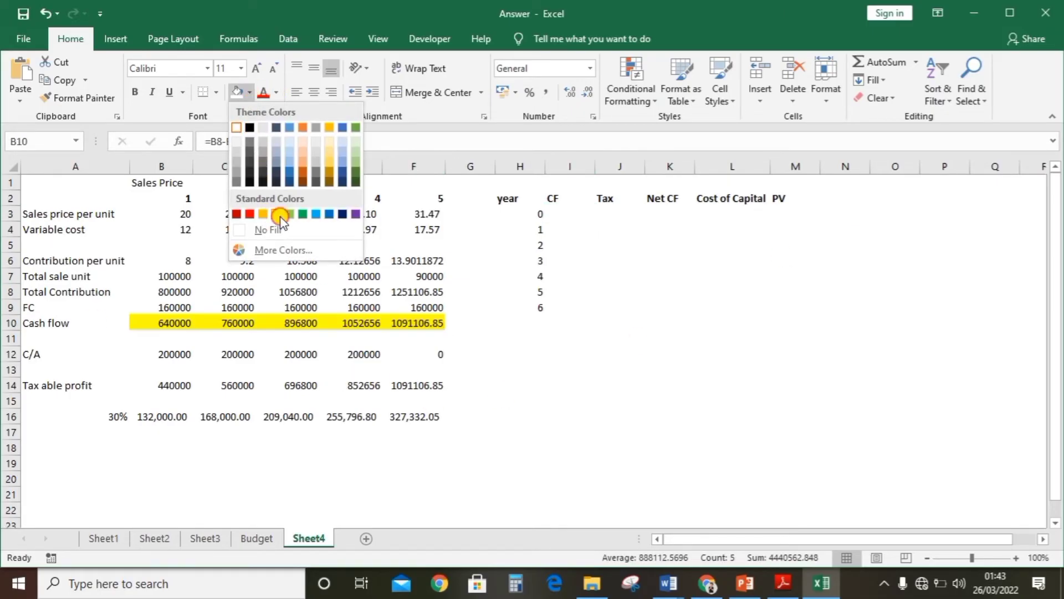
{"action": "left_click", "coordinate": [276, 212]}
Enter 800000 +90000 as year 0's CF in I3 and fit column I to its contents.
{"action": "left_click", "coordinate": [554, 215]}
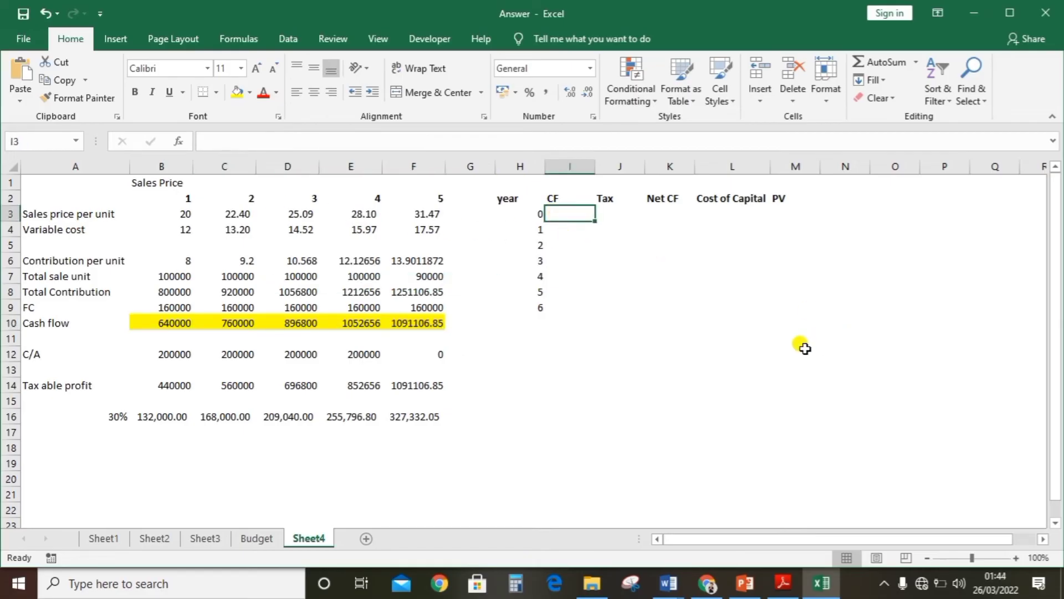
{"action": "type", "text": "800000 +9000"}
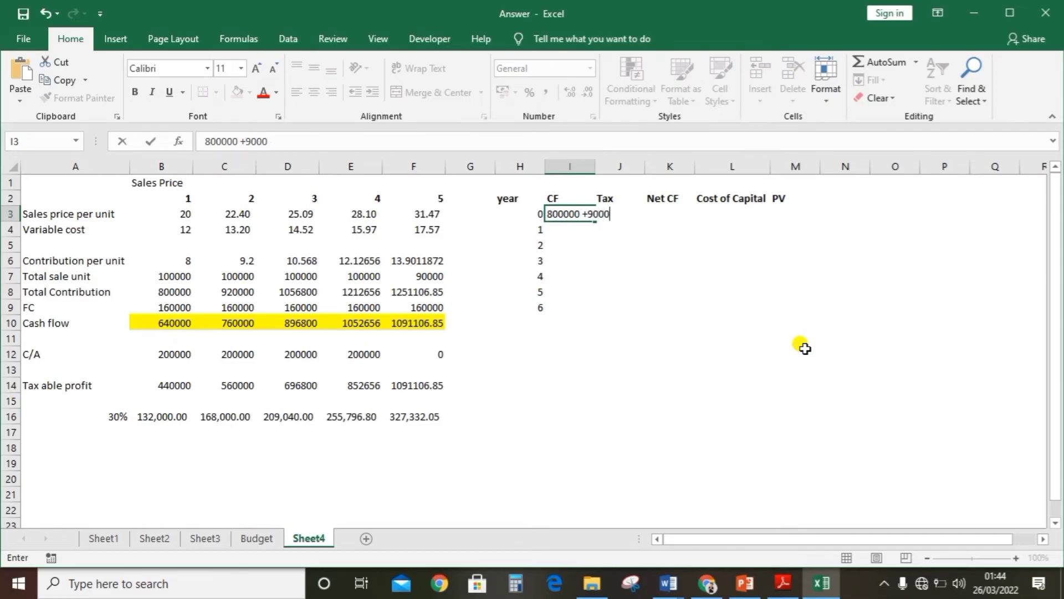
{"action": "key", "text": "Return"}
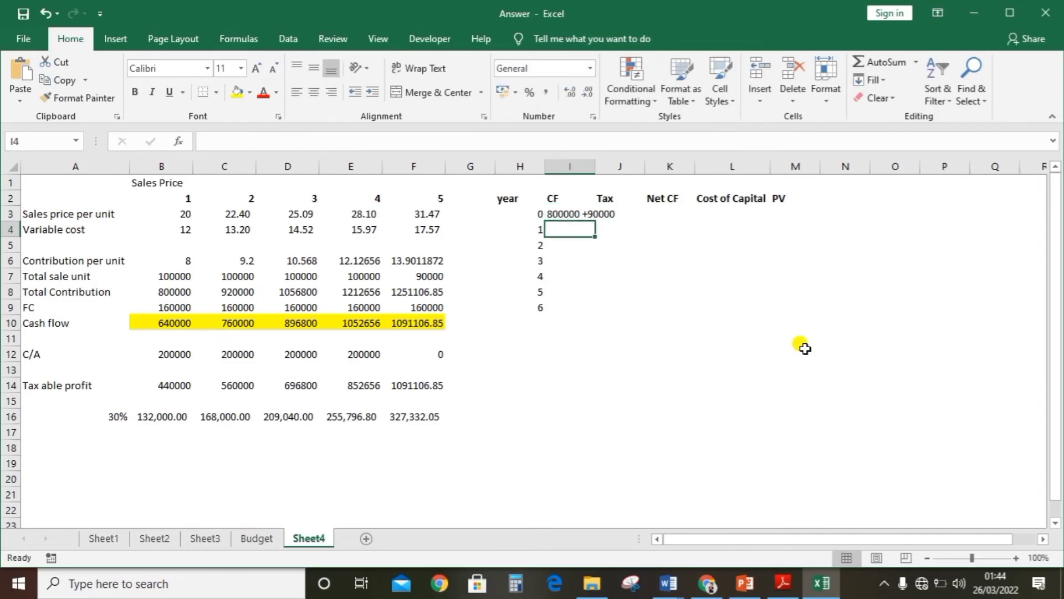
{"action": "double_click", "coordinate": [596, 165]}
{"action": "left_click", "coordinate": [603, 322]}
{"action": "left_click", "coordinate": [576, 291]}
Link year 1's CF in I4 to the cash flow row with =B10.
{"action": "left_click", "coordinate": [565, 229]}
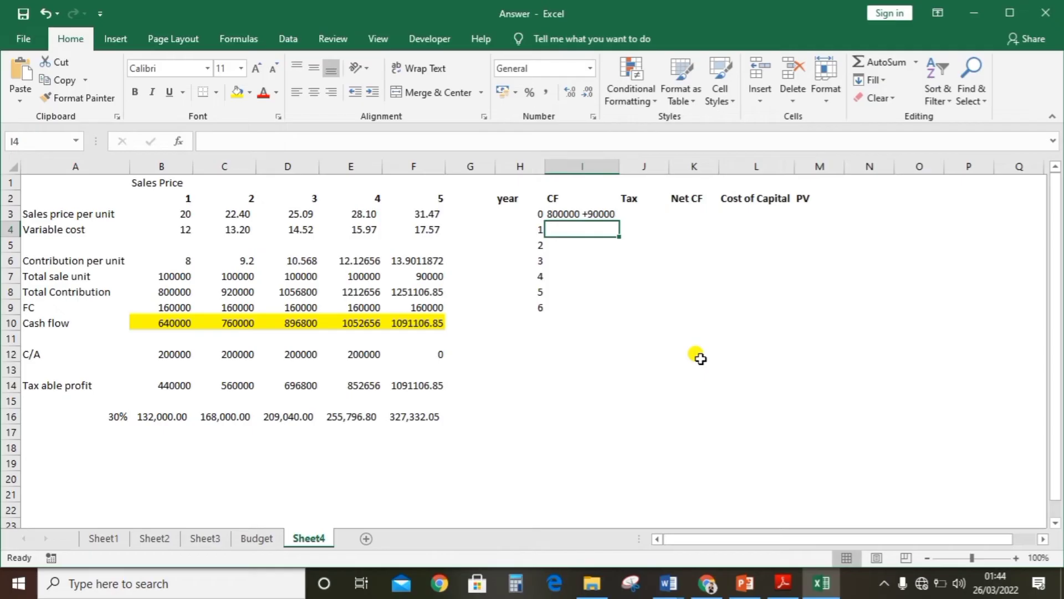
{"action": "type", "text": "="}
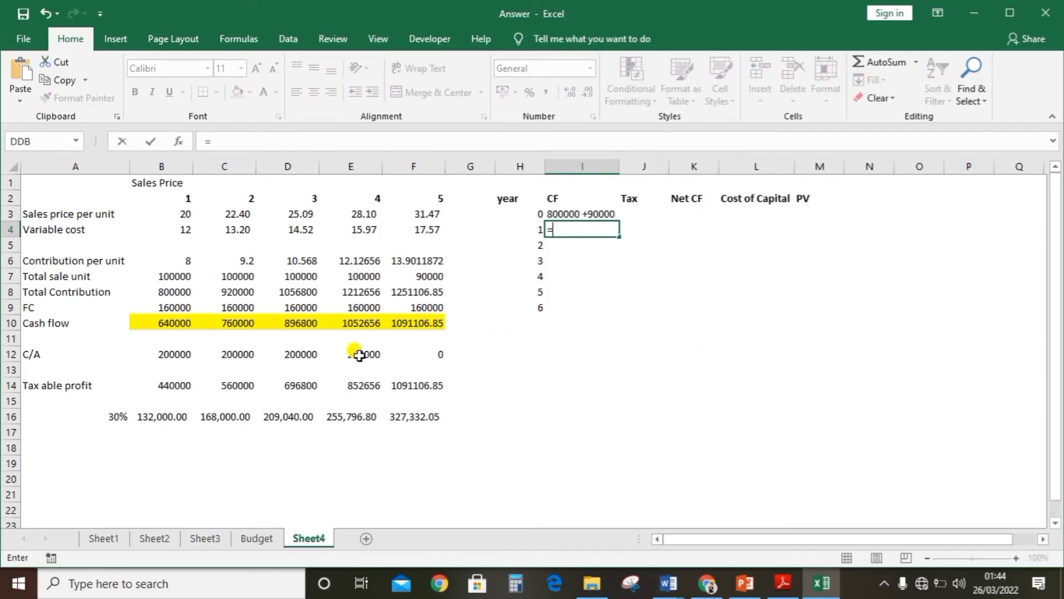
{"action": "left_click", "coordinate": [171, 323]}
{"action": "key", "text": "Return"}
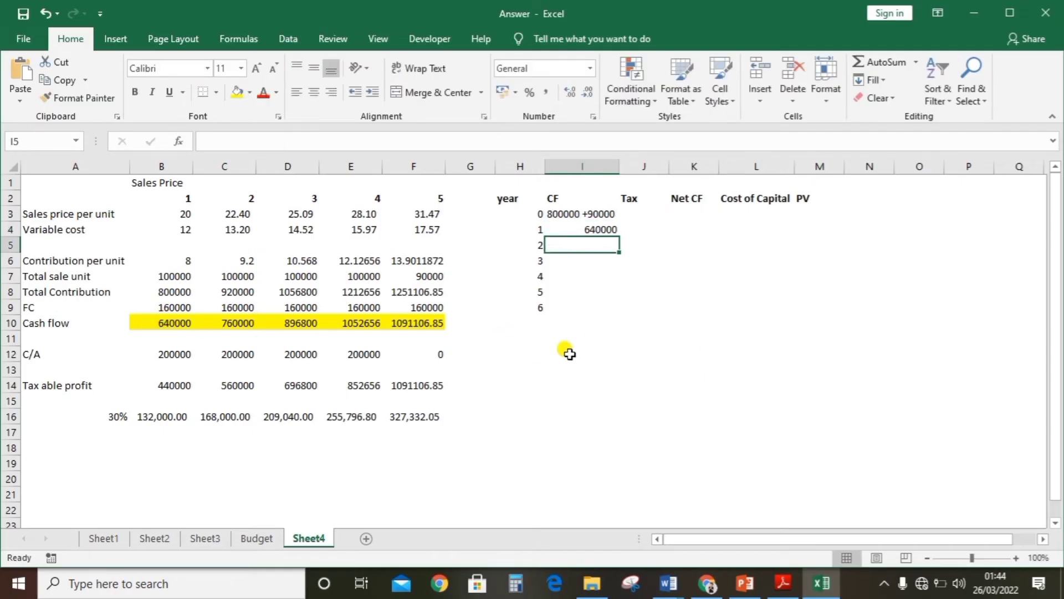
Apply the comma number style to the CF cells I3 through I10.
{"action": "left_click", "coordinate": [585, 223]}
{"action": "left_click_drag", "start_coordinate": [579, 217], "coordinate": [574, 321]}
{"action": "left_click", "coordinate": [548, 90]}
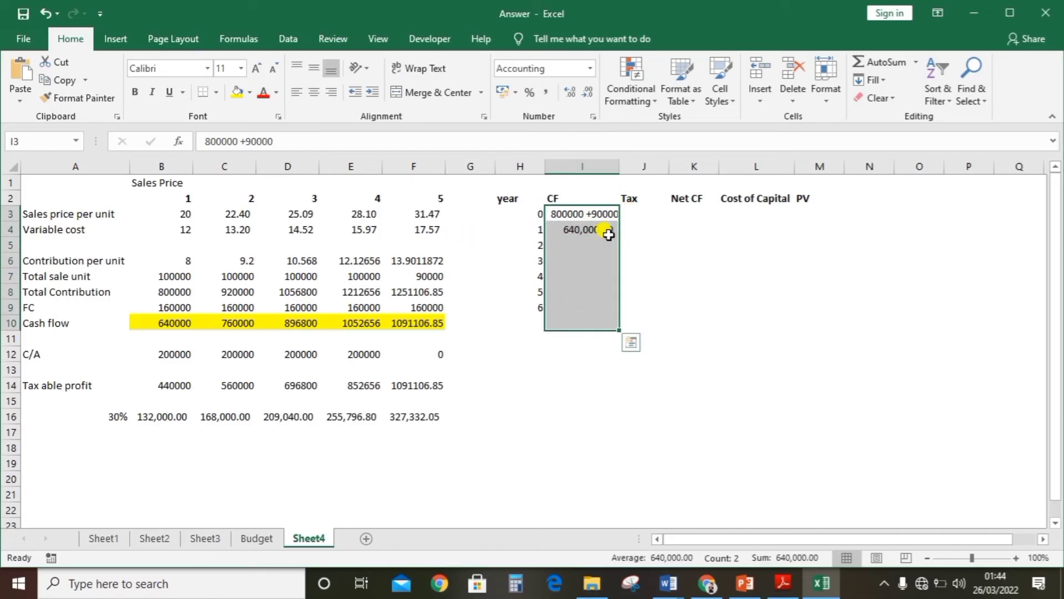
Link the CF cells for years 2 and 3 with =C10 in I5 and =D10 in I6.
{"action": "left_click", "coordinate": [576, 245]}
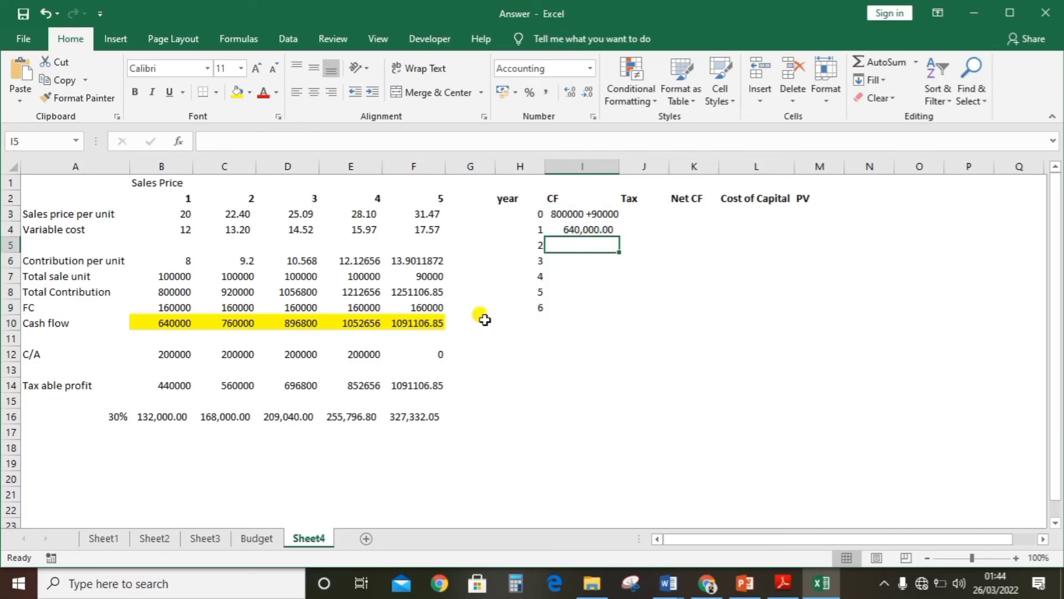
{"action": "type", "text": "="}
{"action": "left_click", "coordinate": [249, 320]}
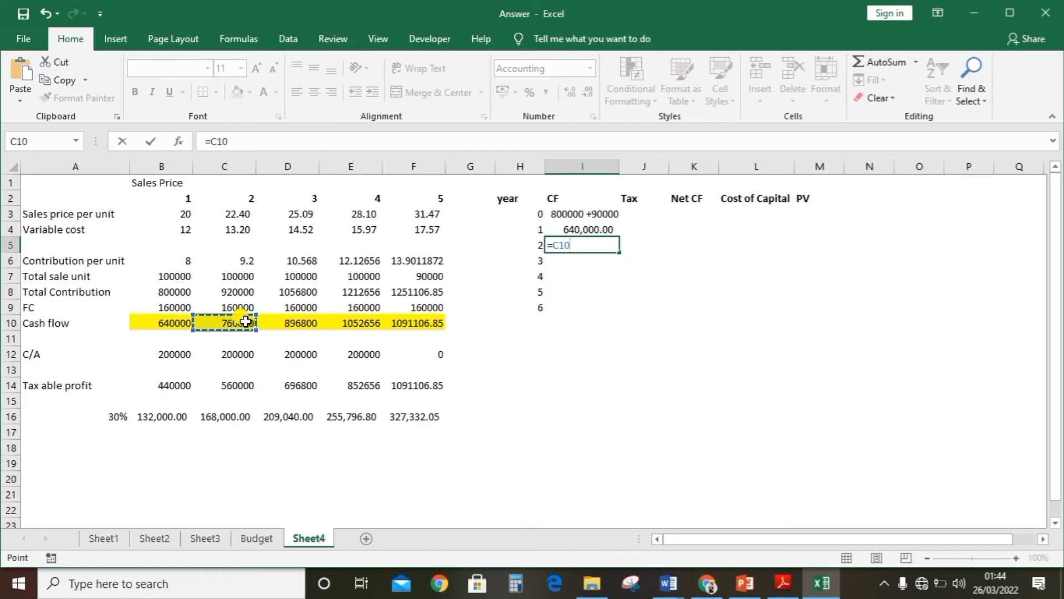
{"action": "key", "text": "Return"}
{"action": "double_click", "coordinate": [553, 261]}
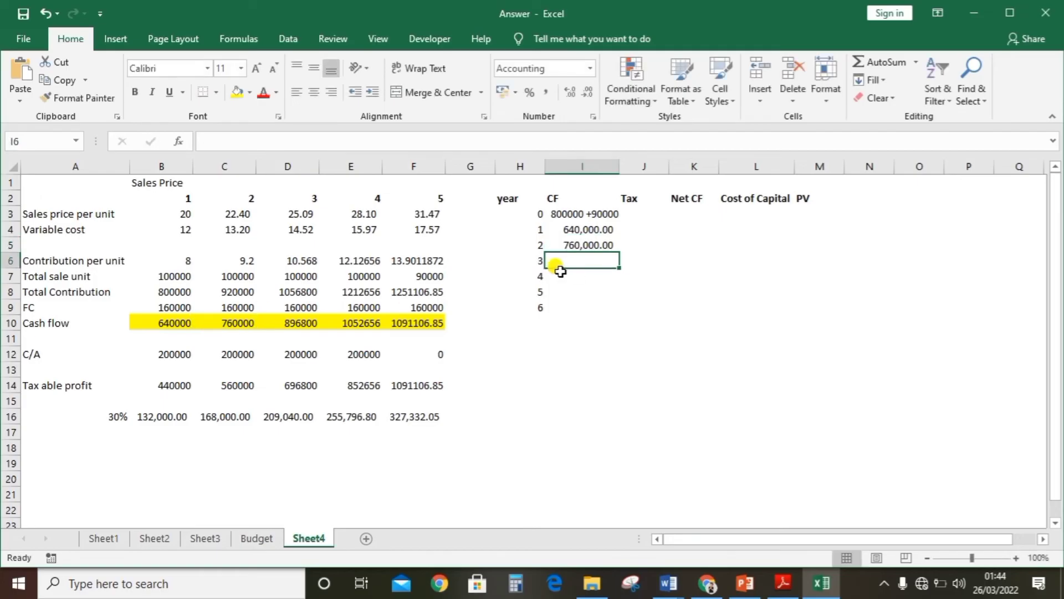
{"action": "type", "text": "="}
{"action": "left_click", "coordinate": [302, 322]}
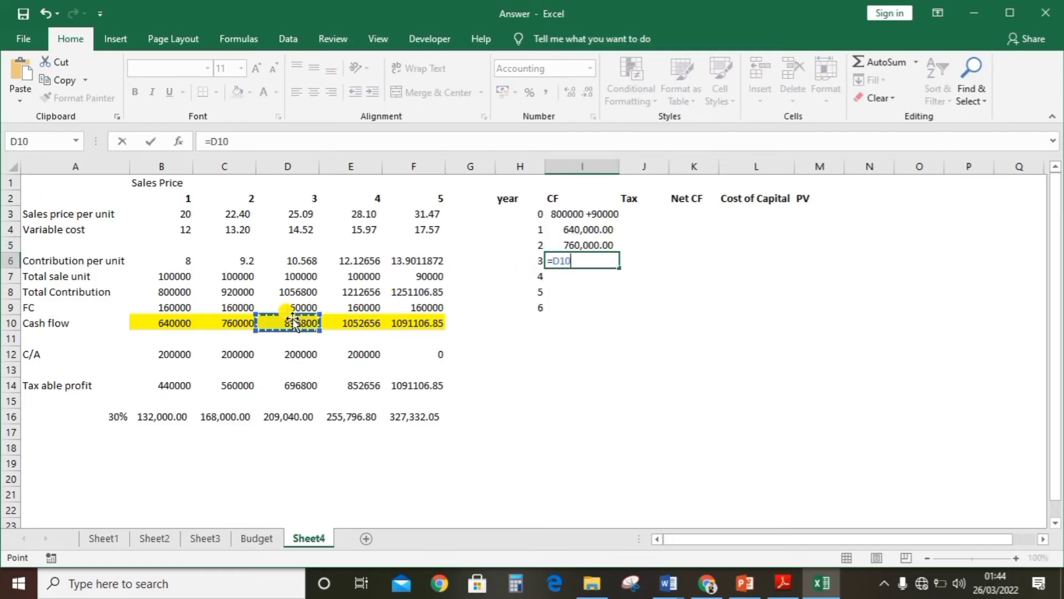
{"action": "key", "text": "Return"}
Link the CF cells for years 4 and 5 with =E10 in I7 and =F10 in I8.
{"action": "type", "text": "="}
{"action": "left_click", "coordinate": [364, 323]}
{"action": "key", "text": "Return"}
{"action": "left_click", "coordinate": [408, 322]}
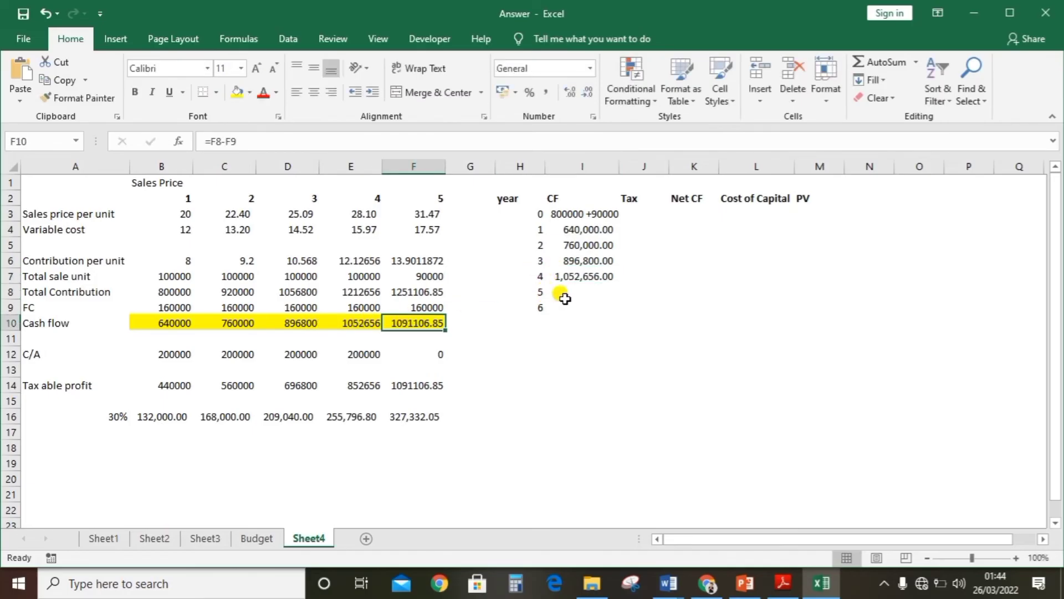
{"action": "left_click", "coordinate": [549, 292]}
{"action": "type", "text": "="}
{"action": "left_click", "coordinate": [405, 319]}
{"action": "key", "text": "Return"}
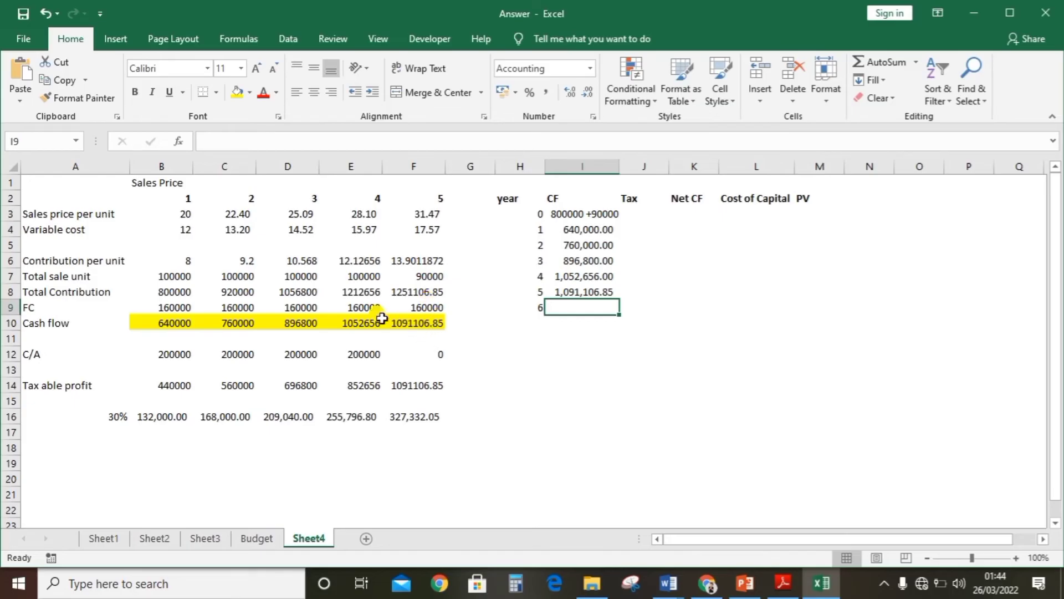
Apply the comma number style to the Total Contribution figures in B8 through F8.
{"action": "left_click_drag", "start_coordinate": [421, 292], "coordinate": [183, 290]}
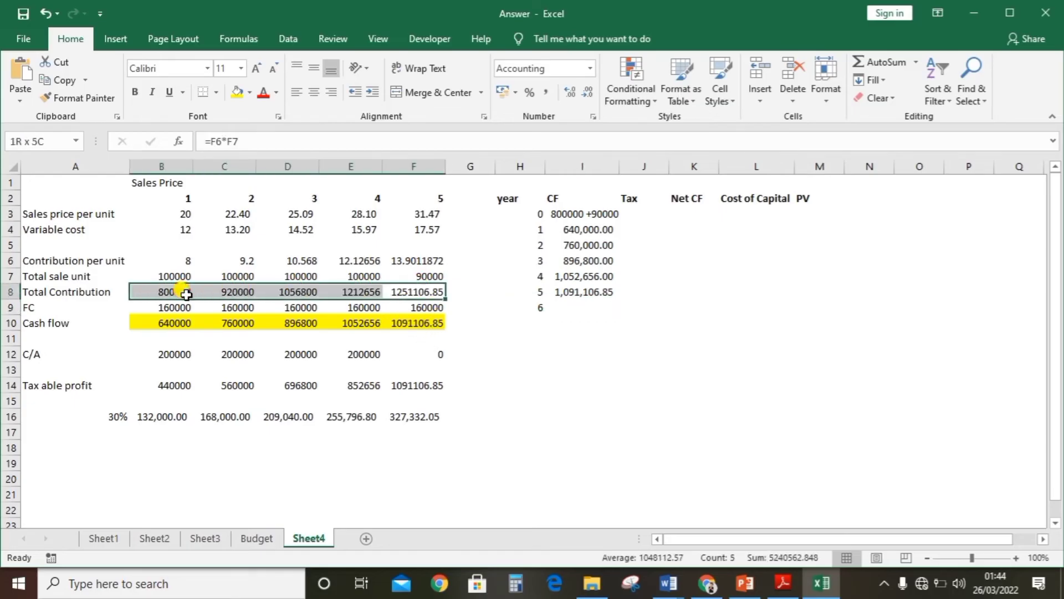
{"action": "left_click", "coordinate": [546, 92]}
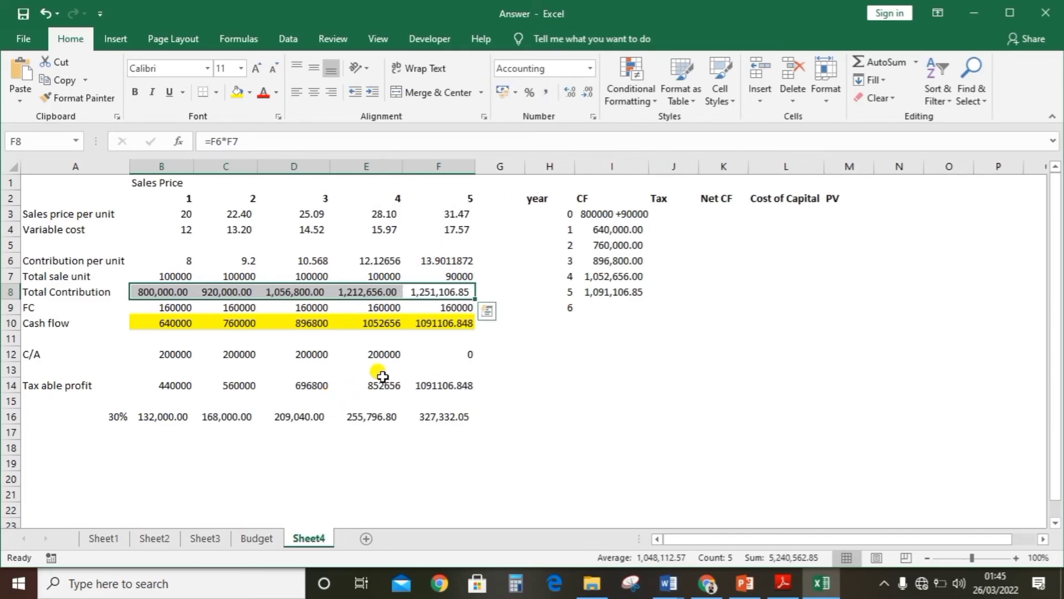
{"action": "left_click_drag", "start_coordinate": [548, 370], "coordinate": [637, 372]}
{"action": "left_click", "coordinate": [637, 372]}
{"action": "left_click", "coordinate": [638, 292]}
Enter the tax for years 2 and 3, one year in arrears, with =B16 in J5 and =C16 in J6.
{"action": "left_click", "coordinate": [669, 214]}
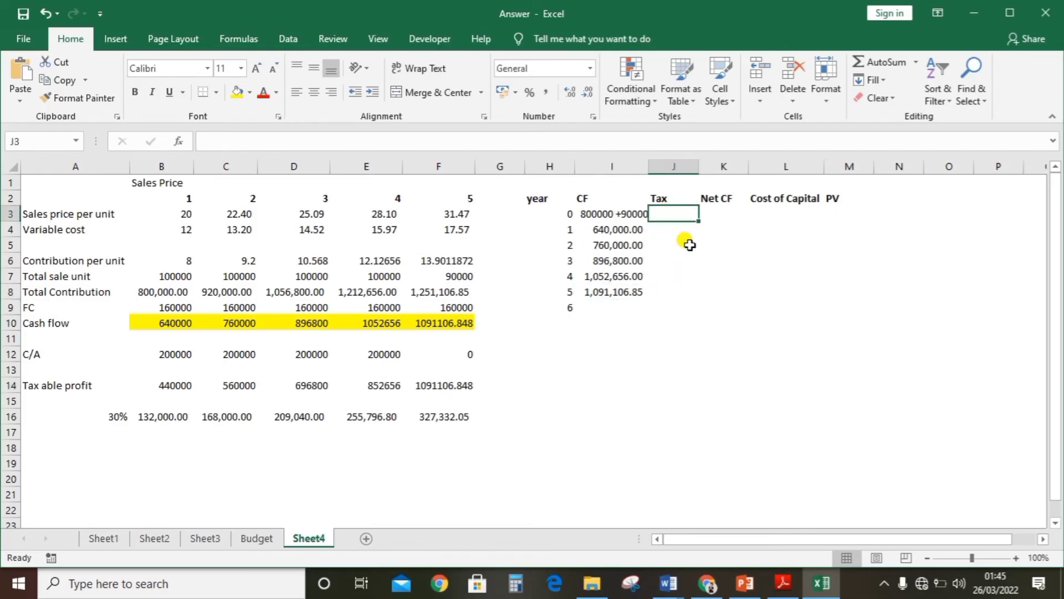
{"action": "left_click", "coordinate": [664, 231]}
{"action": "left_click", "coordinate": [668, 242]}
{"action": "type", "text": "="}
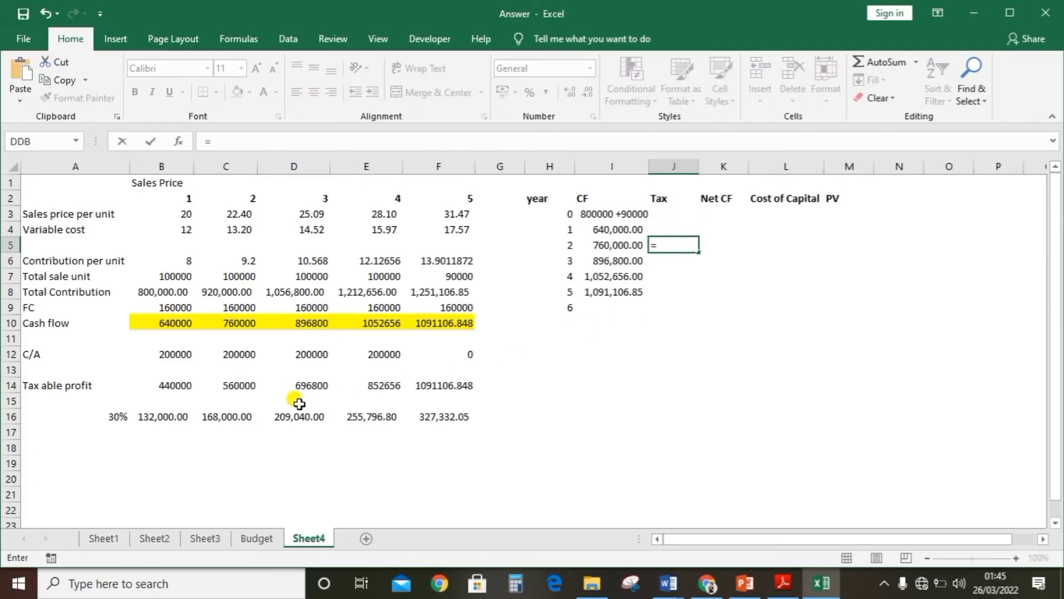
{"action": "left_click", "coordinate": [162, 418]}
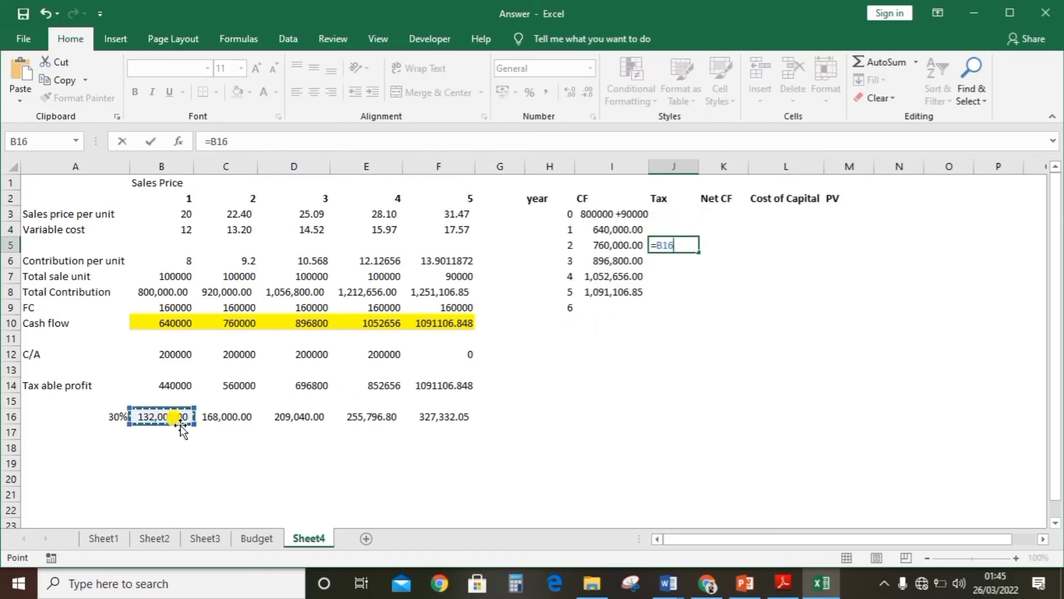
{"action": "key", "text": "Return"}
{"action": "type", "text": "="}
{"action": "left_click", "coordinate": [231, 420]}
{"action": "key", "text": "Return"}
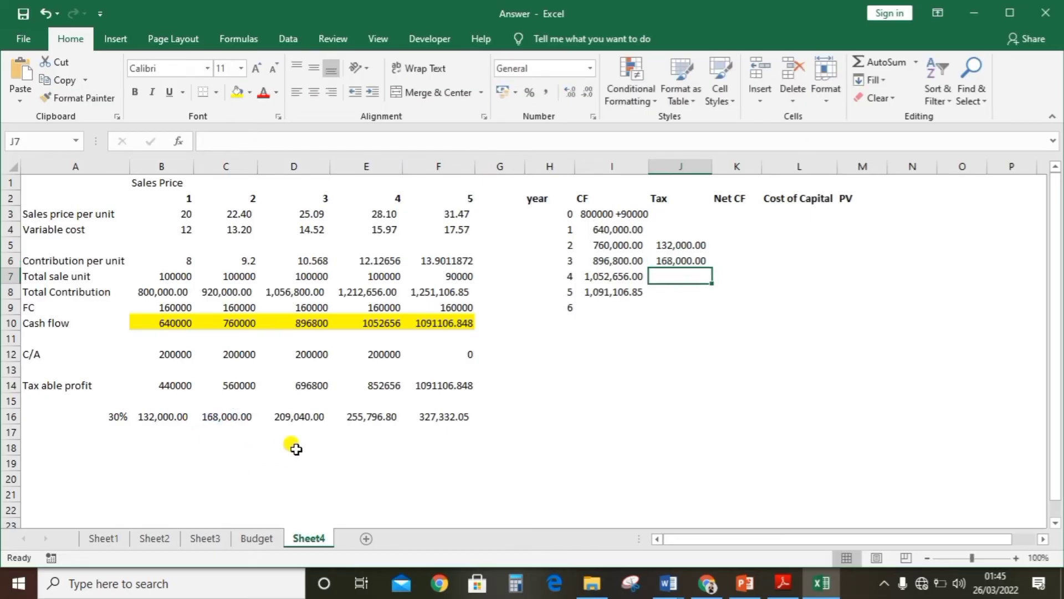
Link the tax cells for years 4 to 6 with =D16 in J7, =E16 in J8 and =F16 in J9.
{"action": "type", "text": "="}
{"action": "left_click", "coordinate": [304, 417]}
{"action": "key", "text": "Return"}
{"action": "type", "text": "="}
{"action": "left_click", "coordinate": [364, 417]}
{"action": "key", "text": "Return"}
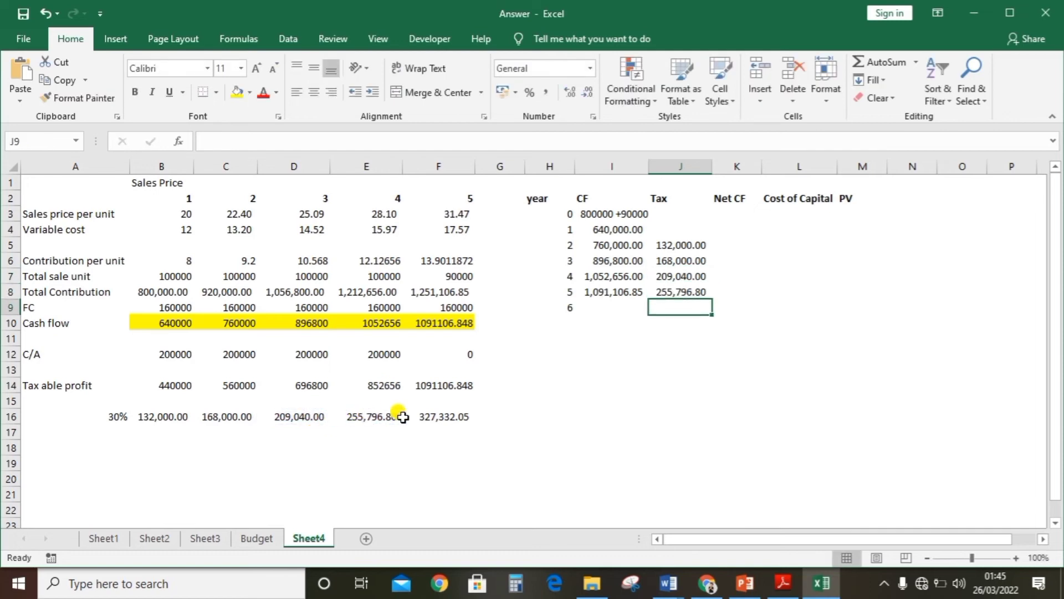
{"action": "type", "text": "="}
{"action": "left_click", "coordinate": [432, 416]}
{"action": "key", "text": "Return"}
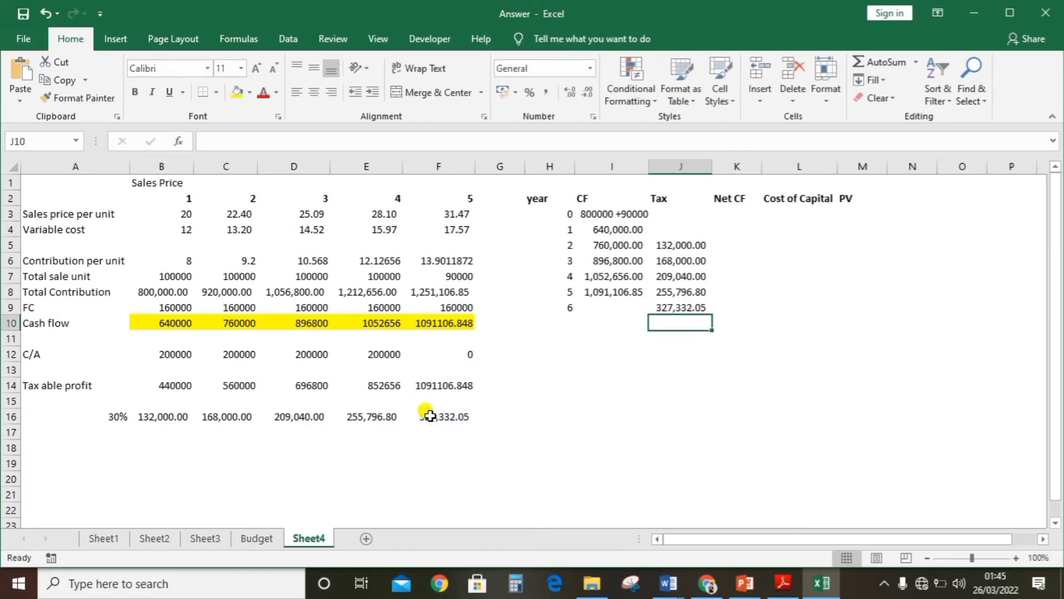
Add 90000 to year 5's CF by changing the formula in I8 to =F10+90000.
{"action": "left_click", "coordinate": [637, 294]}
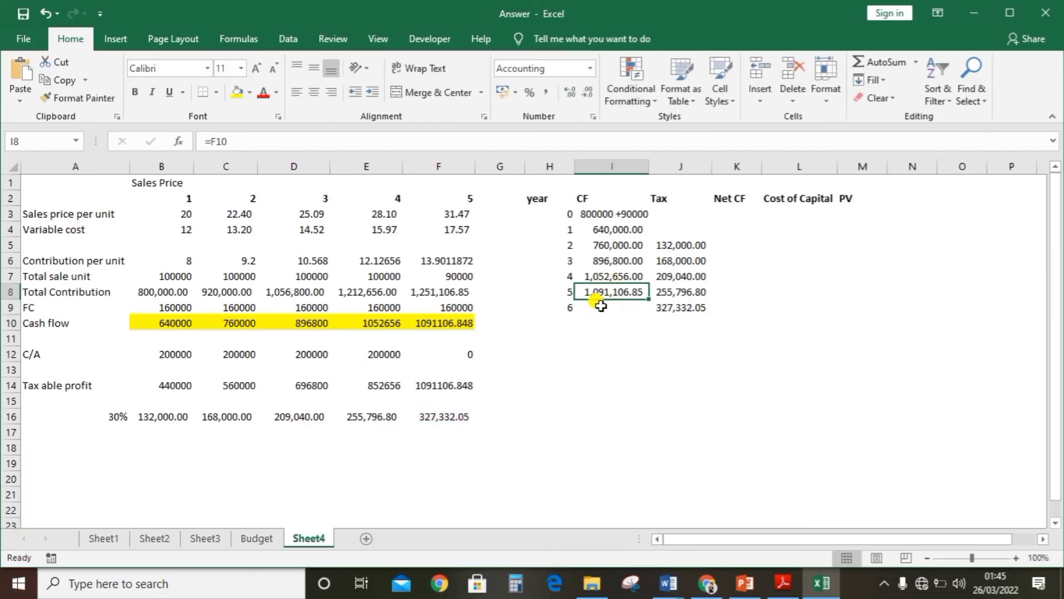
{"action": "left_click", "coordinate": [247, 142]}
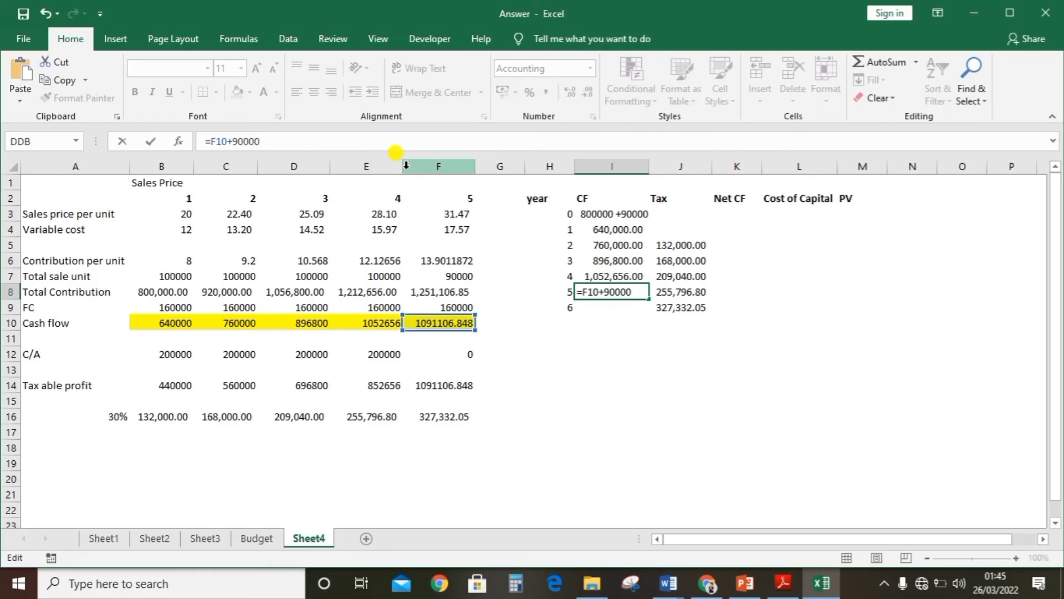
{"action": "key", "text": "Return"}
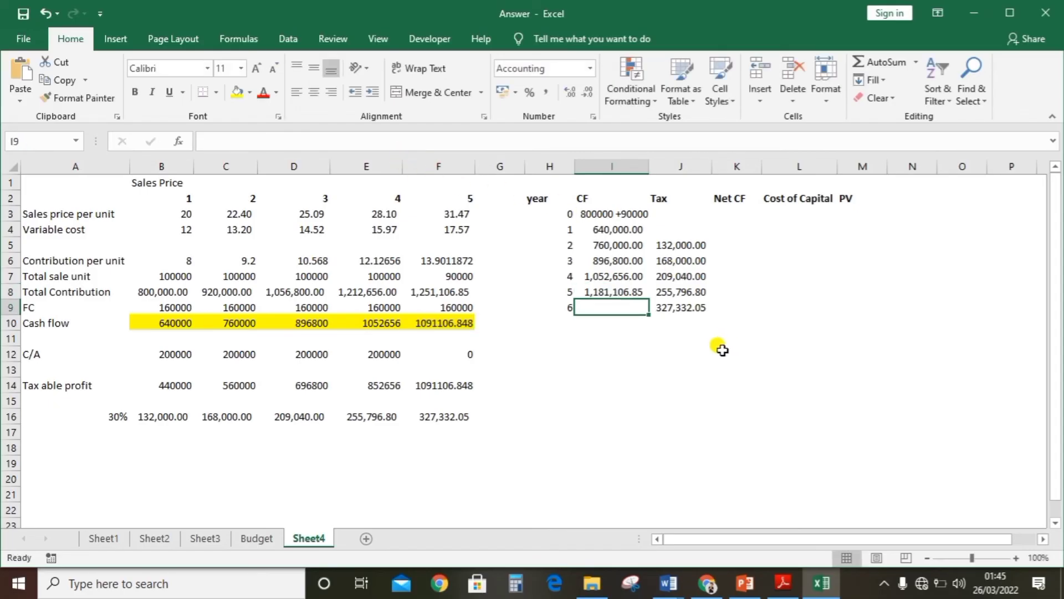
Enter the year 0 Net CF as -890000 in K3.
{"action": "left_click", "coordinate": [724, 322]}
{"action": "left_click", "coordinate": [704, 292]}
{"action": "left_click", "coordinate": [740, 214]}
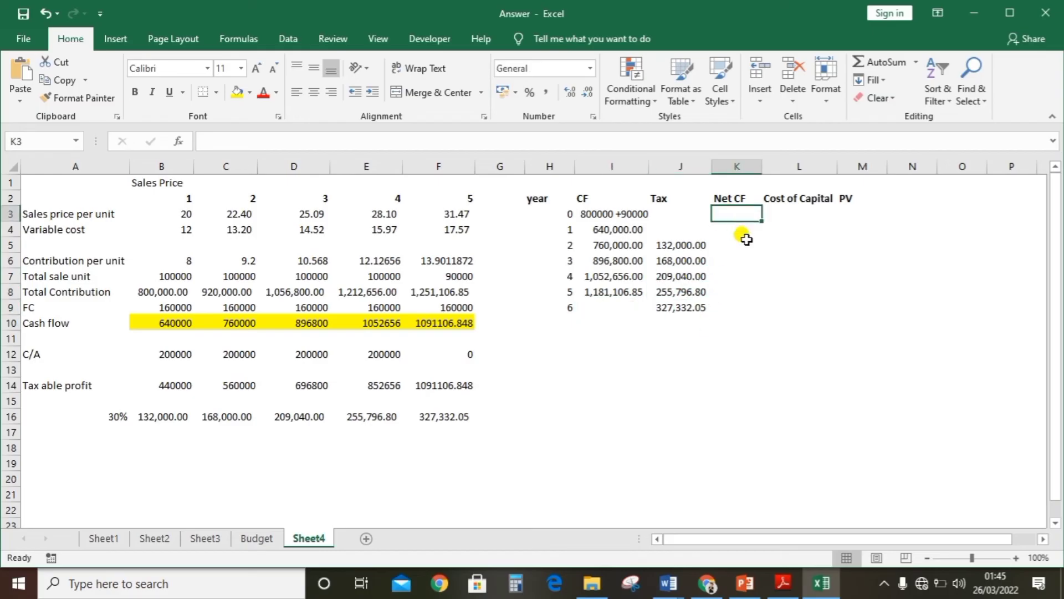
{"action": "type", "text": "="}
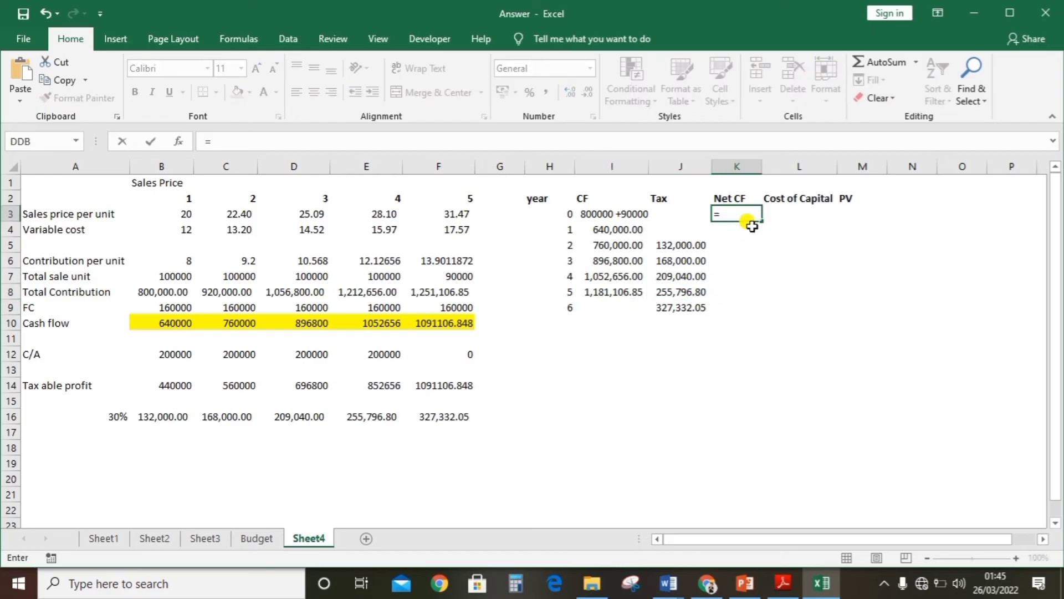
{"action": "key", "text": "BackSpace"}
{"action": "type", "text": "-"}
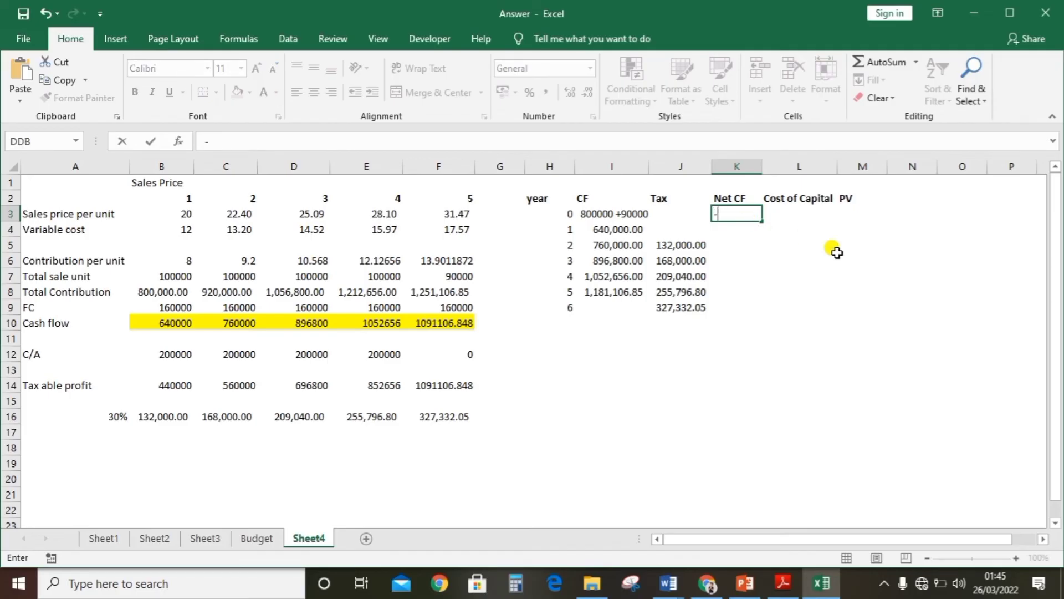
{"action": "type", "text": "890000"}
{"action": "key", "text": "Return"}
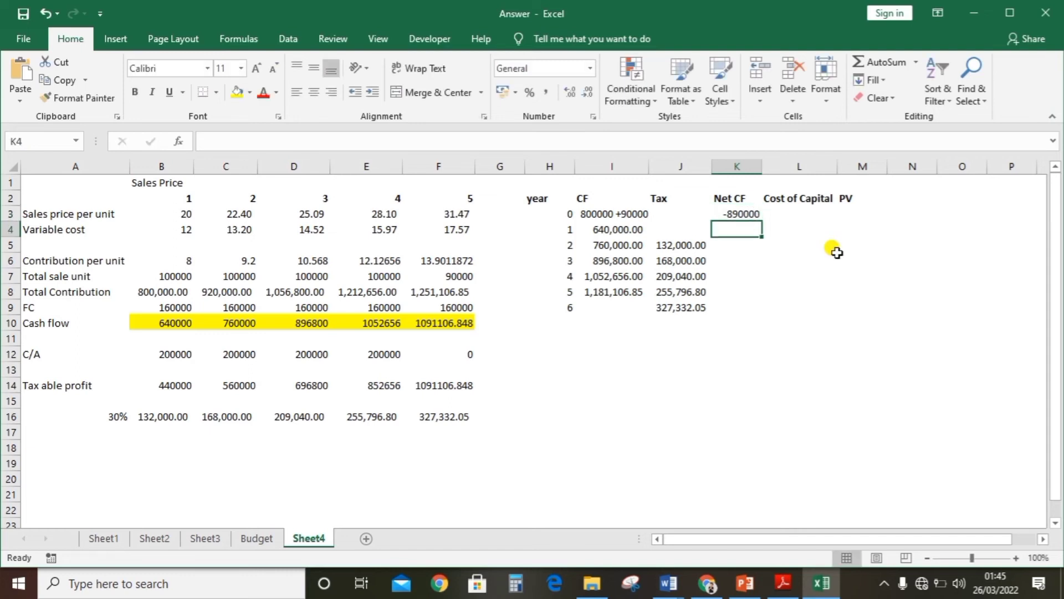
Calculate the year 1 Net CF in K4 with =I4-J4 and fill the formula down through K9 for year 6.
{"action": "type", "text": "="}
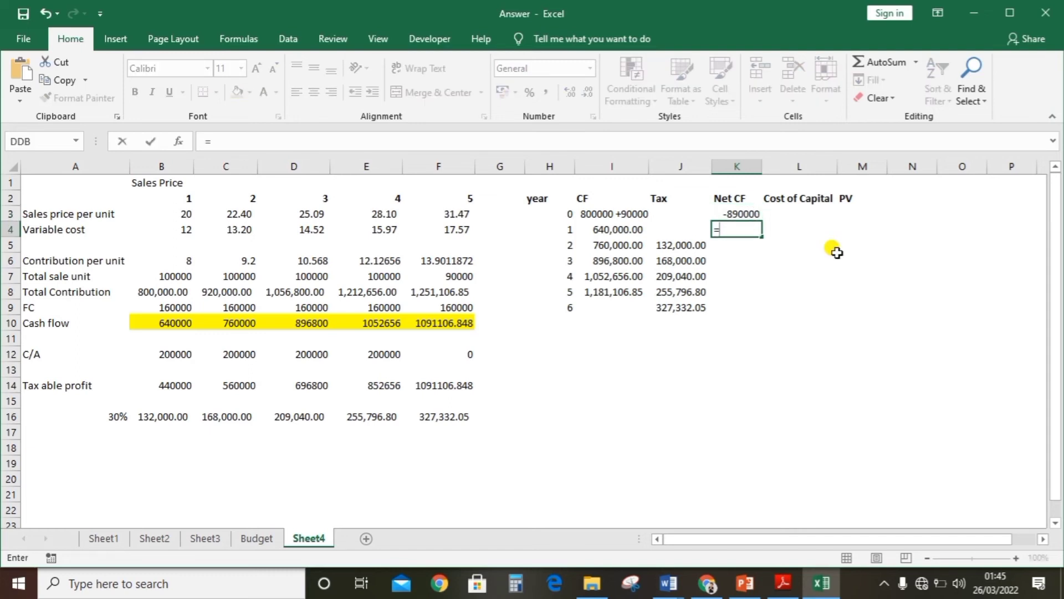
{"action": "left_click", "coordinate": [583, 228]}
{"action": "type", "text": "-"}
{"action": "left_click", "coordinate": [667, 230]}
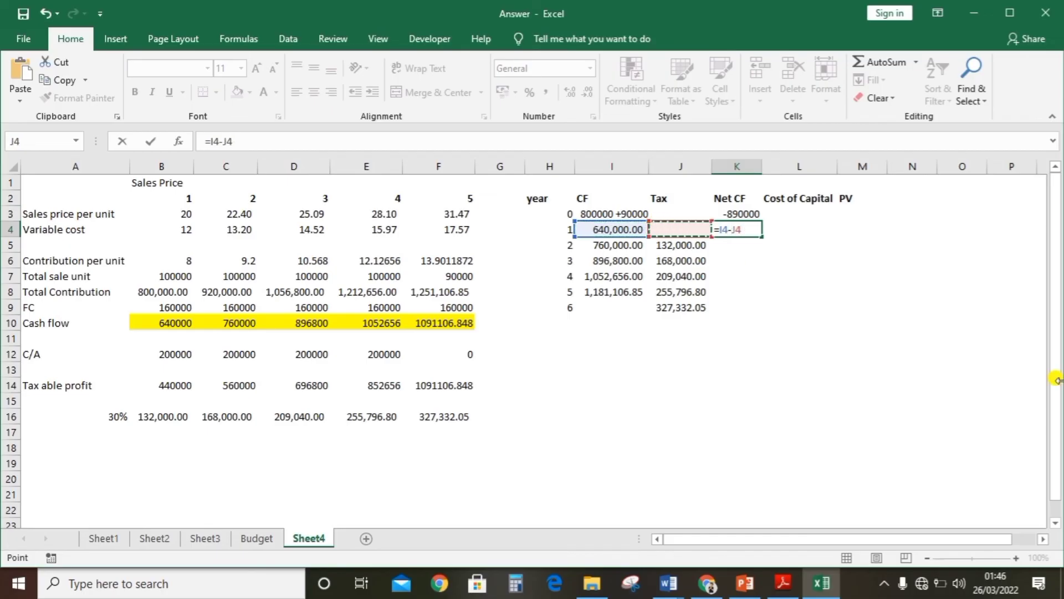
{"action": "key", "text": "Return"}
{"action": "left_click", "coordinate": [770, 229]}
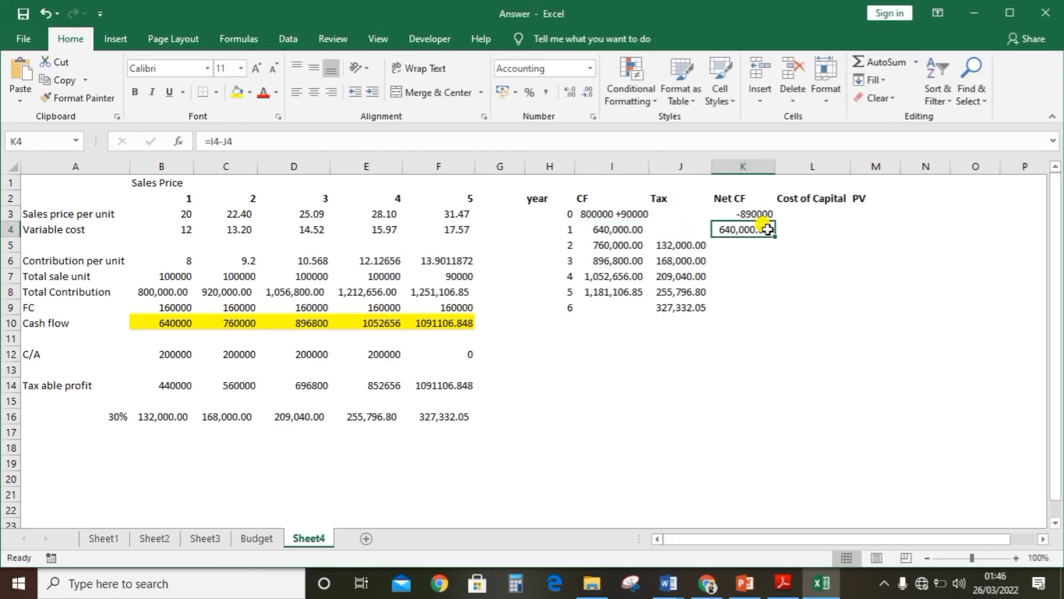
{"action": "left_click_drag", "start_coordinate": [775, 236], "coordinate": [751, 304]}
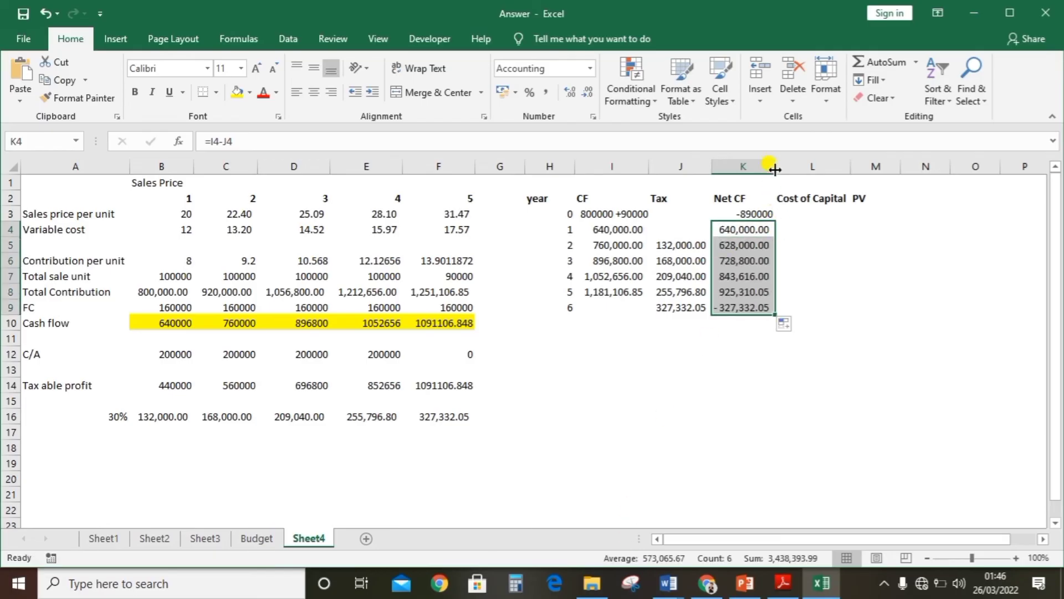
{"action": "left_click", "coordinate": [742, 213]}
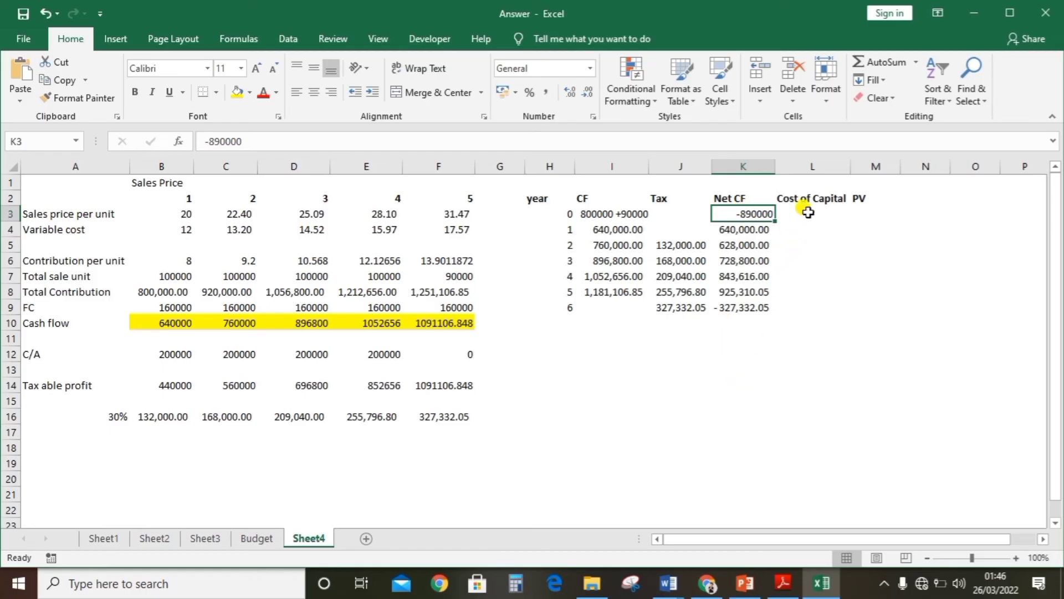
Check the cost of capital in the Question 01 PDF and enter 15% in L1 above the Cost of Capital heading.
{"action": "left_click", "coordinate": [805, 215]}
{"action": "left_click", "coordinate": [807, 183]}
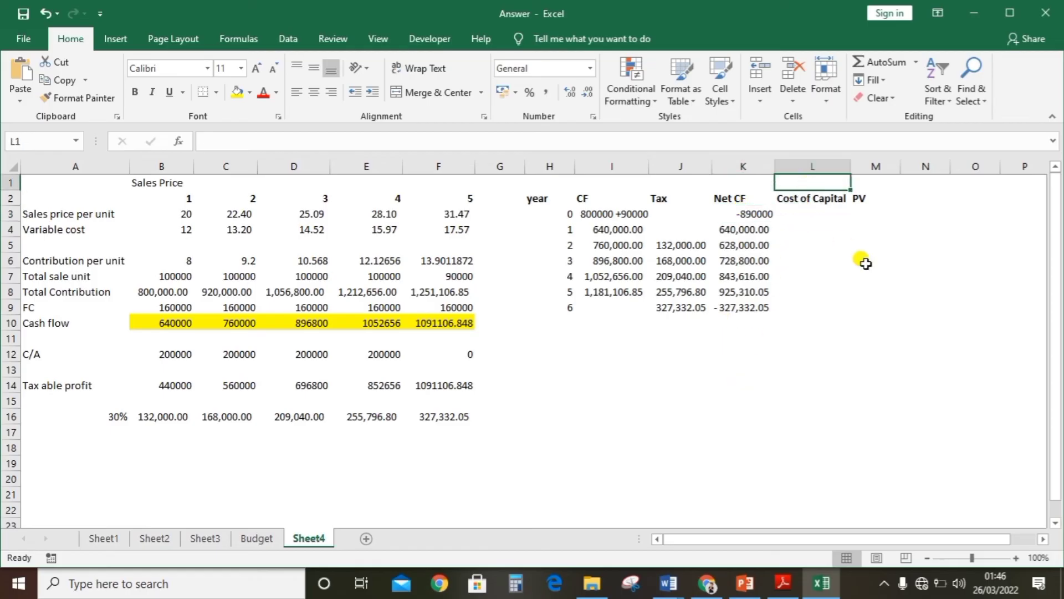
{"action": "left_click", "coordinate": [782, 582]}
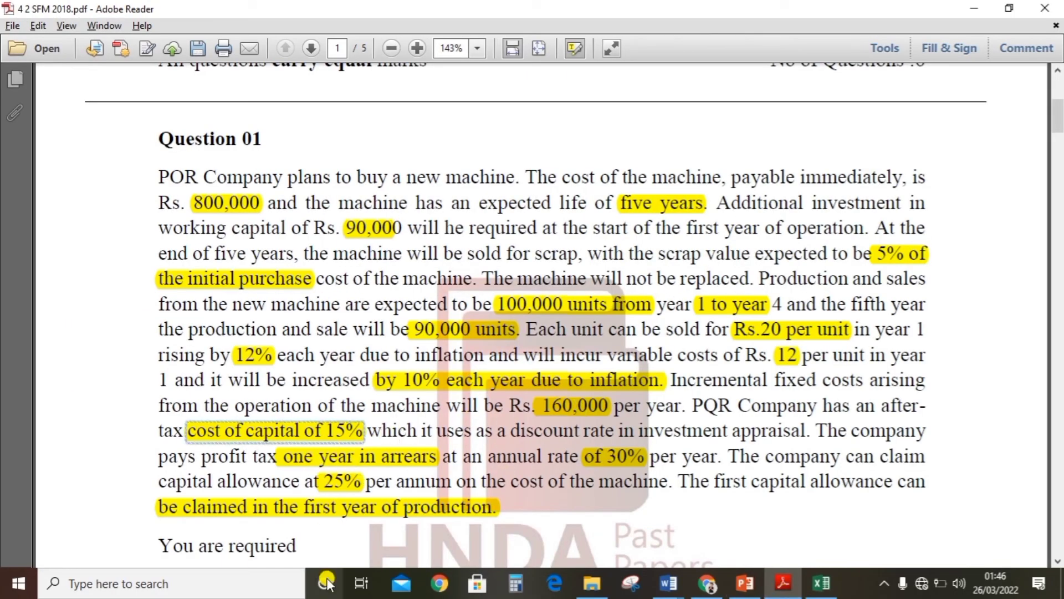
{"action": "key", "text": "alt+Tab"}
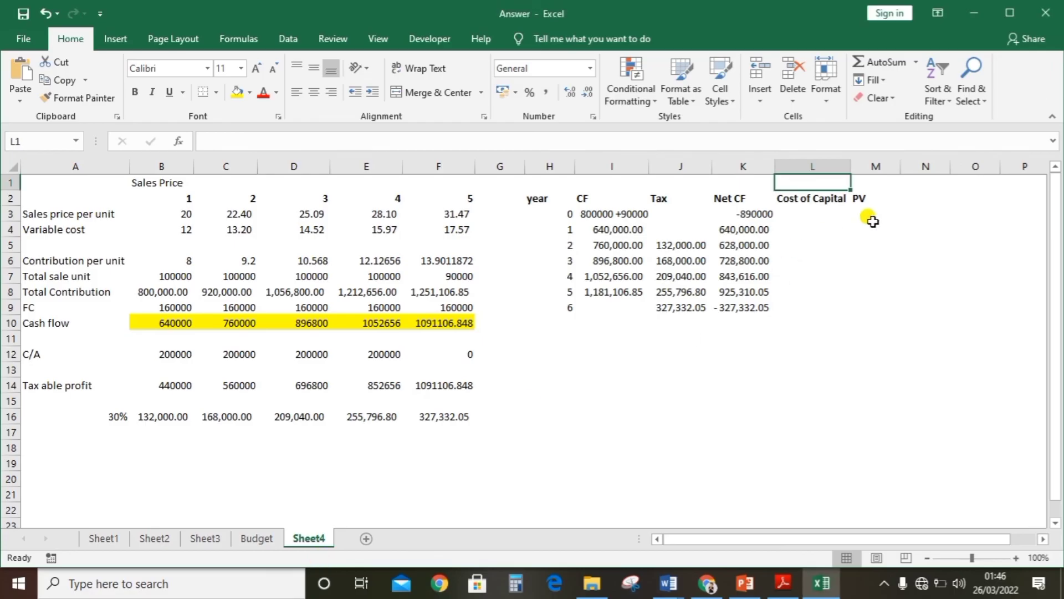
{"action": "type", "text": "15"}
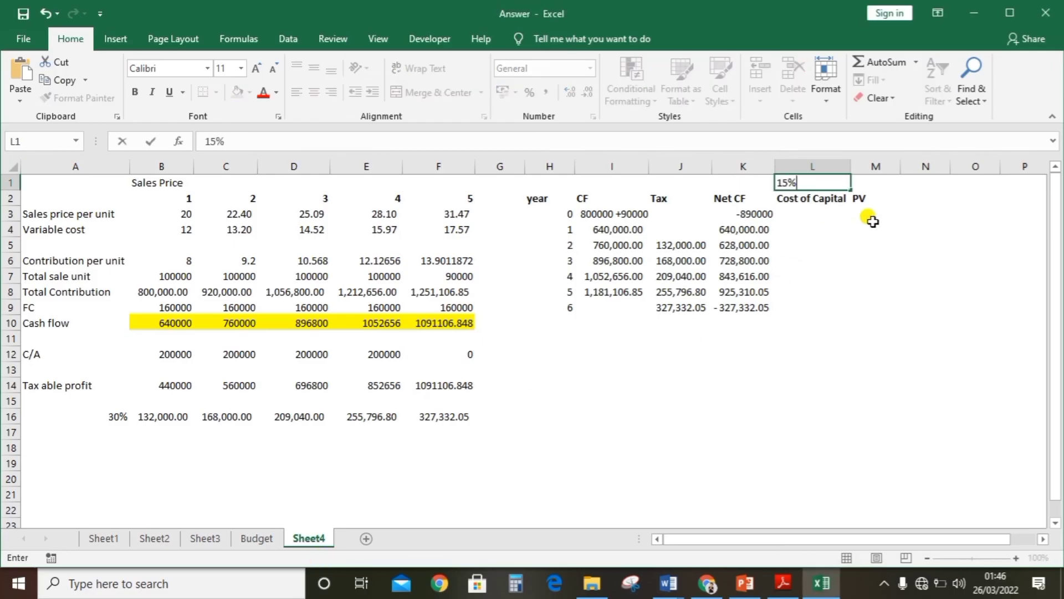
{"action": "key", "text": "Return"}
Enter discount factors of 1.000 for year 0 in L3 and, from the PDF's 15% row, 0.8696 for year 1 in L4.
{"action": "key", "text": "Down"}
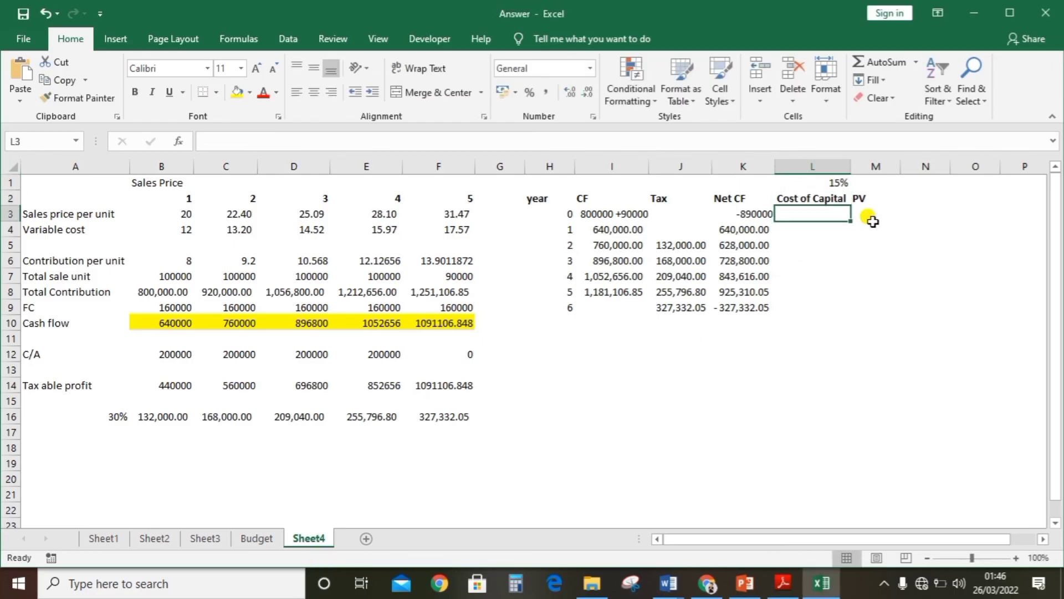
{"action": "type", "text": "1."}
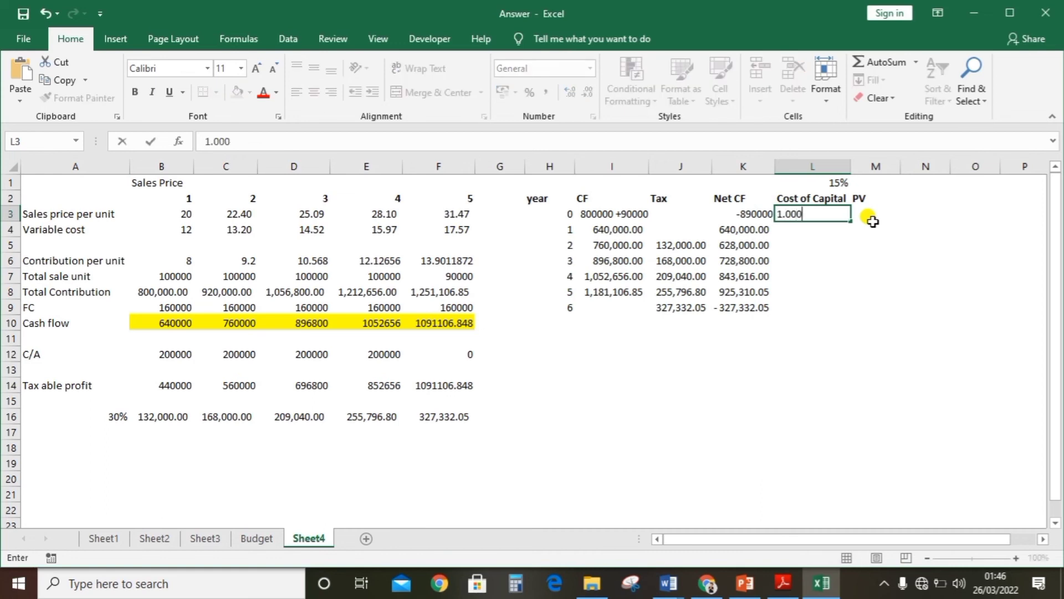
{"action": "key", "text": "Return"}
{"action": "key", "text": "alt+Tab"}
{"action": "scroll", "coordinate": [536, 363], "scroll_direction": "down", "scroll_amount": 10}
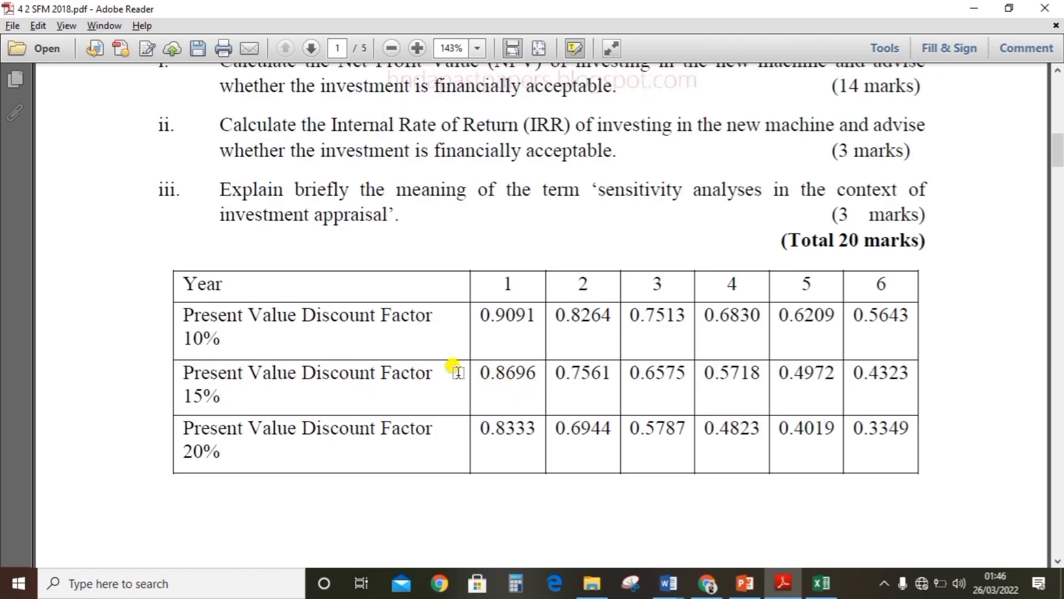
{"action": "key", "text": "alt+Tab"}
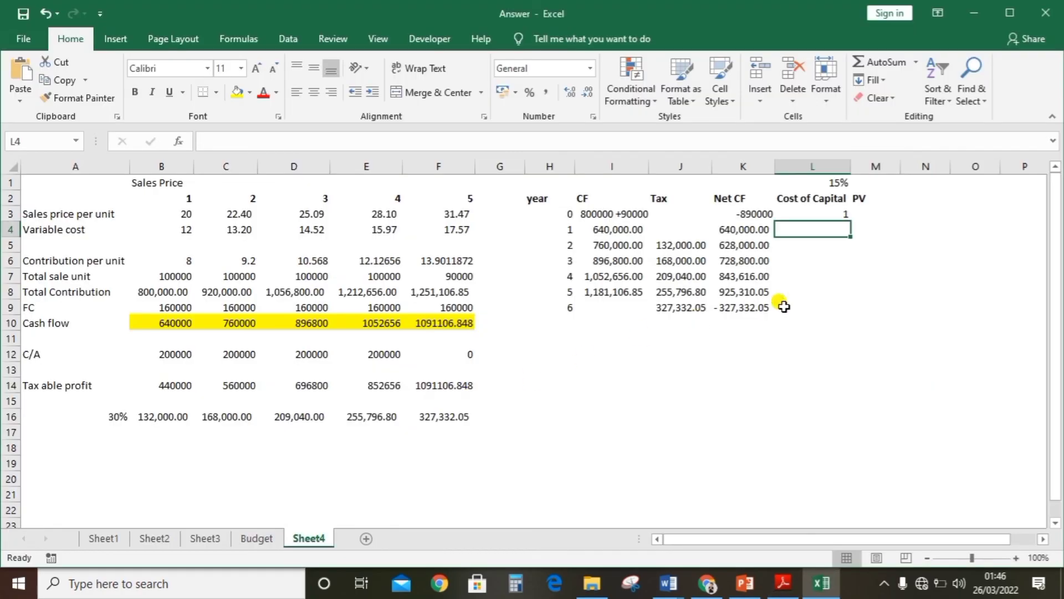
{"action": "type", "text": "0."}
{"action": "key", "text": "Return"}
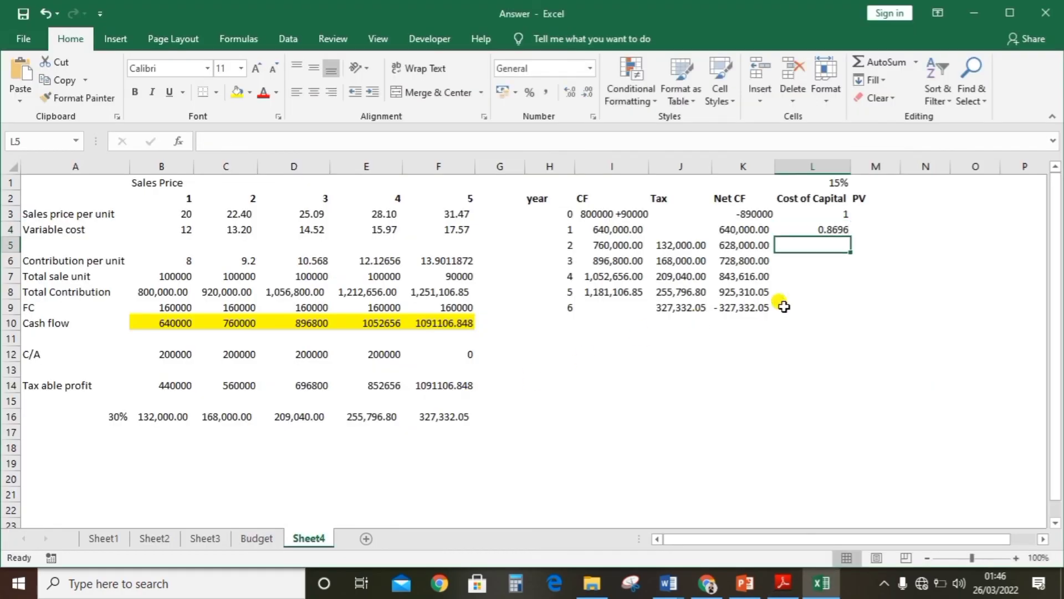
Copy the 15% discount factors for years 2 and 3 from the PDF table, entering 0.7561 in L5 and 0.6575 in L6.
{"action": "key", "text": "alt+Tab"}
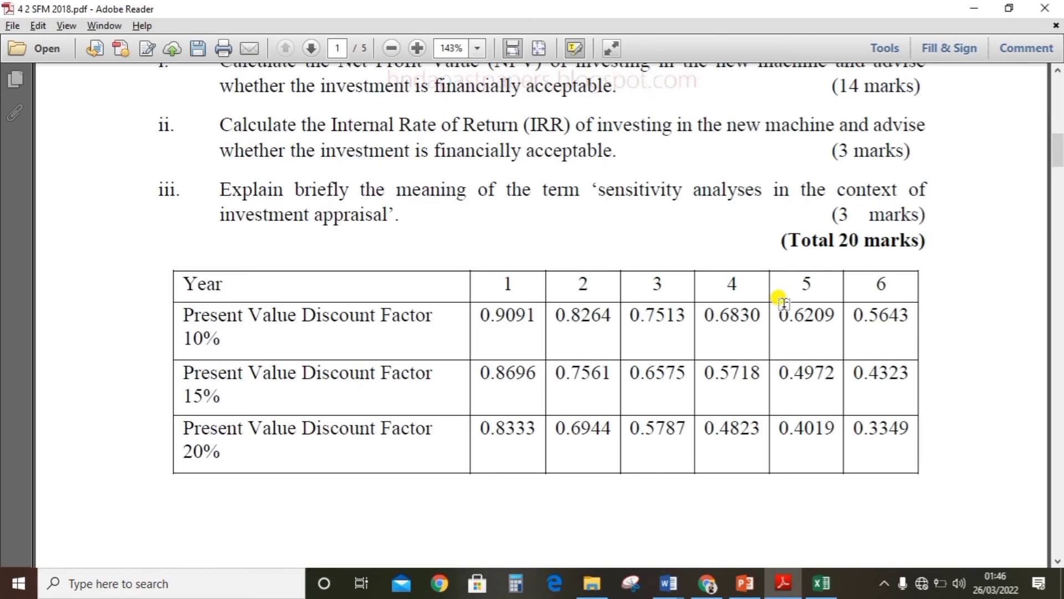
{"action": "key", "text": "alt+Tab"}
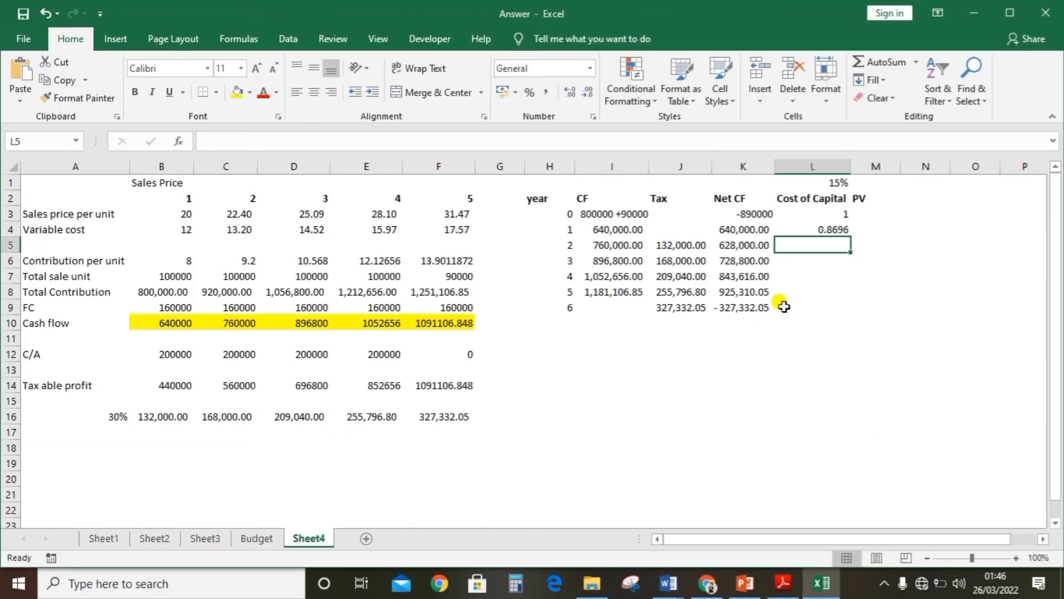
{"action": "type", "text": "0.756"}
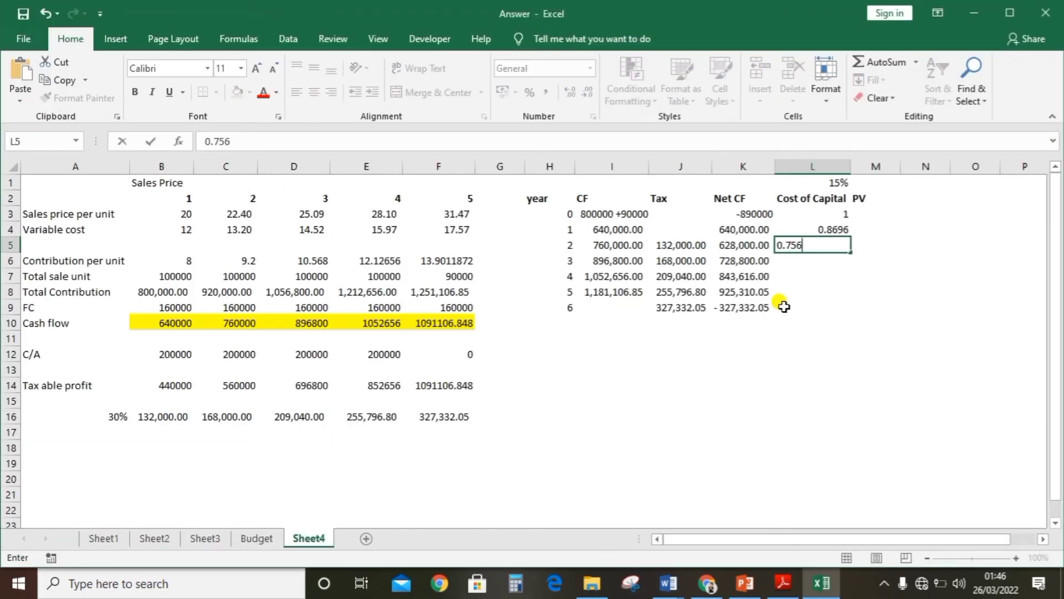
{"action": "type", "text": "1"}
{"action": "key", "text": "Return"}
{"action": "key", "text": "alt+Tab"}
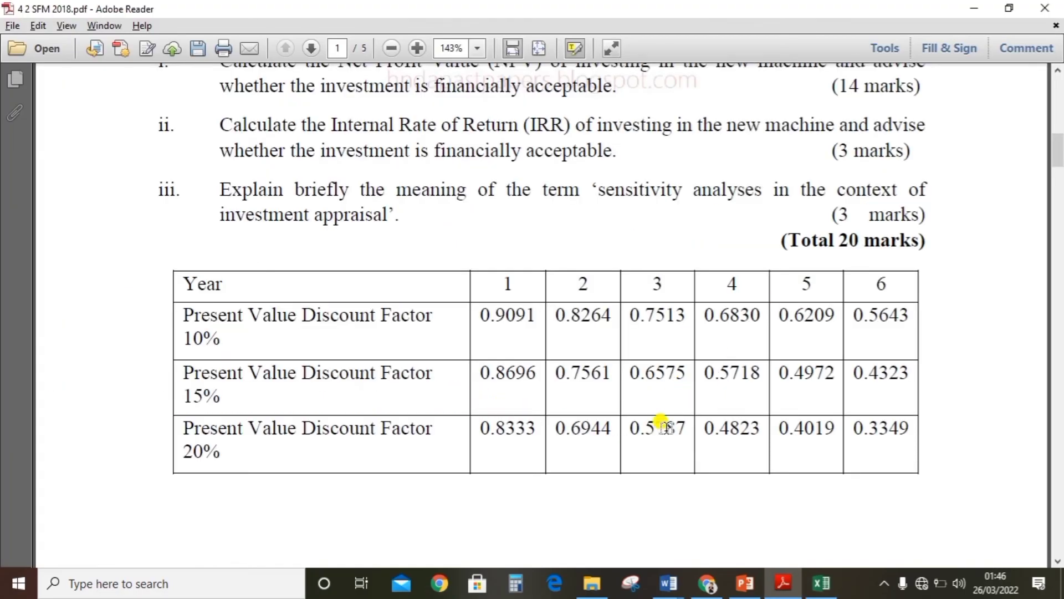
{"action": "key", "text": "alt+Tab"}
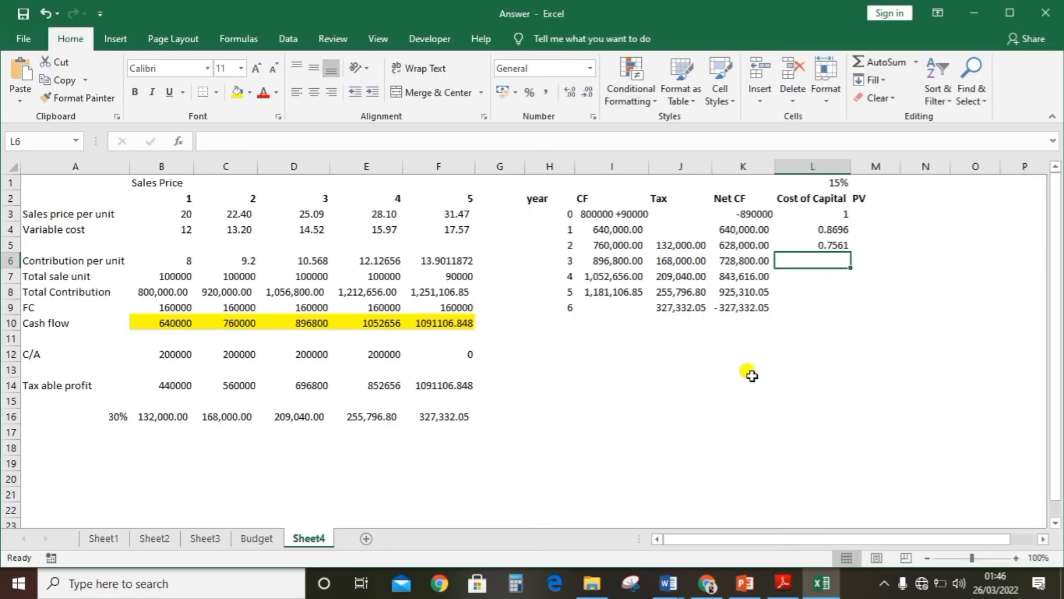
{"action": "type", "text": "0.6575"}
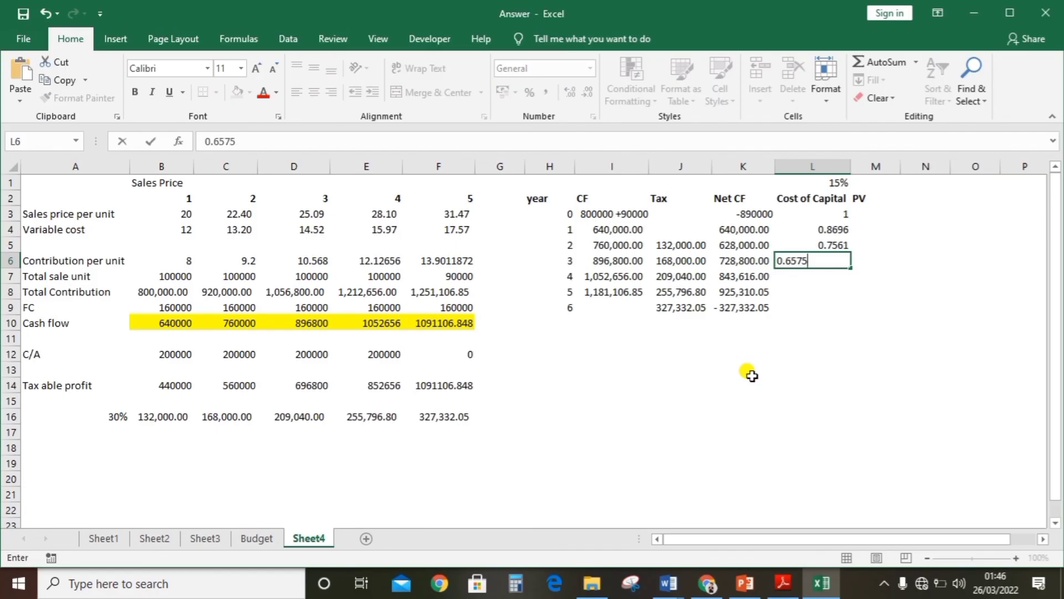
{"action": "key", "text": "Return"}
Look up the year 4 discount factor at 15% in the PDF, dismissing the Windows licence notice, and enter 0.5718 in L7.
{"action": "key", "text": "alt+Tab"}
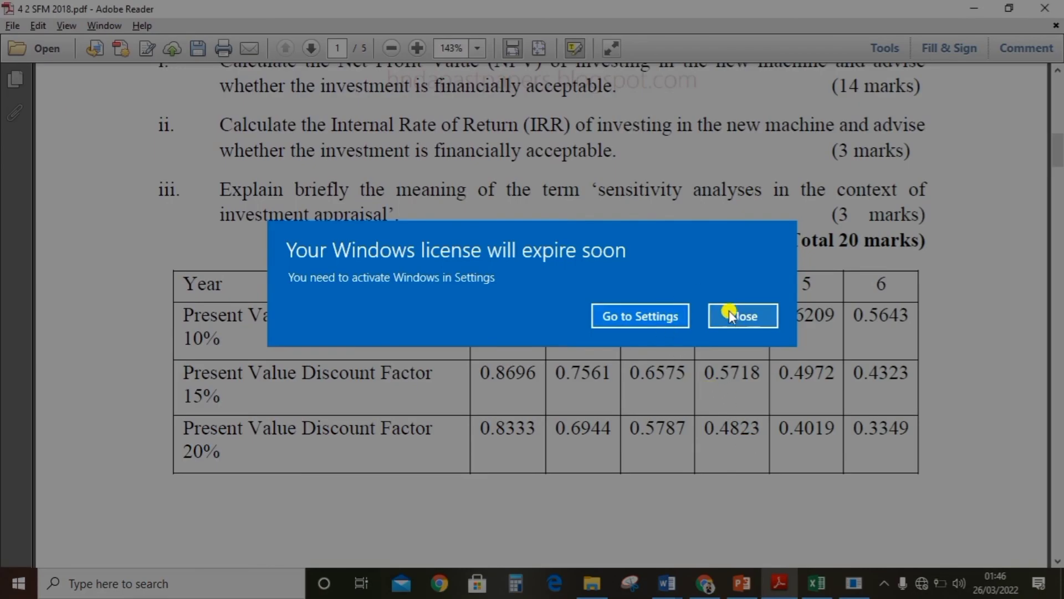
{"action": "left_click", "coordinate": [730, 312]}
{"action": "key", "text": "alt+Tab"}
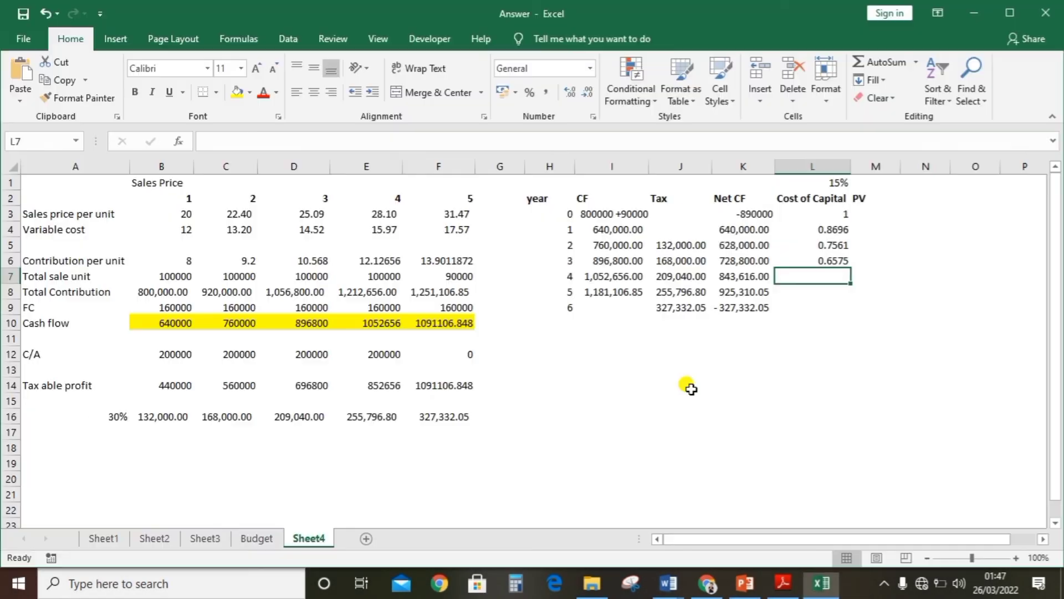
{"action": "type", "text": "0.5718"}
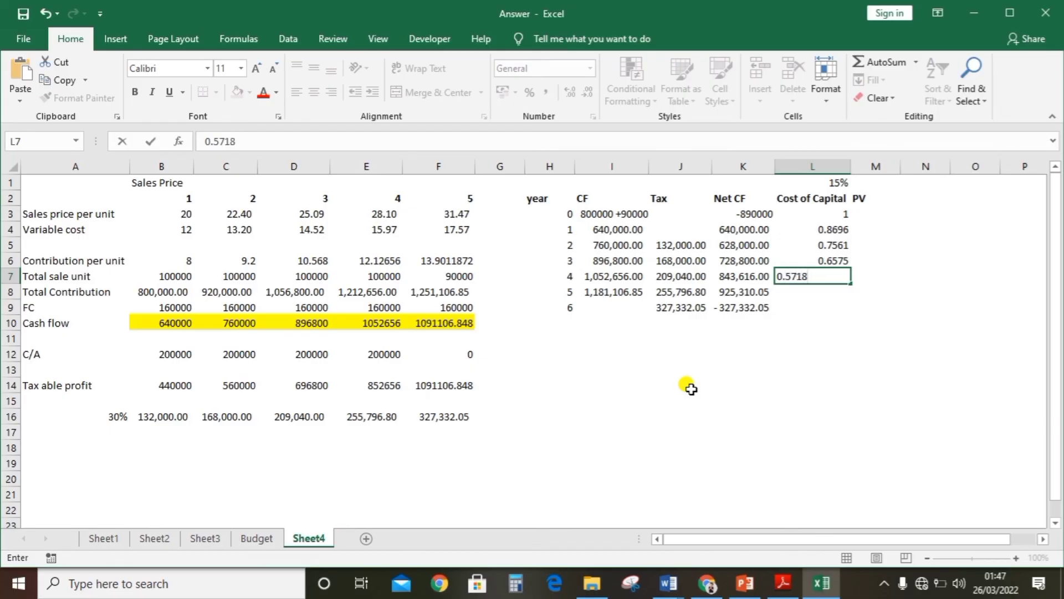
{"action": "key", "text": "Return"}
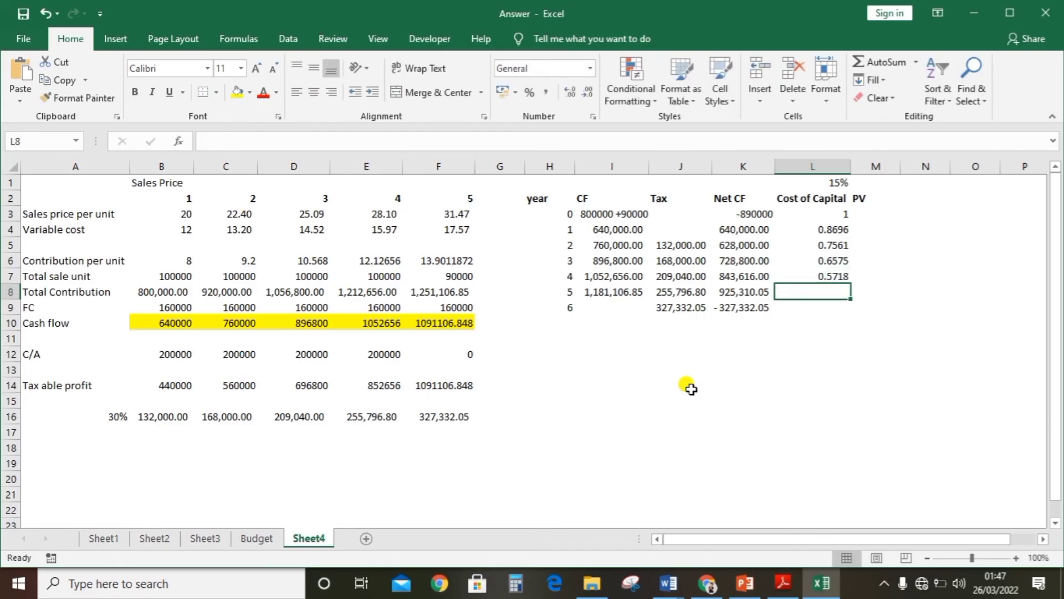
Complete the 15% discount factors from the PDF table with 0.4972 for year 5 in L8 and 0.4323 for year 6 in L9.
{"action": "key", "text": "alt+Tab"}
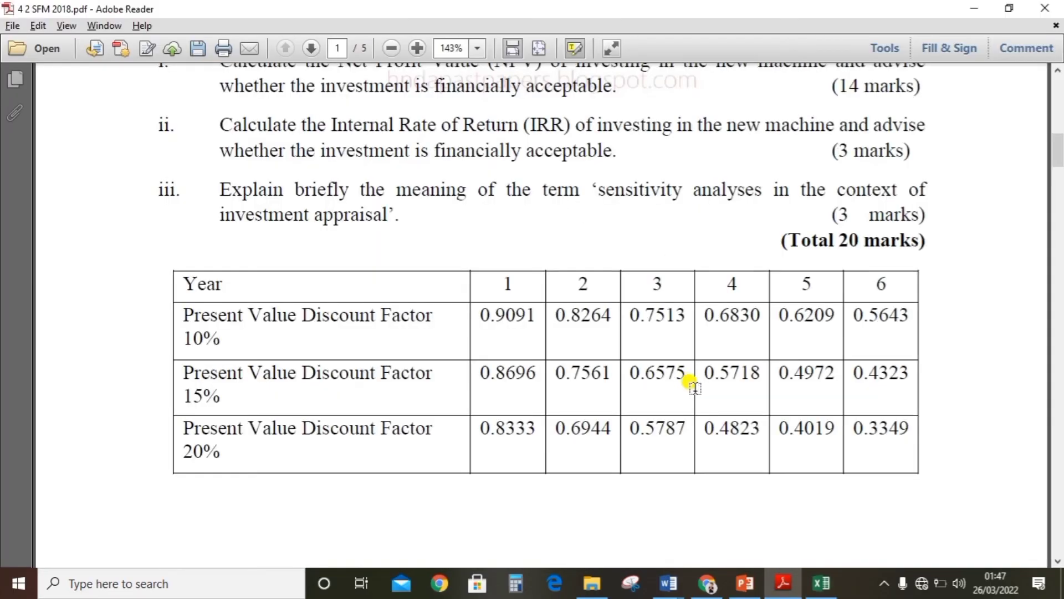
{"action": "key", "text": "alt+Tab"}
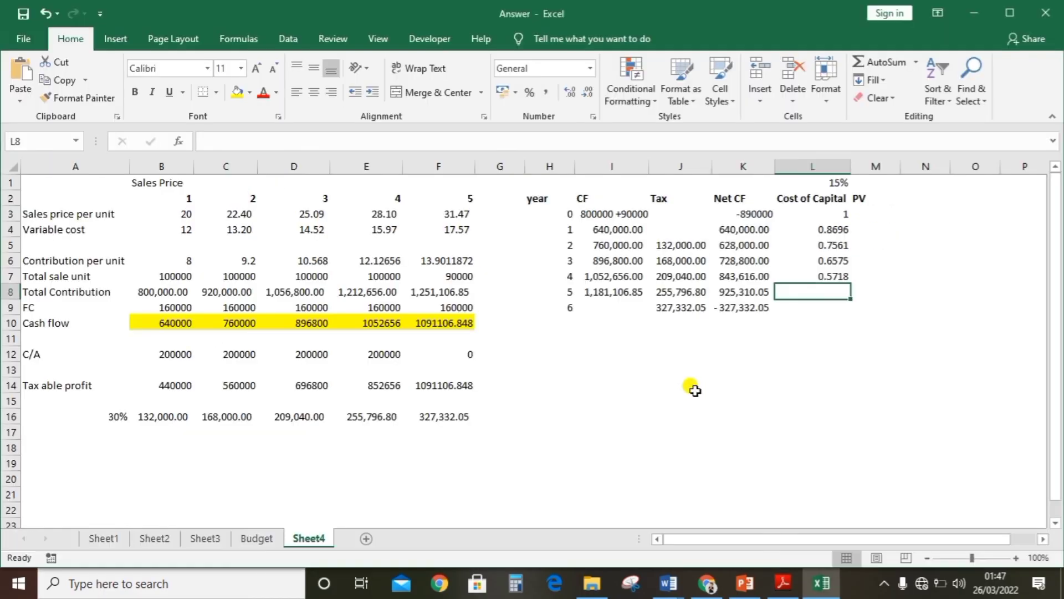
{"action": "type", "text": "0.4972"}
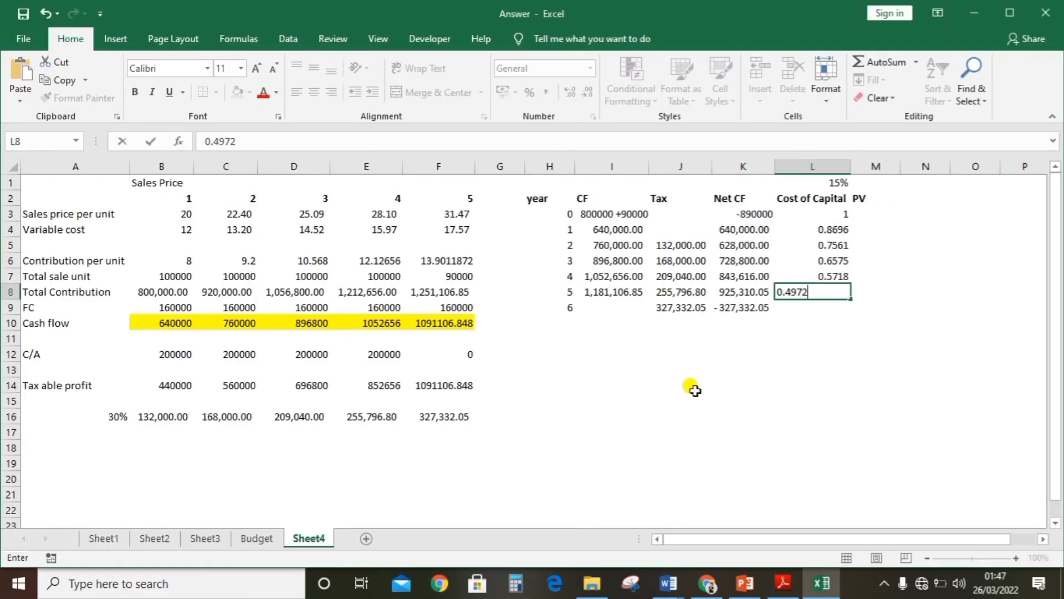
{"action": "key", "text": "Return"}
{"action": "key", "text": "alt+Tab"}
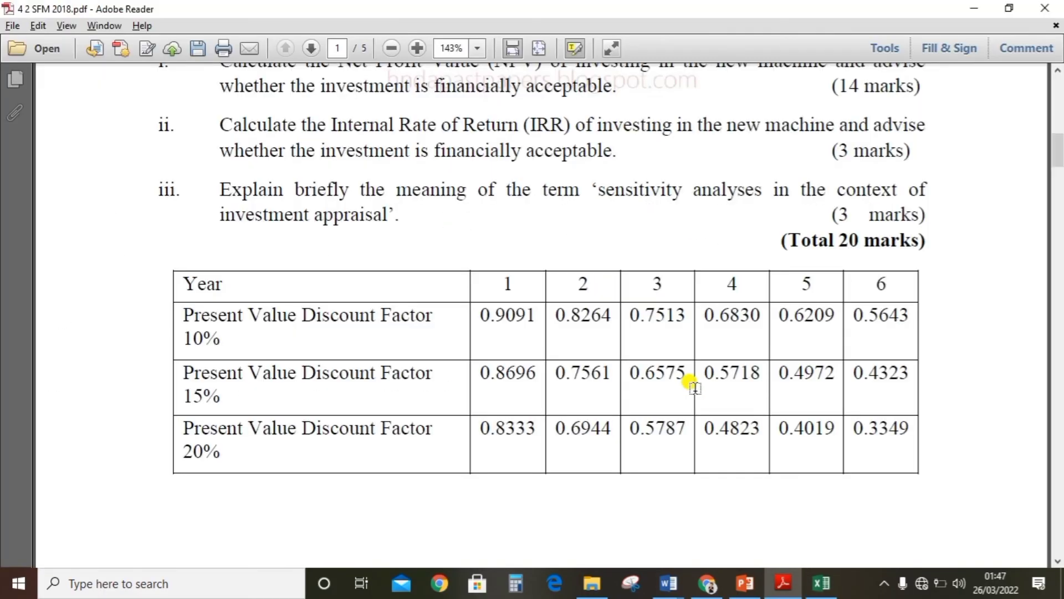
{"action": "key", "text": "alt+Tab"}
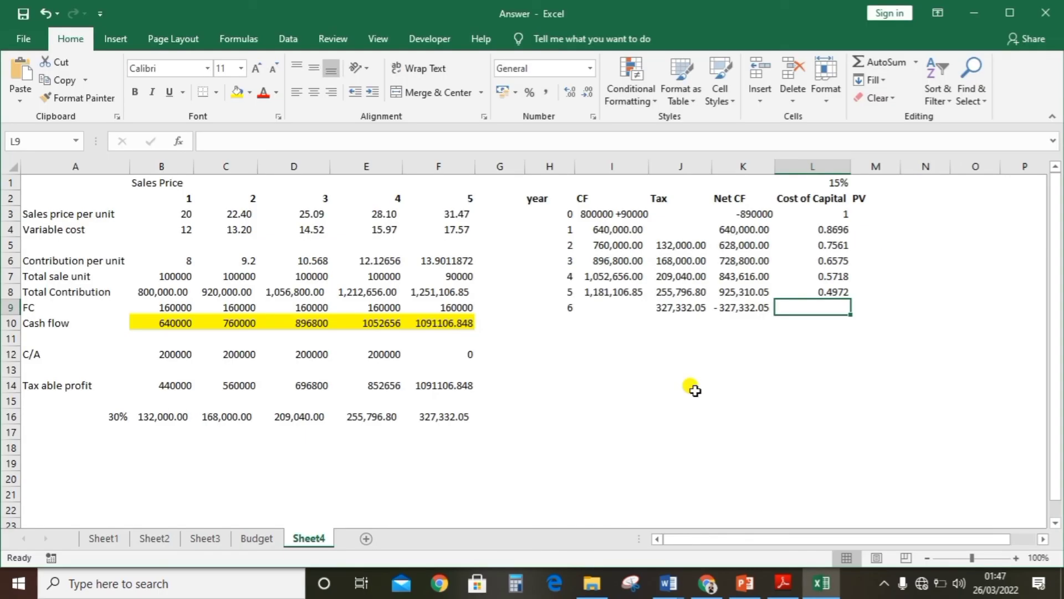
{"action": "type", "text": "0.4323"}
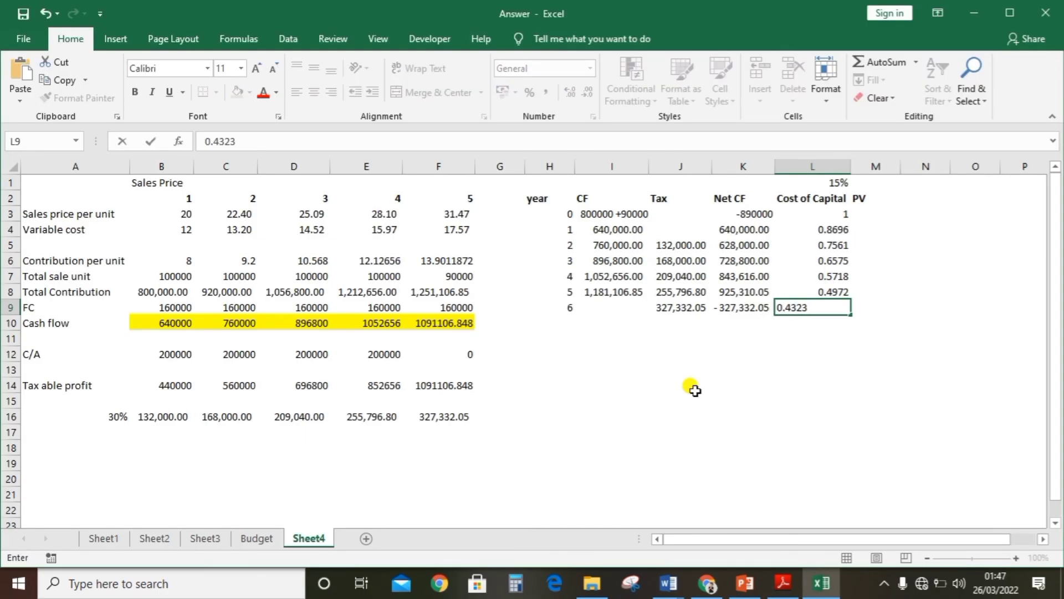
{"action": "key", "text": "Return"}
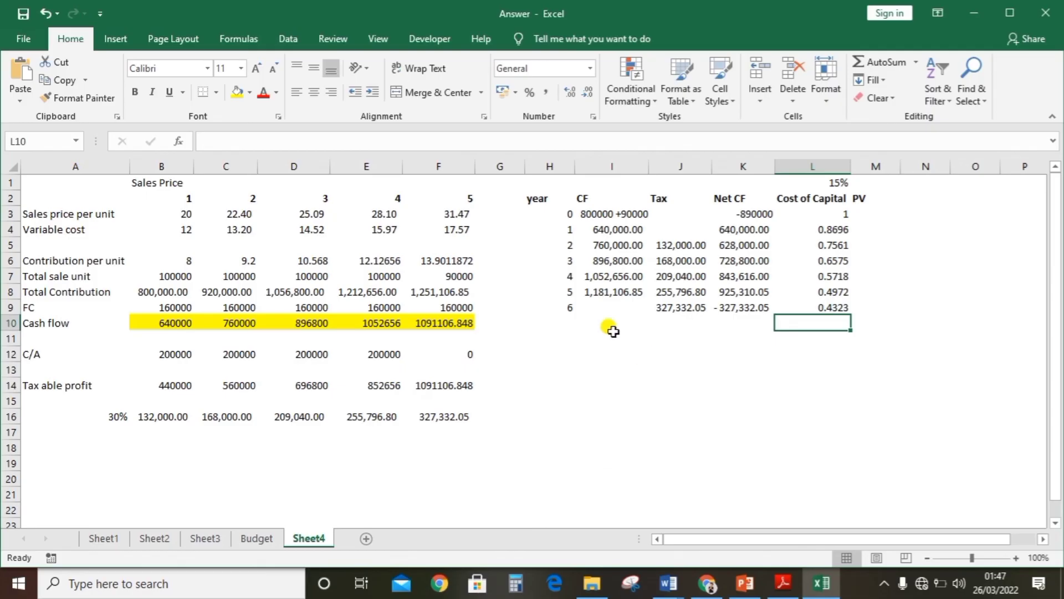
Calculate the year 0 present value in M3 as =K3*L3 and fill the formula through M9 for years 1 to 6.
{"action": "left_click", "coordinate": [882, 219]}
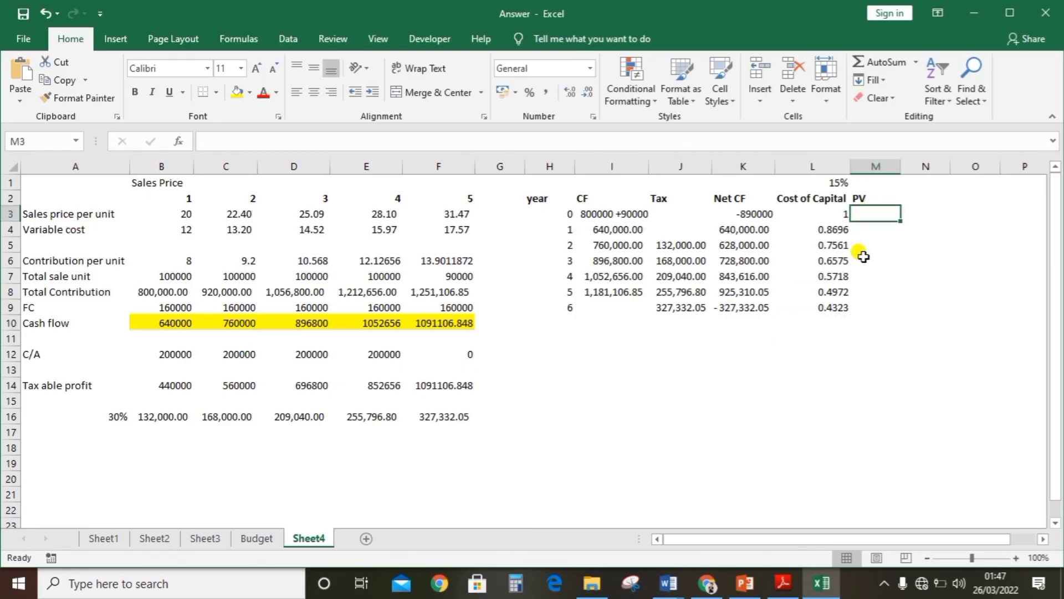
{"action": "type", "text": "="}
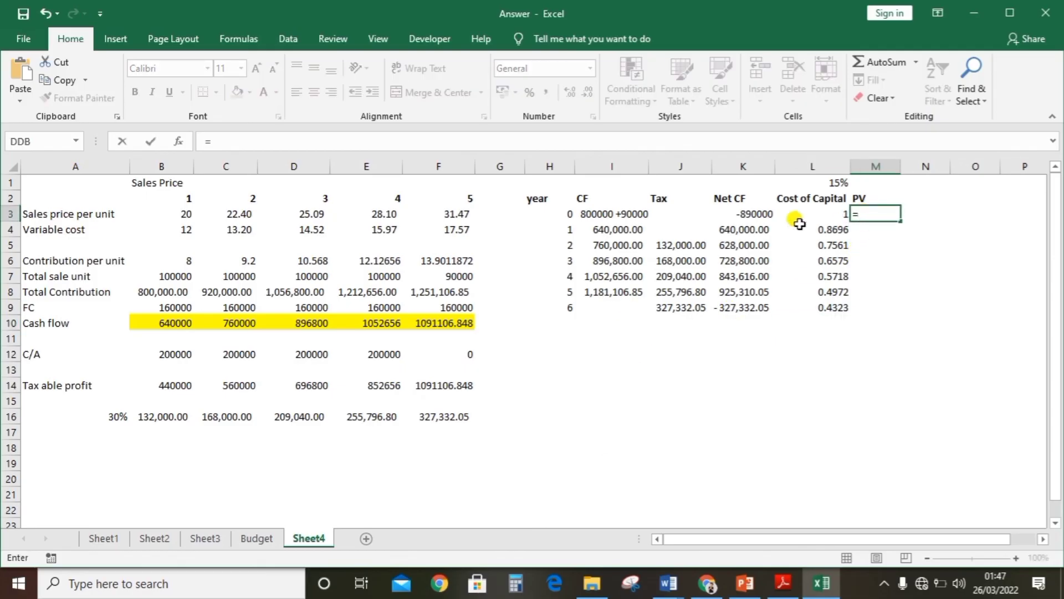
{"action": "left_click", "coordinate": [749, 213]}
{"action": "type", "text": "*"}
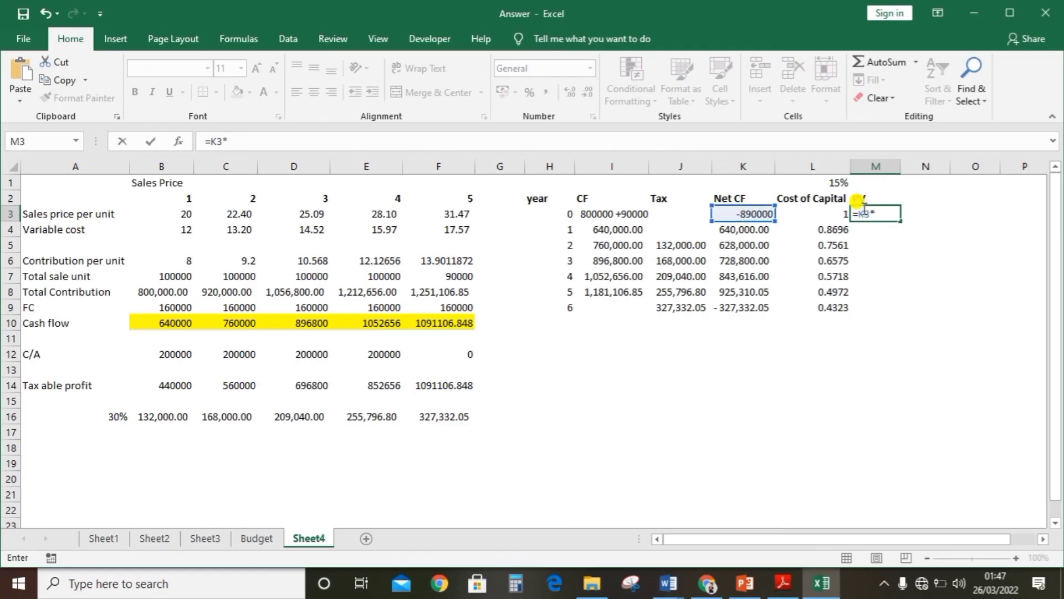
{"action": "left_click", "coordinate": [817, 216]}
{"action": "key", "text": "Return"}
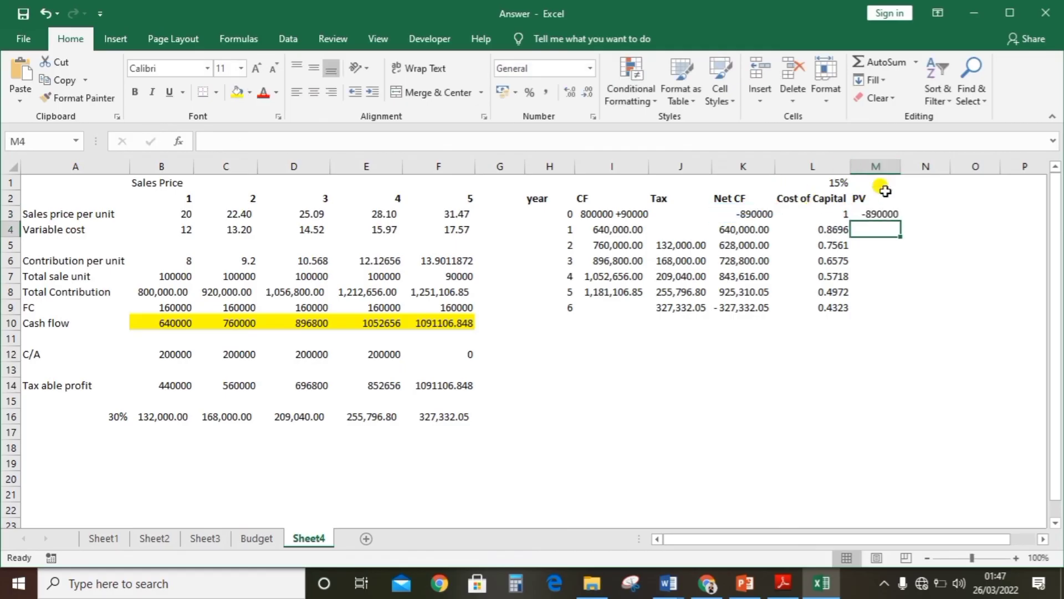
{"action": "left_click", "coordinate": [890, 212]}
{"action": "left_click_drag", "start_coordinate": [900, 223], "coordinate": [877, 310]}
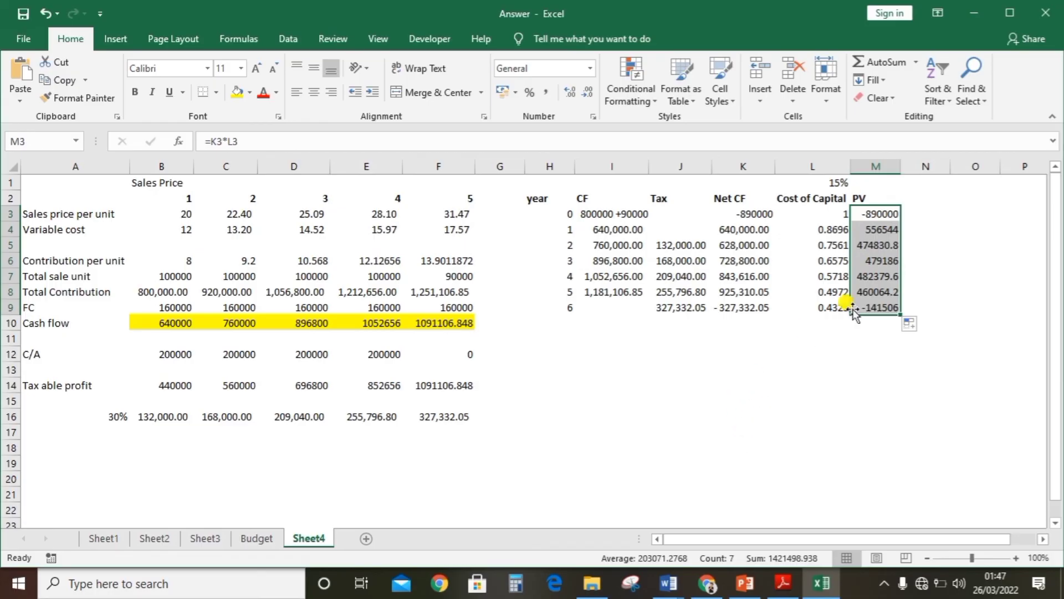
Total the present values in M11 with =SUM(M3:M10) and apply the comma number format to it.
{"action": "left_click", "coordinate": [881, 335]}
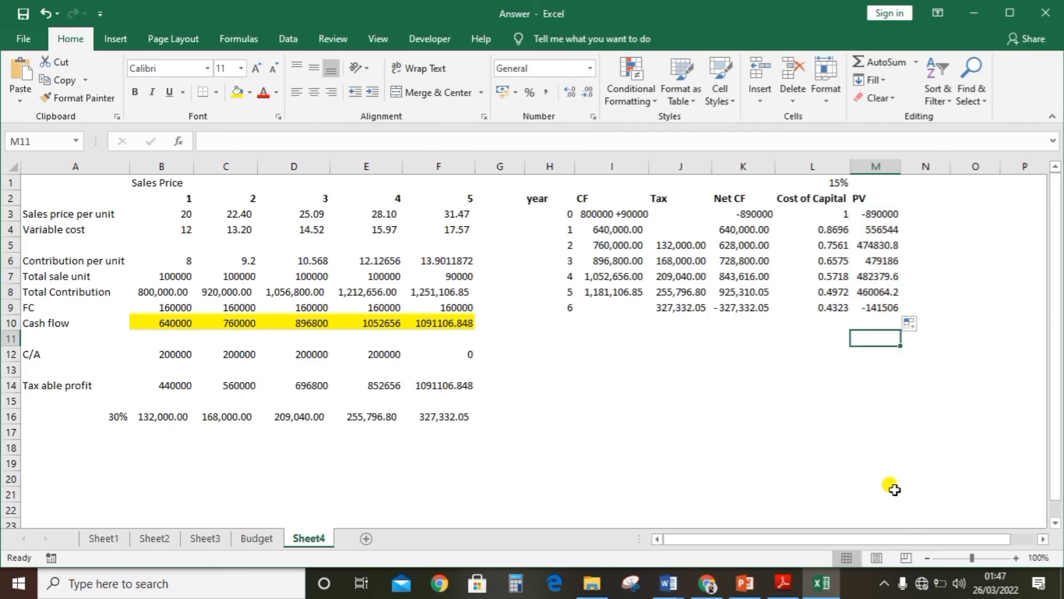
{"action": "key", "text": "alt+equal"}
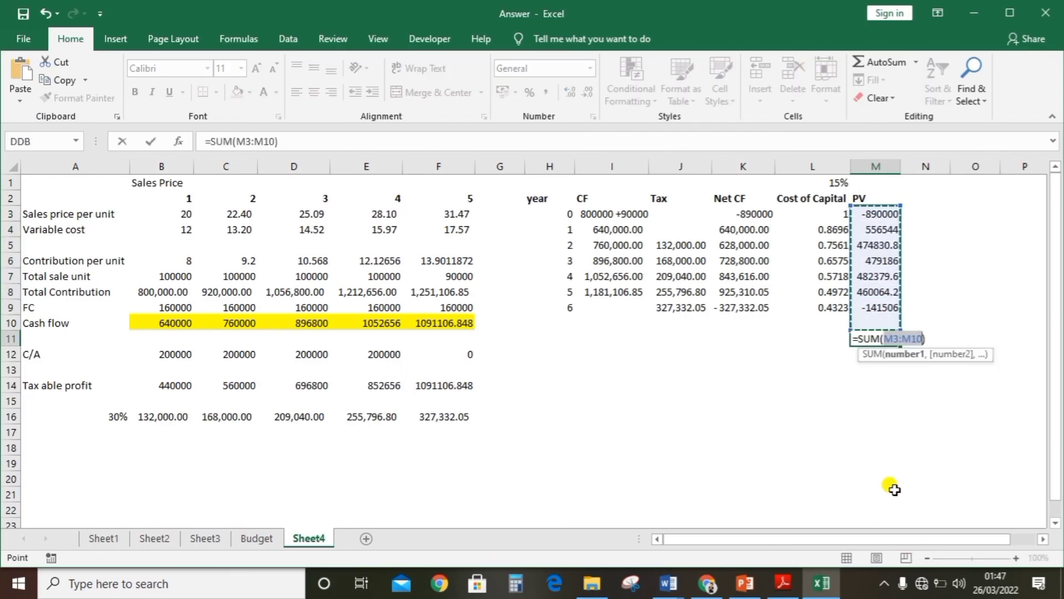
{"action": "key", "text": "Return"}
{"action": "left_click", "coordinate": [876, 336]}
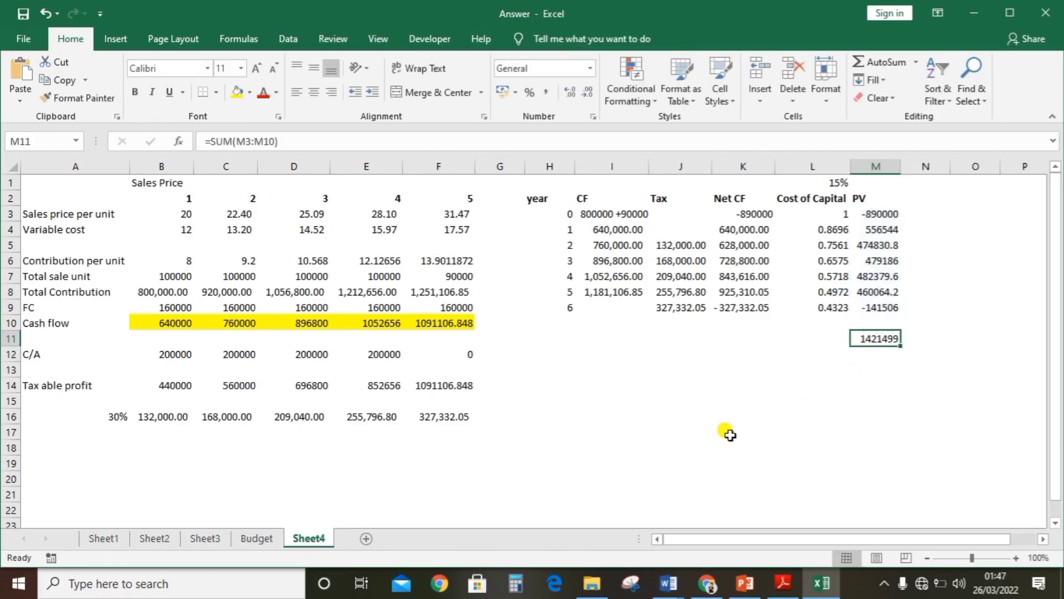
{"action": "left_click", "coordinate": [545, 92]}
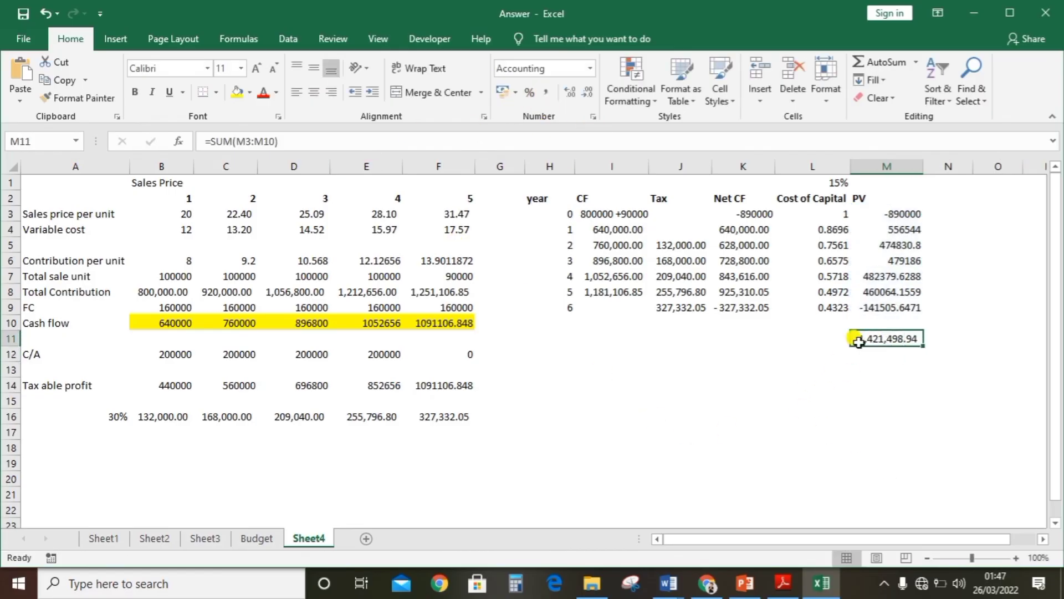
Label the present value total NPV in L11 and give M11 a top and thick bottom border.
{"action": "left_click", "coordinate": [797, 323]}
{"action": "left_click", "coordinate": [793, 336]}
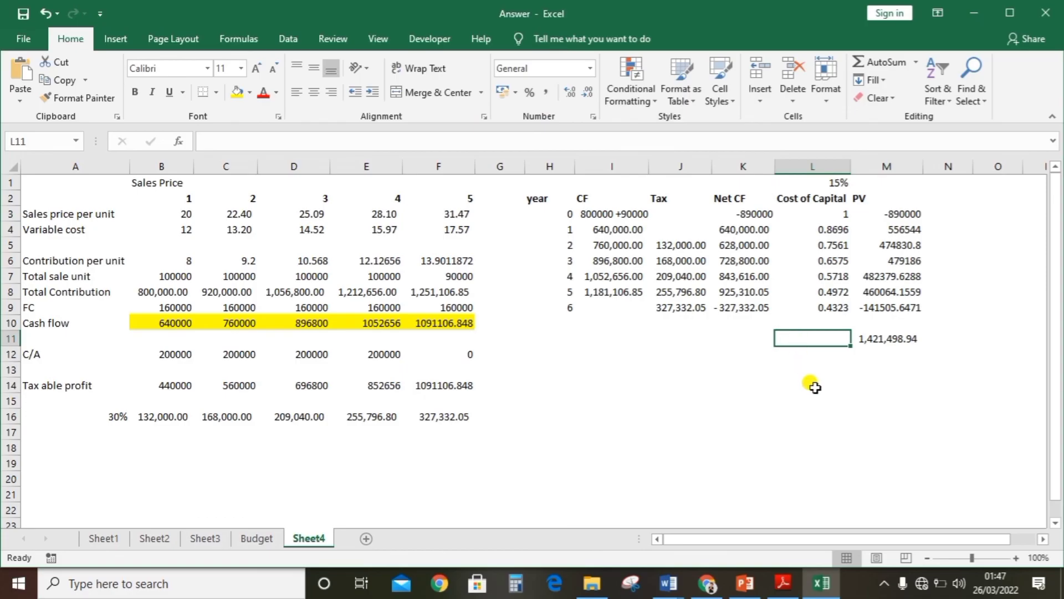
{"action": "type", "text": "NPV"}
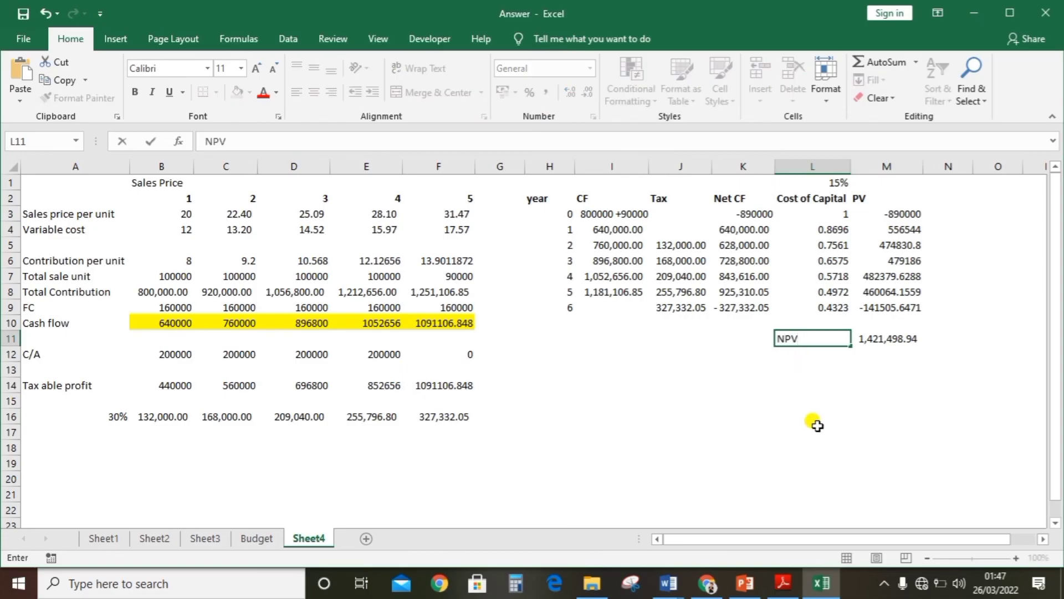
{"action": "key", "text": "Tab"}
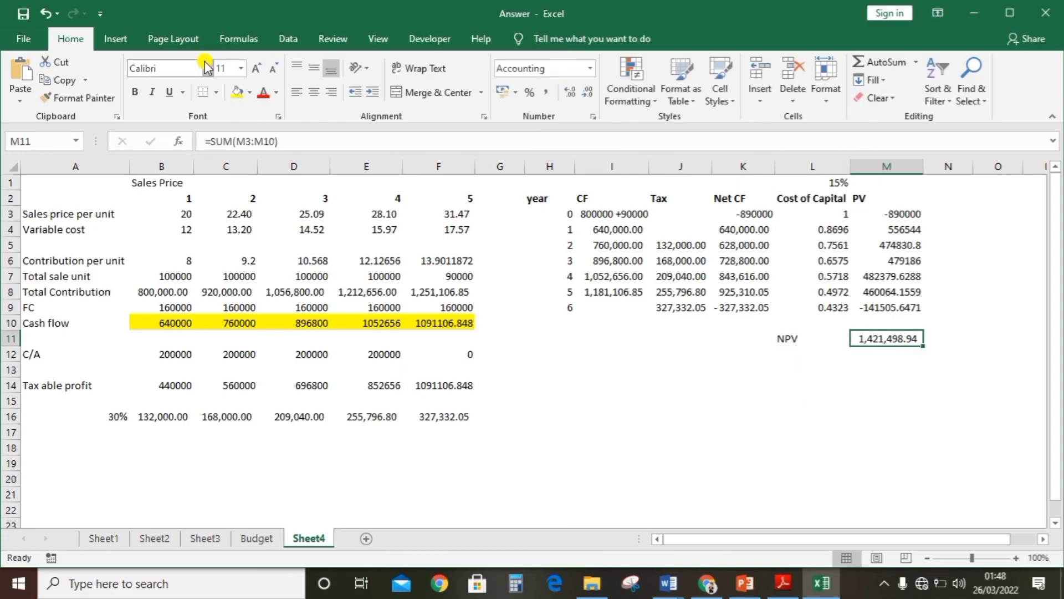
{"action": "left_click", "coordinate": [217, 93]}
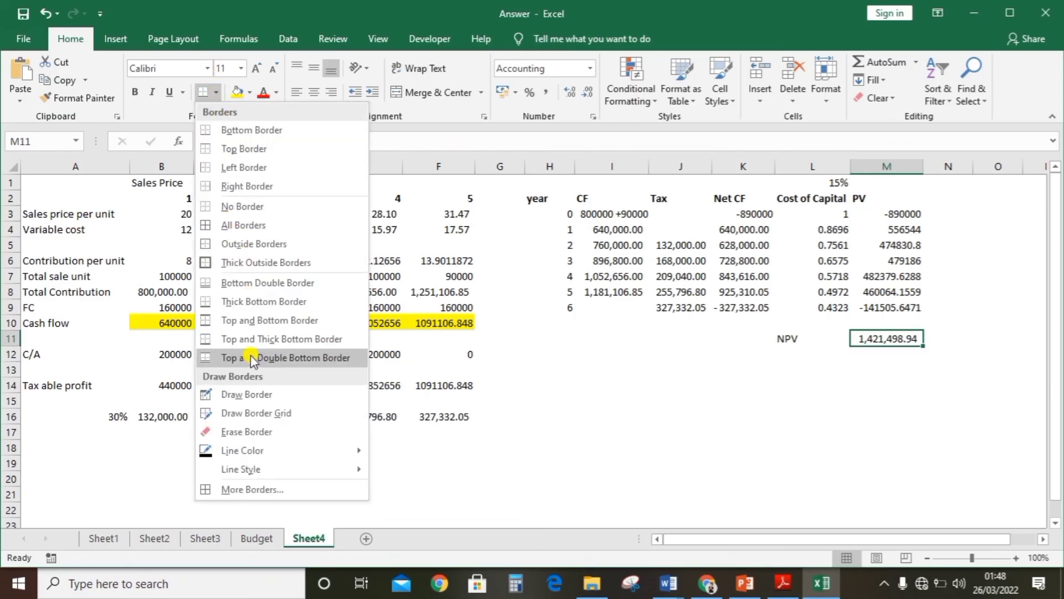
{"action": "left_click", "coordinate": [231, 340]}
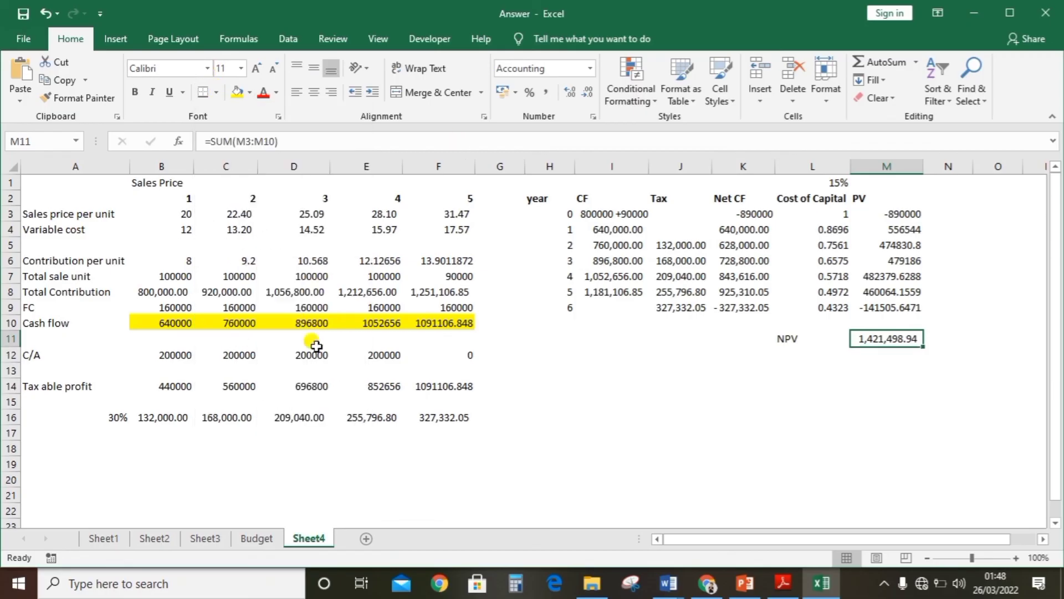
{"action": "left_click", "coordinate": [639, 401]}
Apply all borders to the year, cash flow, tax, discount factor and PV table in H2:M10.
{"action": "left_click_drag", "start_coordinate": [537, 198], "coordinate": [914, 320]}
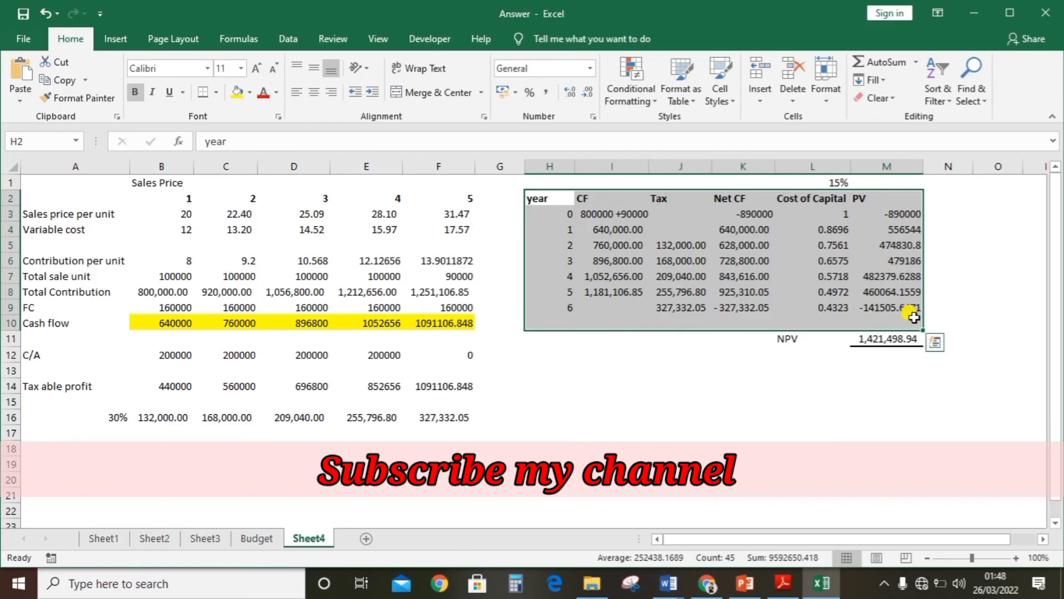
{"action": "left_click", "coordinate": [217, 92]}
{"action": "left_click", "coordinate": [244, 224]}
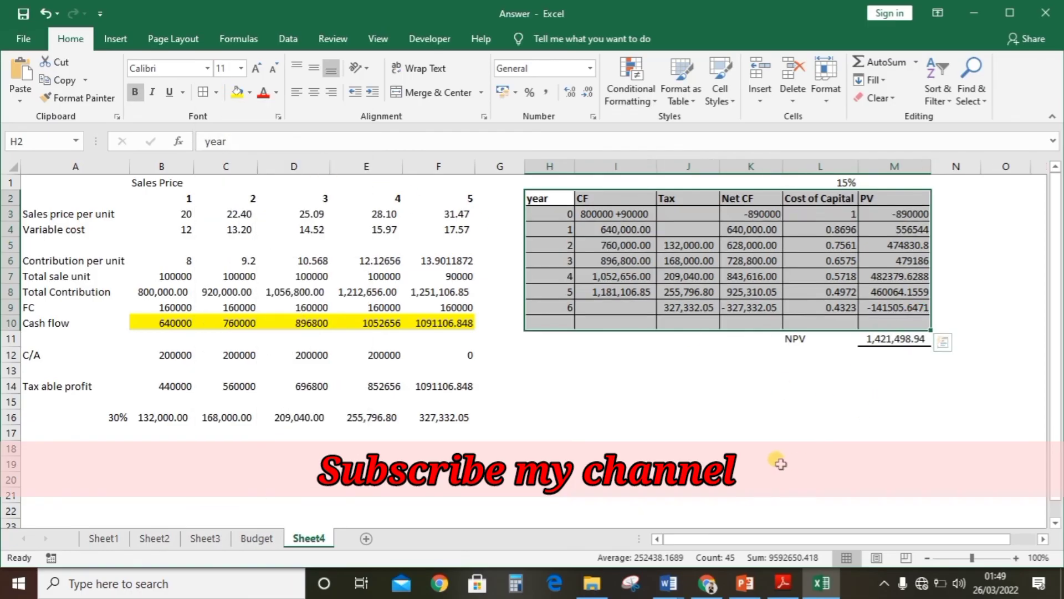